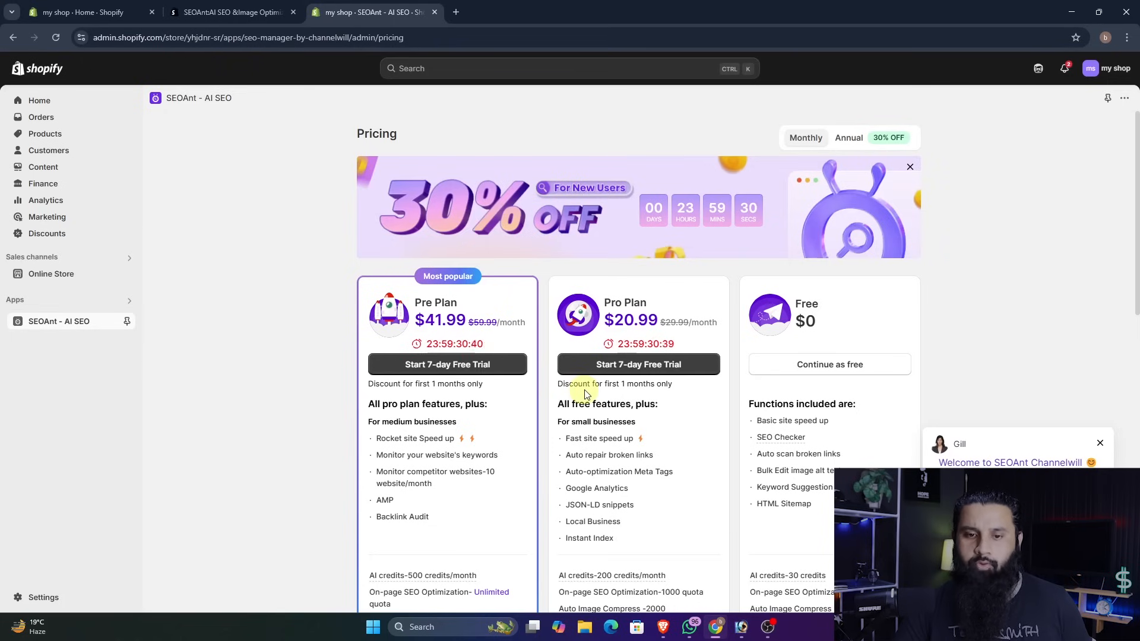
- Apply the exclusive discount code "xeezone" on the SEOAnt pricing page
scroll(585, 392, down, 6)
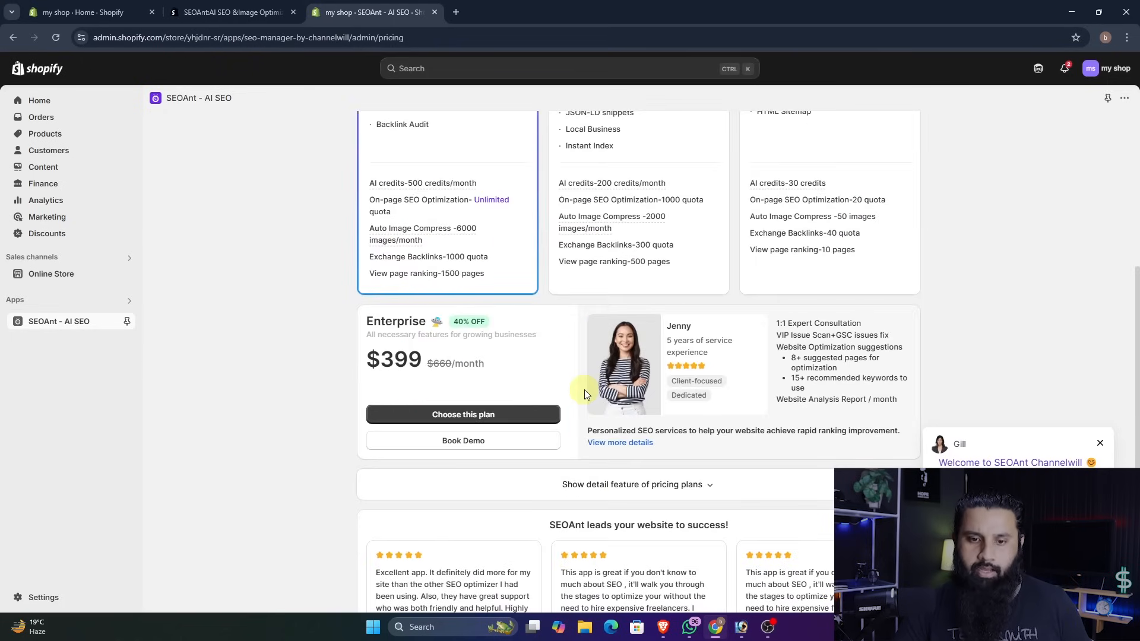
scroll(585, 393, down, 6)
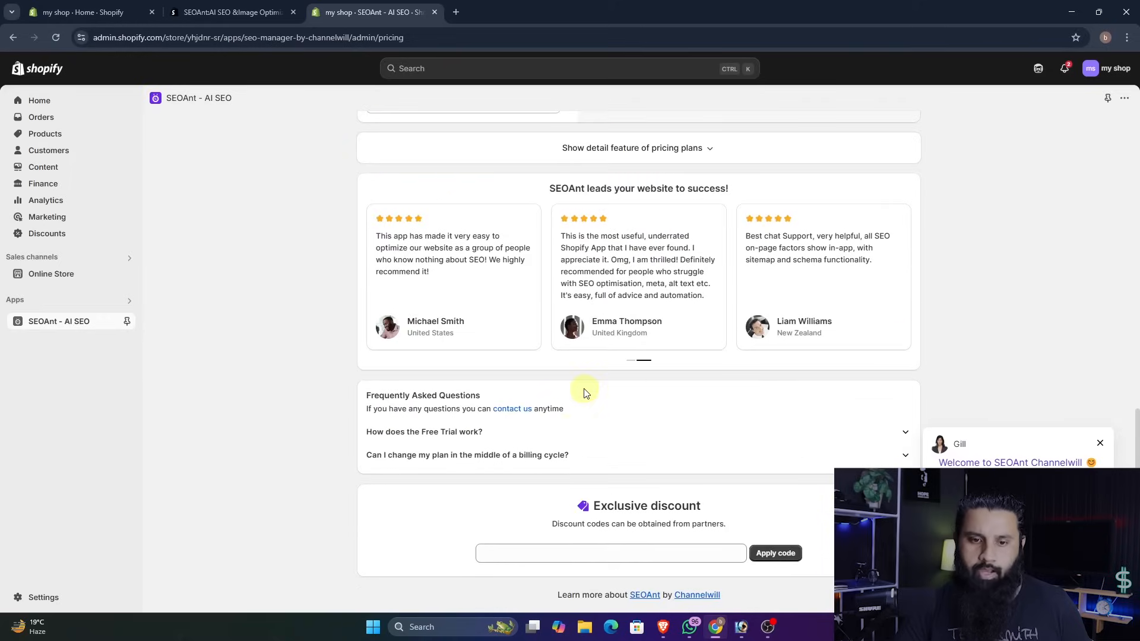
click(506, 555)
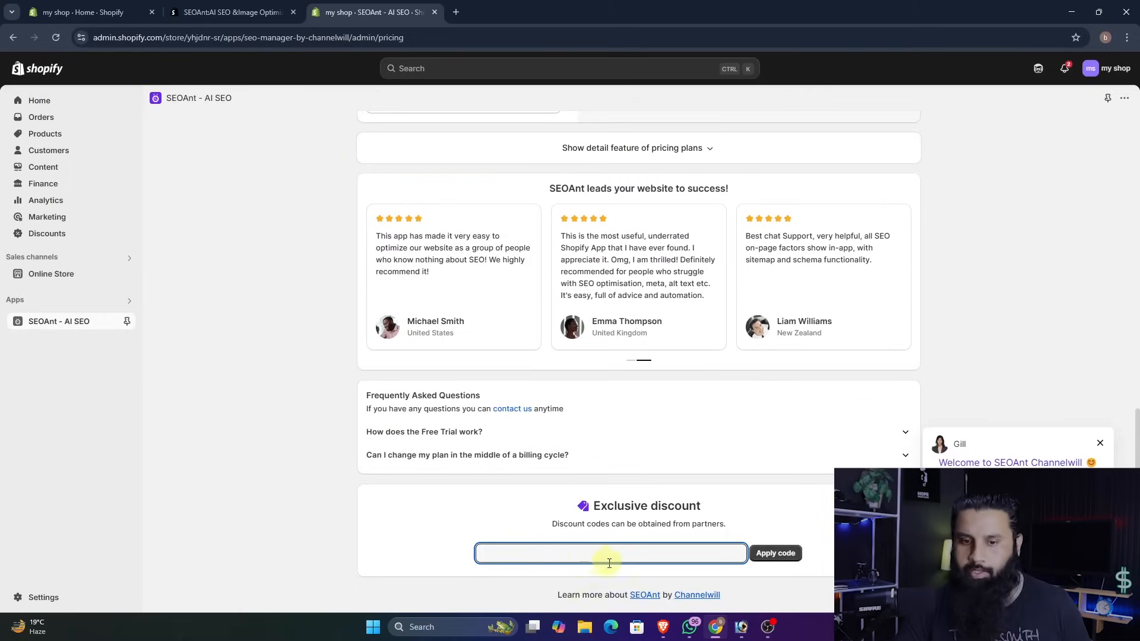
text(xeezone)
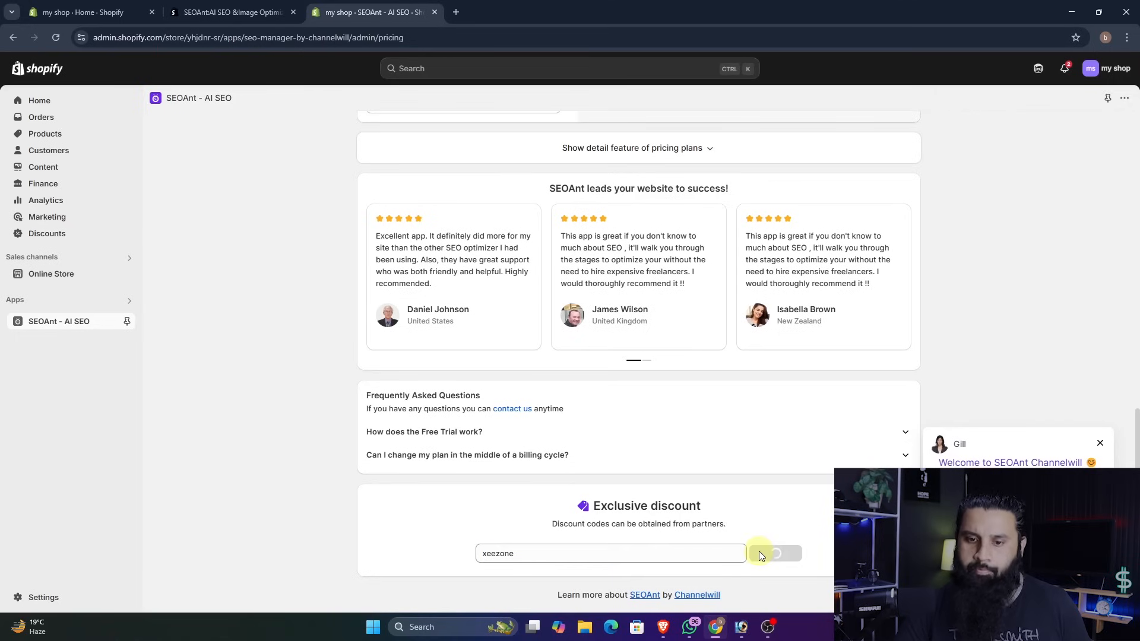
click(760, 554)
scroll(745, 534, down, 1)
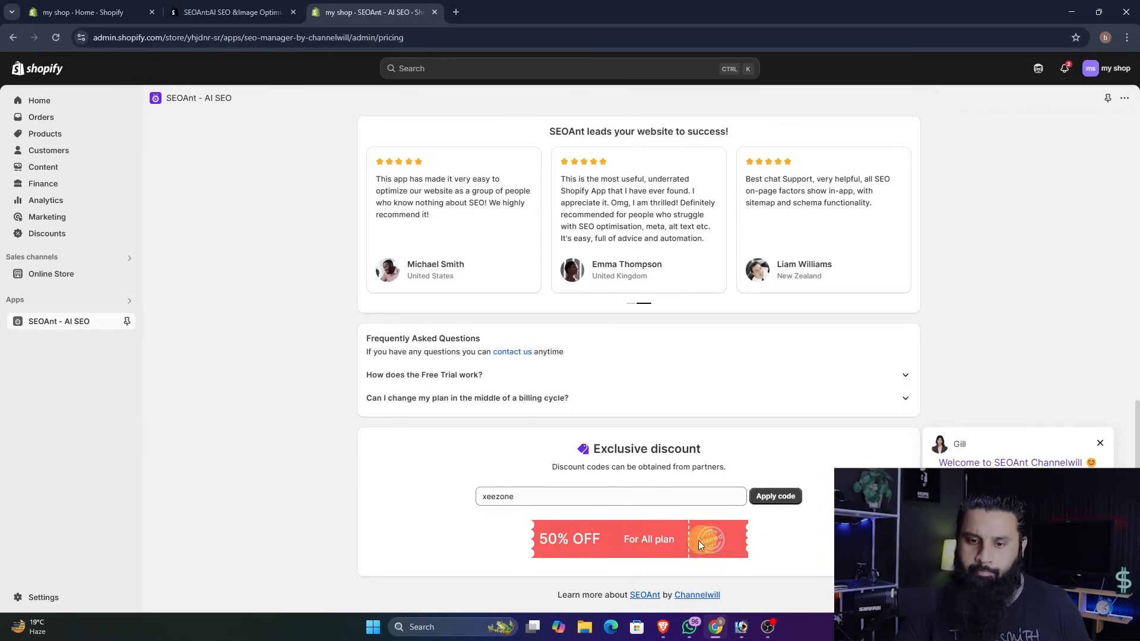
- Start the 7-day free trial of the monthly Pre Plan and approve its subscription
scroll(711, 538, up, 10)
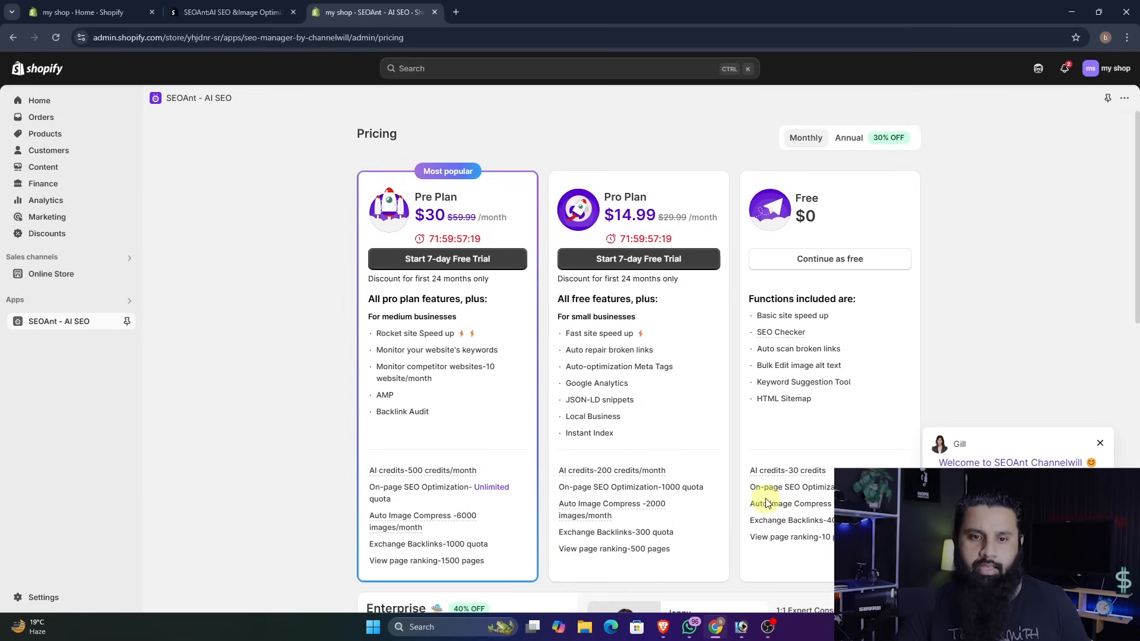
click(487, 264)
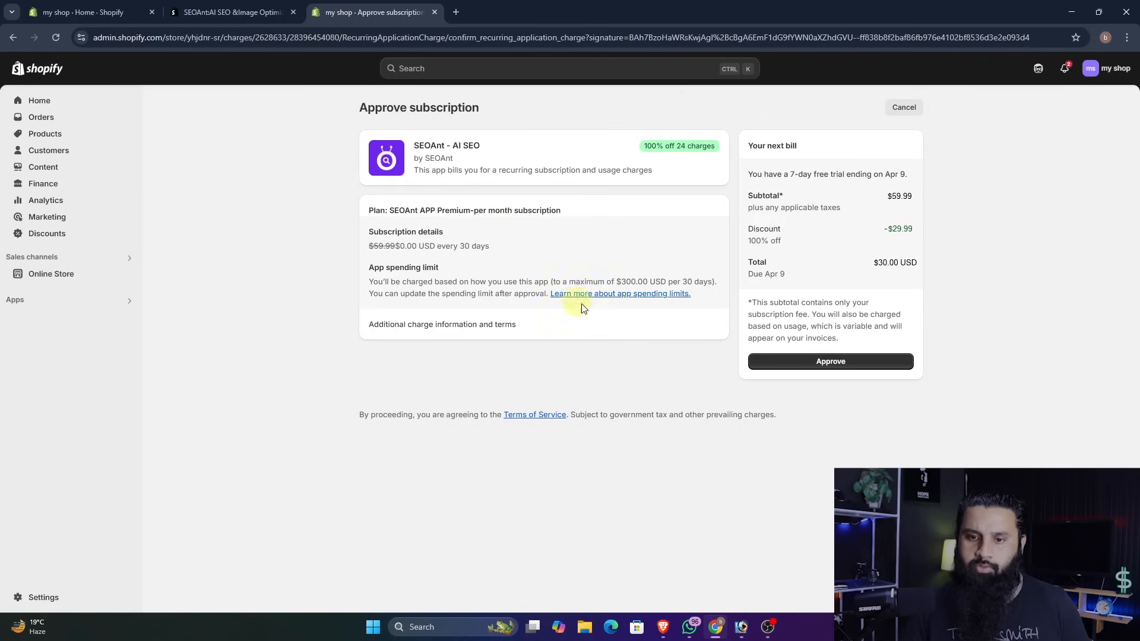
click(799, 363)
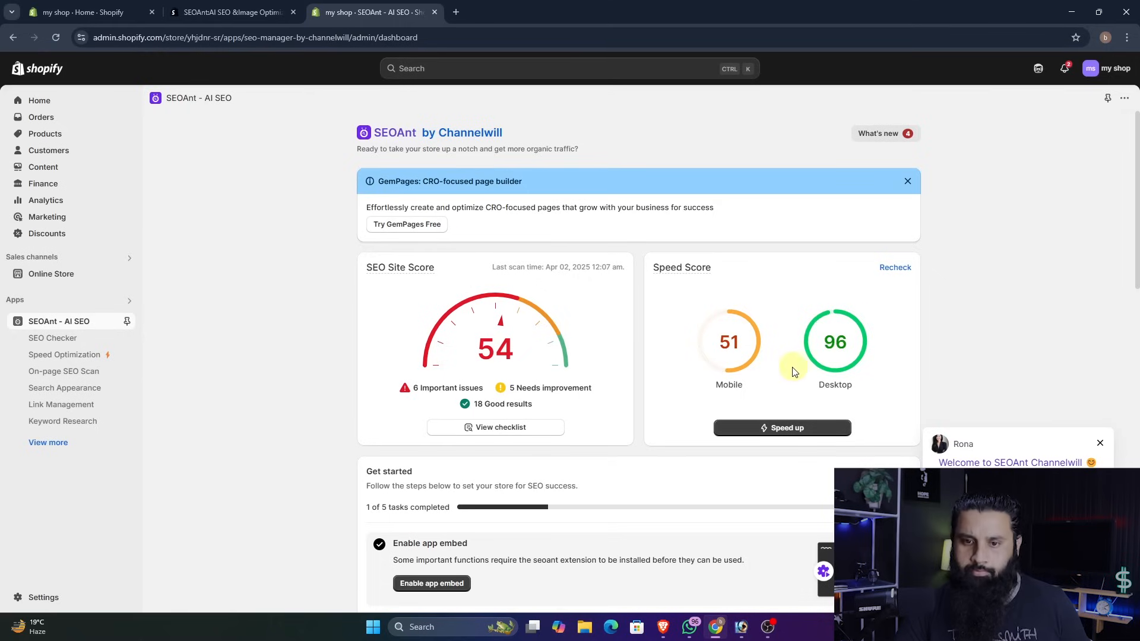
- Open Chrome's extension manager in a new tab and go from there to the Chrome Web Store
click(457, 12)
click(1126, 37)
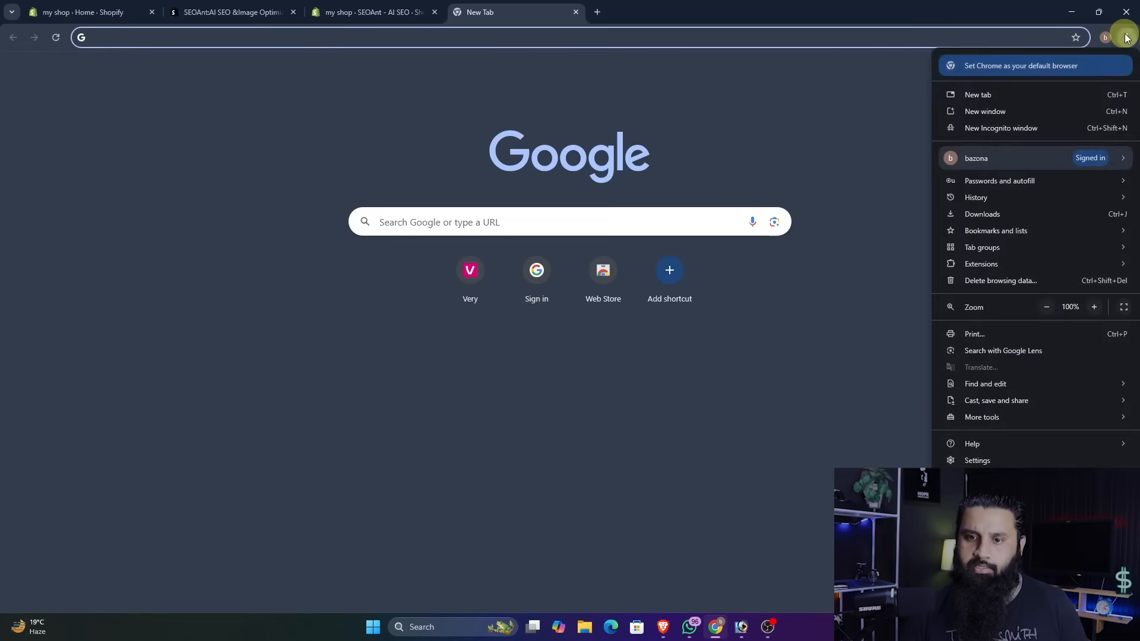
mouse_move(999, 263)
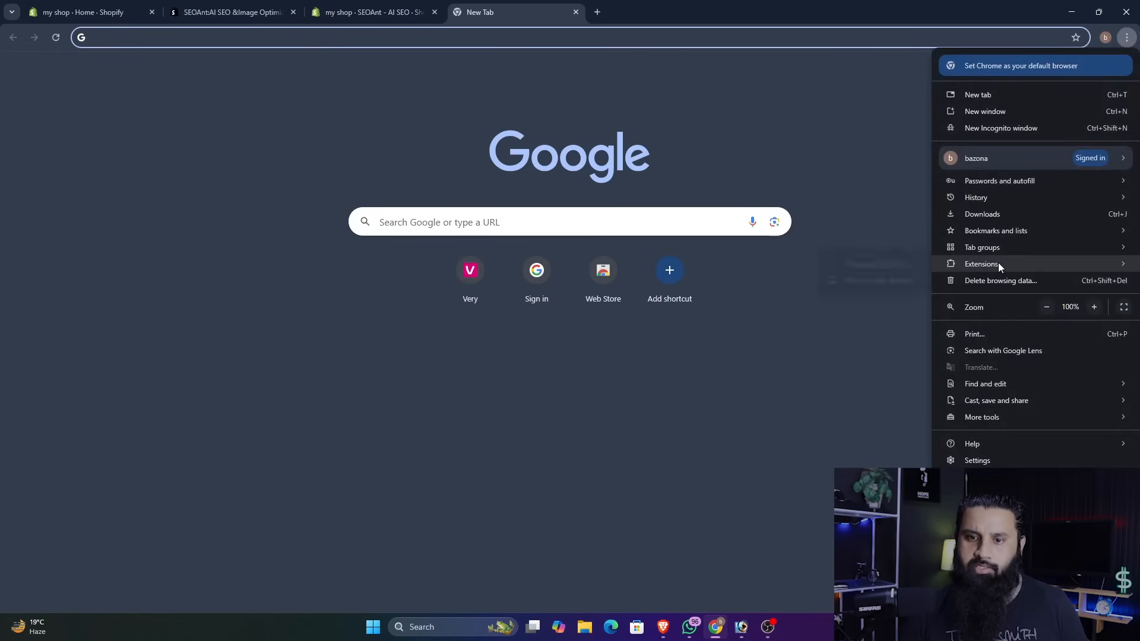
click(889, 263)
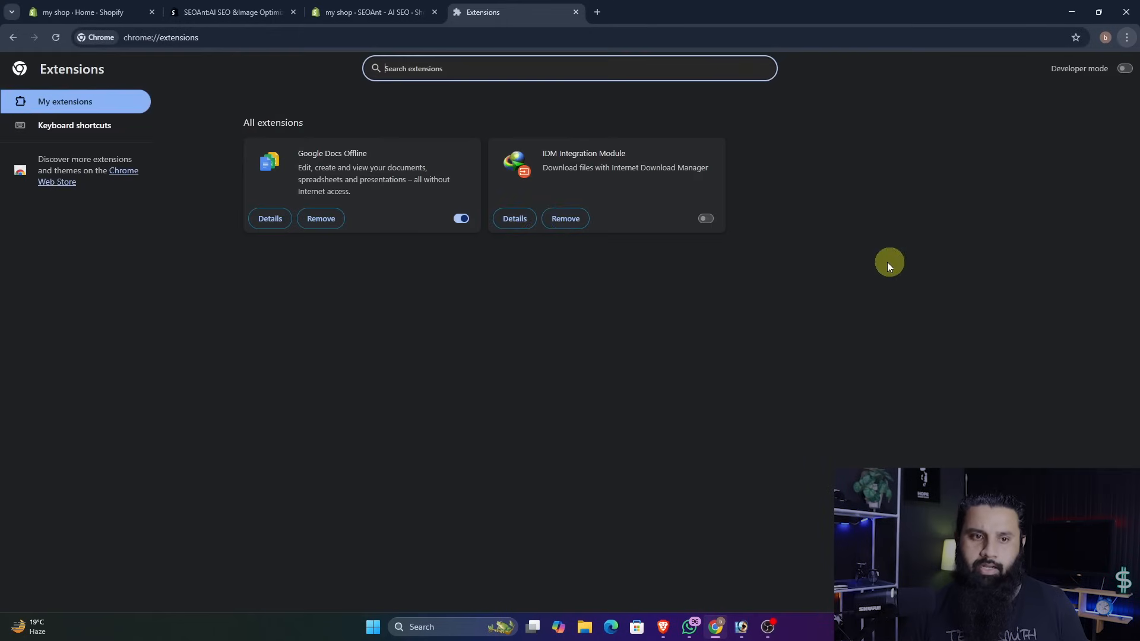
click(125, 177)
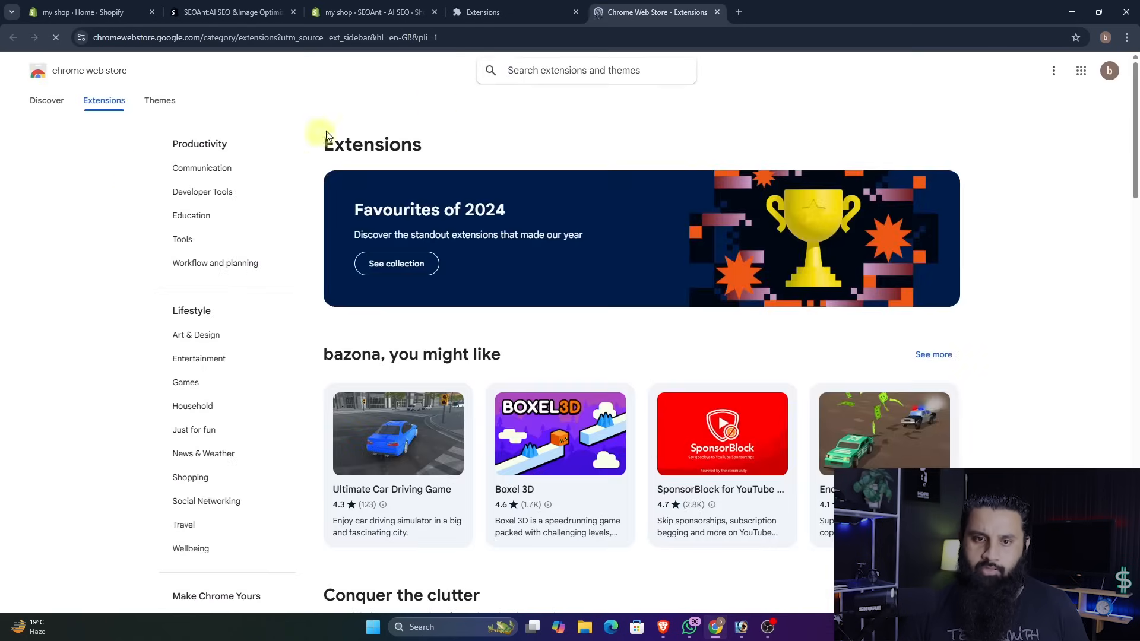
- Search the store for "seoant" and add the SEOAnt - Website SEO Checker extension to Chrome, closing the store page
click(541, 74)
text(seoant)
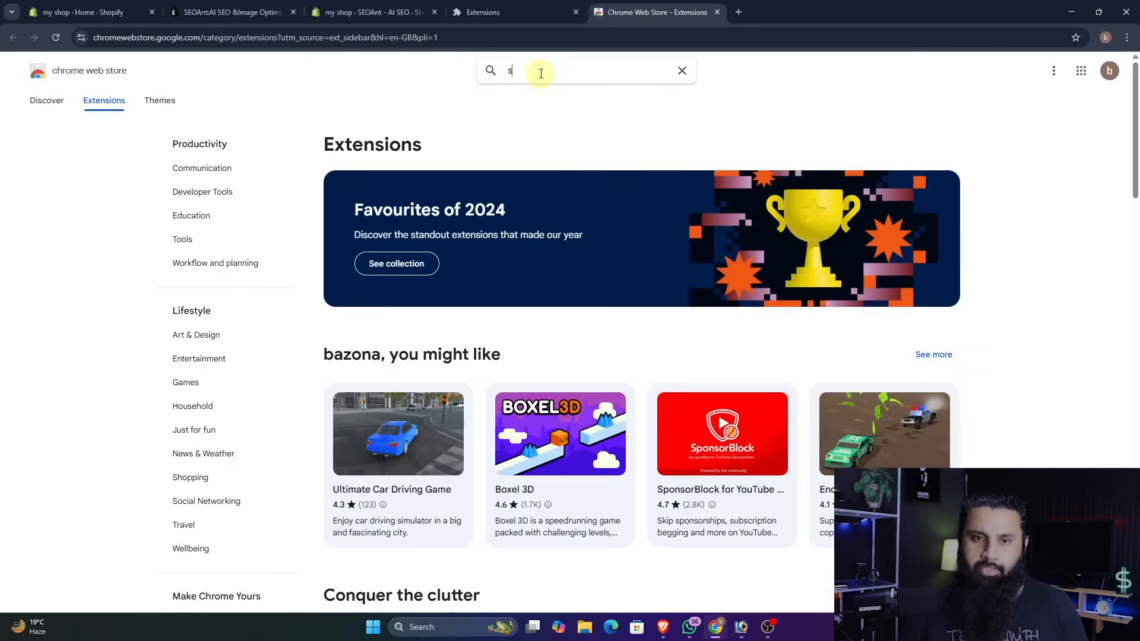
key(Return)
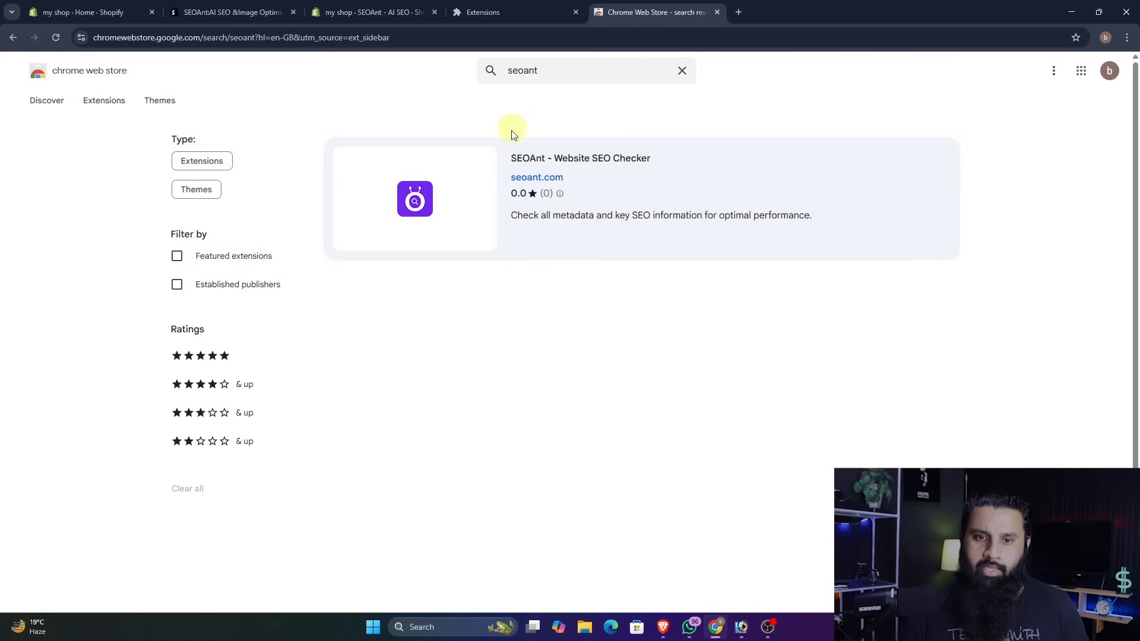
click(542, 166)
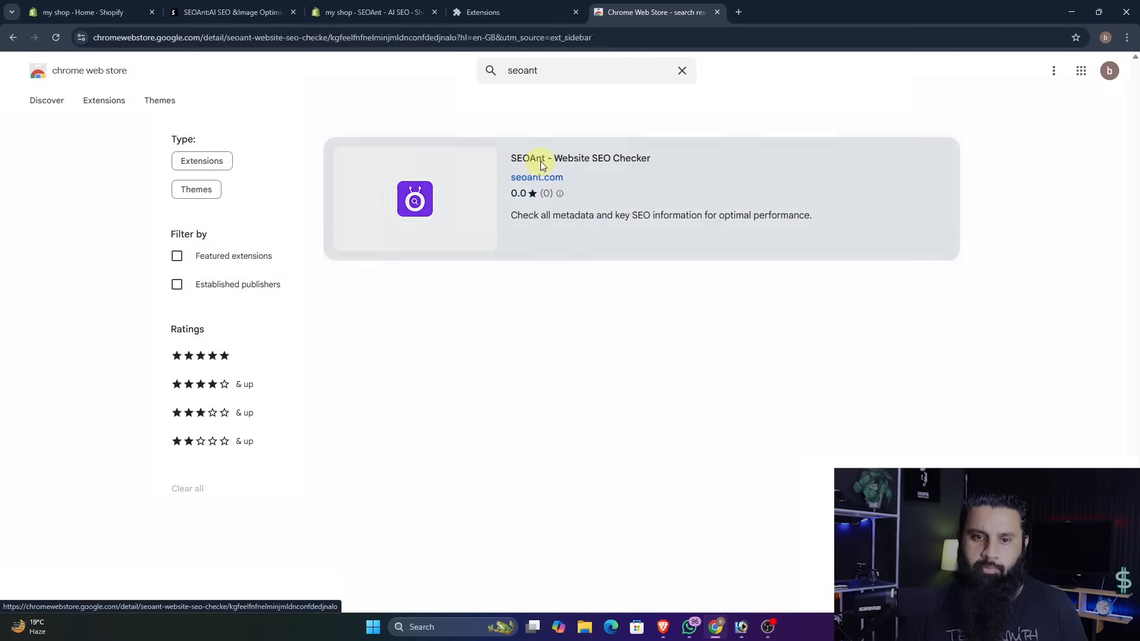
click(739, 153)
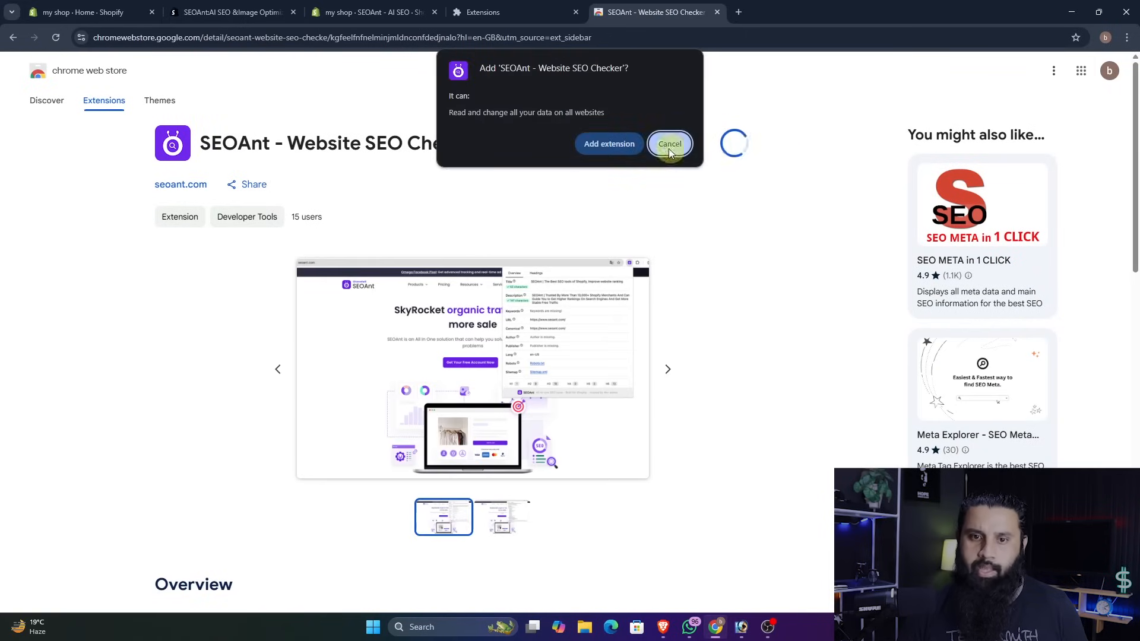
click(629, 145)
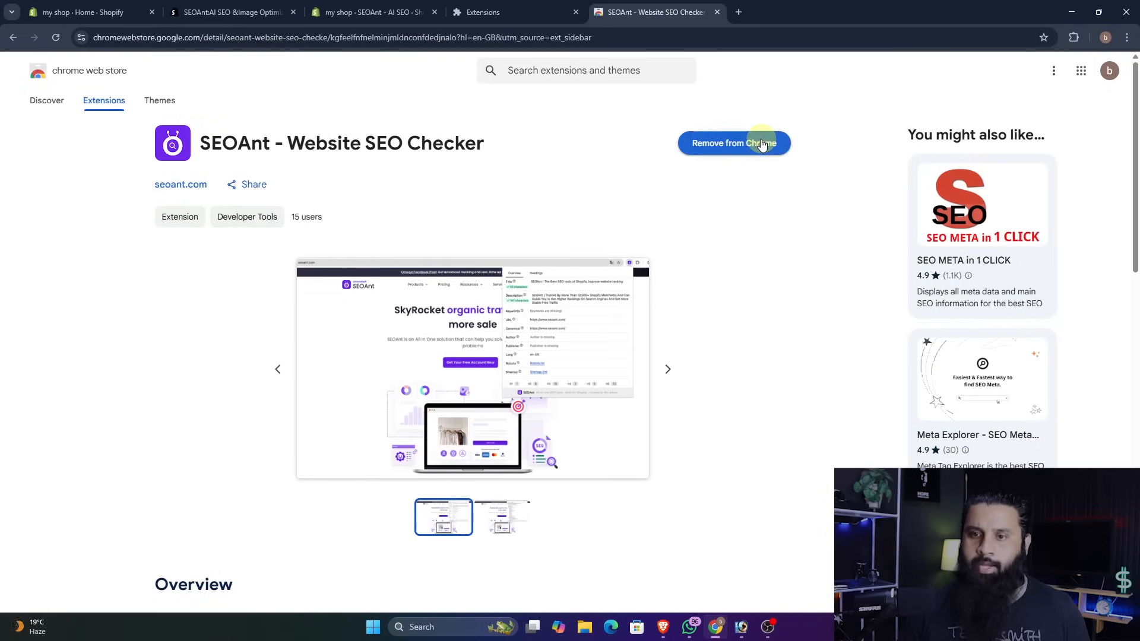
click(718, 12)
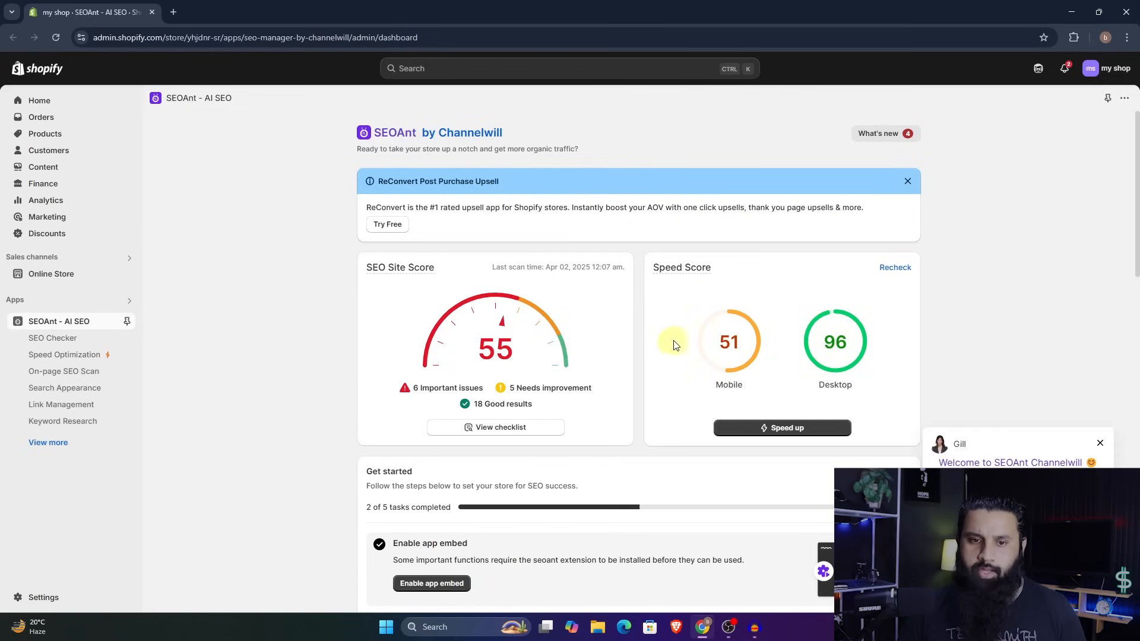
- Request SEOAnt's one-click site speed-up with all six acceleration functions enabled, from Instant Page to Streamline Code
click(785, 430)
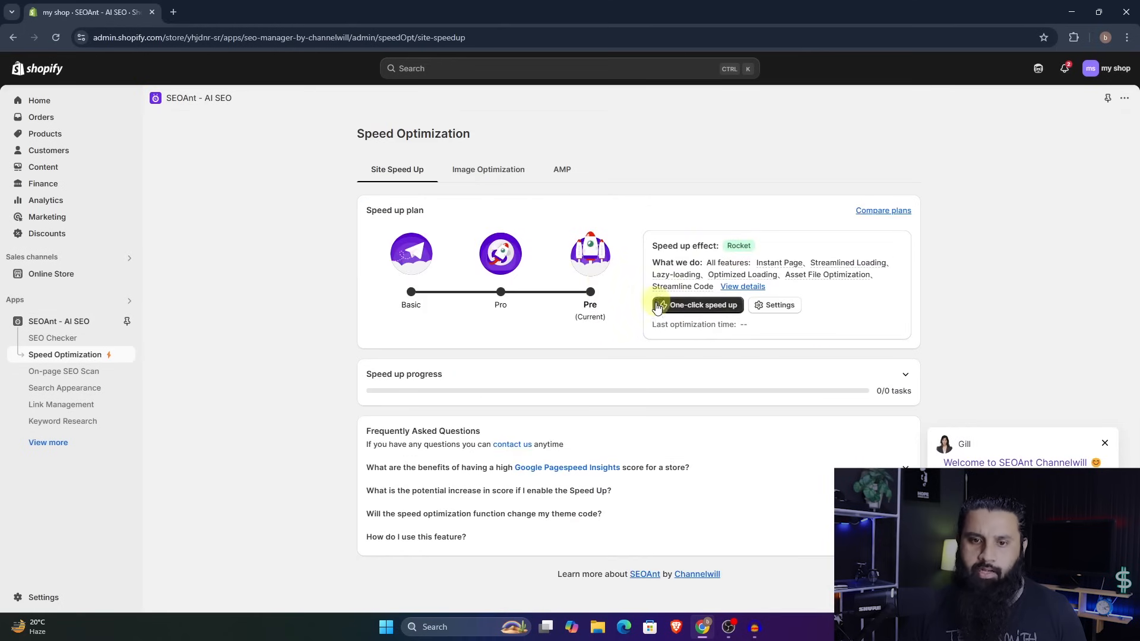
click(704, 307)
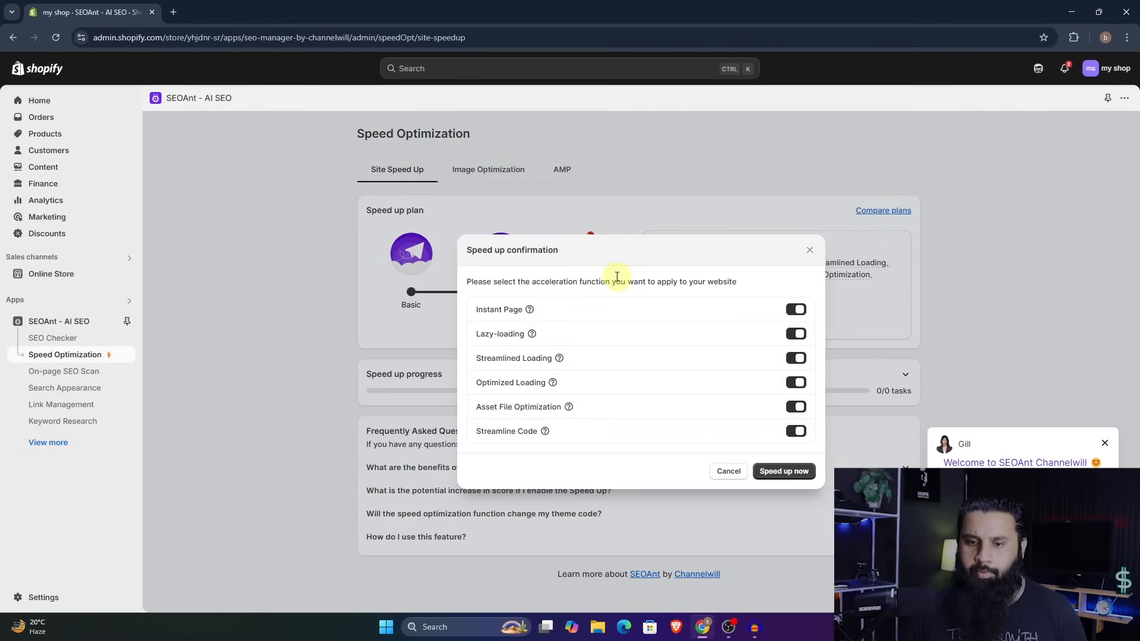
click(784, 471)
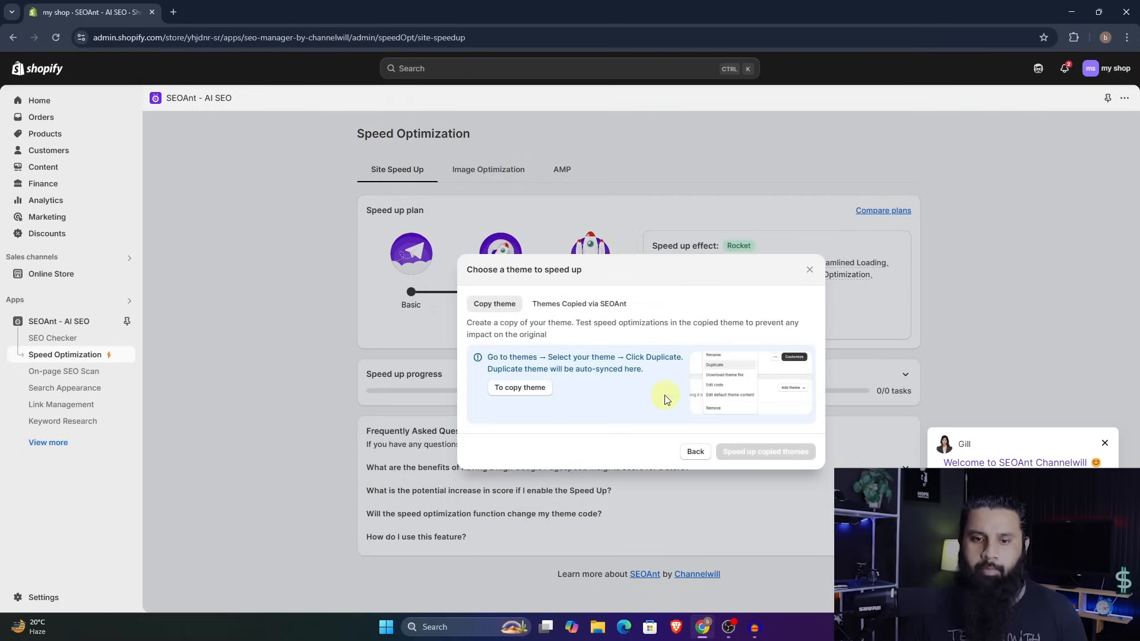
- Go to the store's themes to make a copy and duplicate the current Dawn theme
click(512, 387)
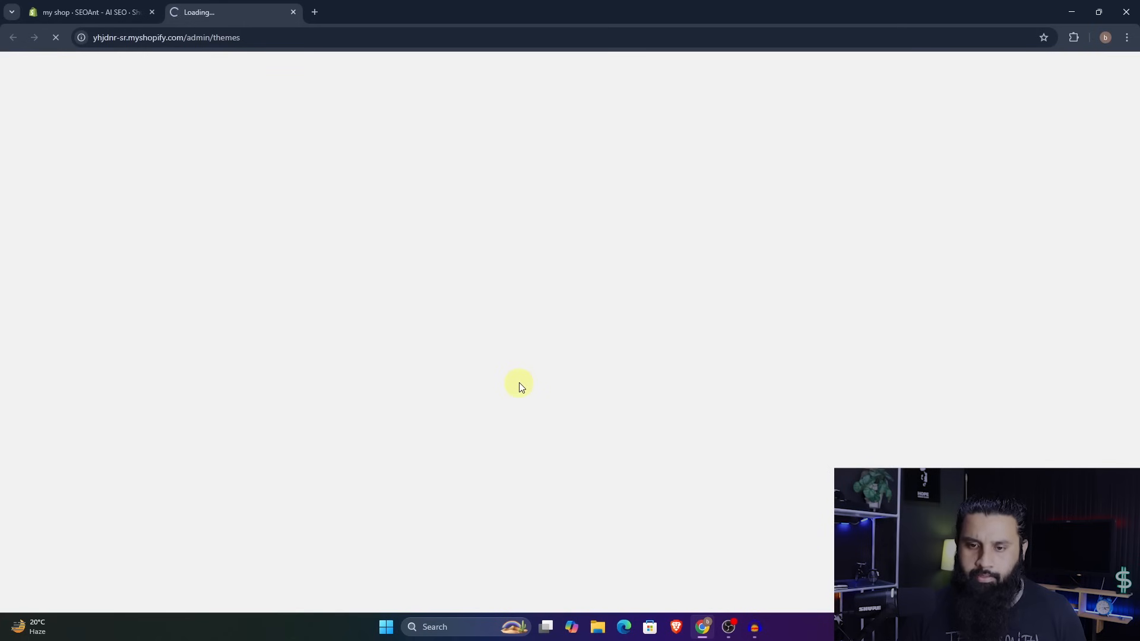
click(839, 409)
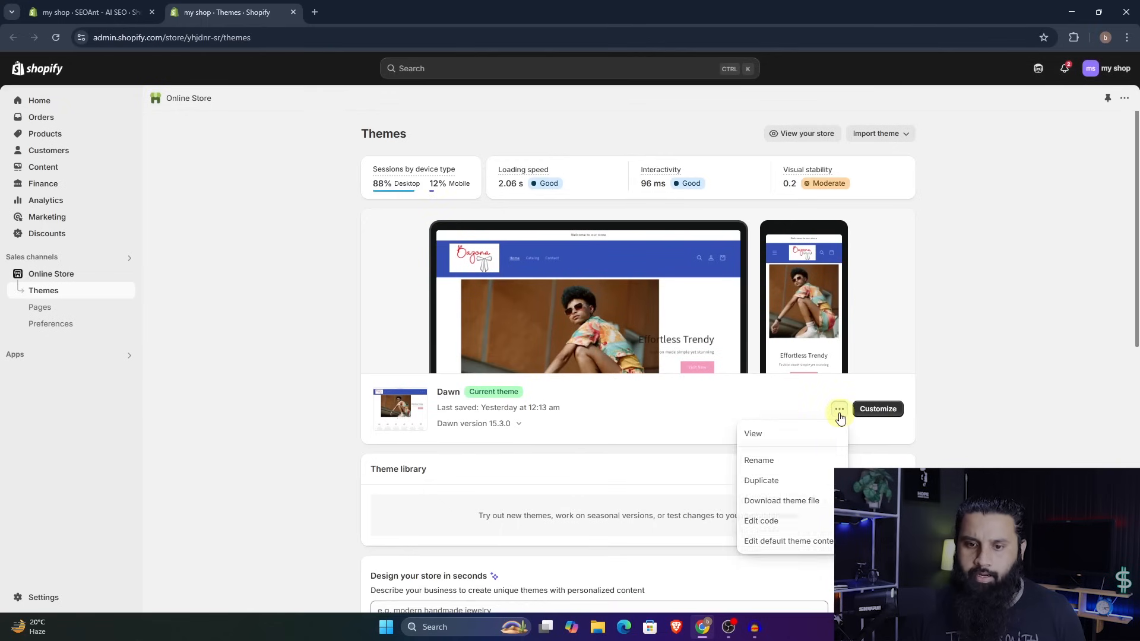
click(780, 485)
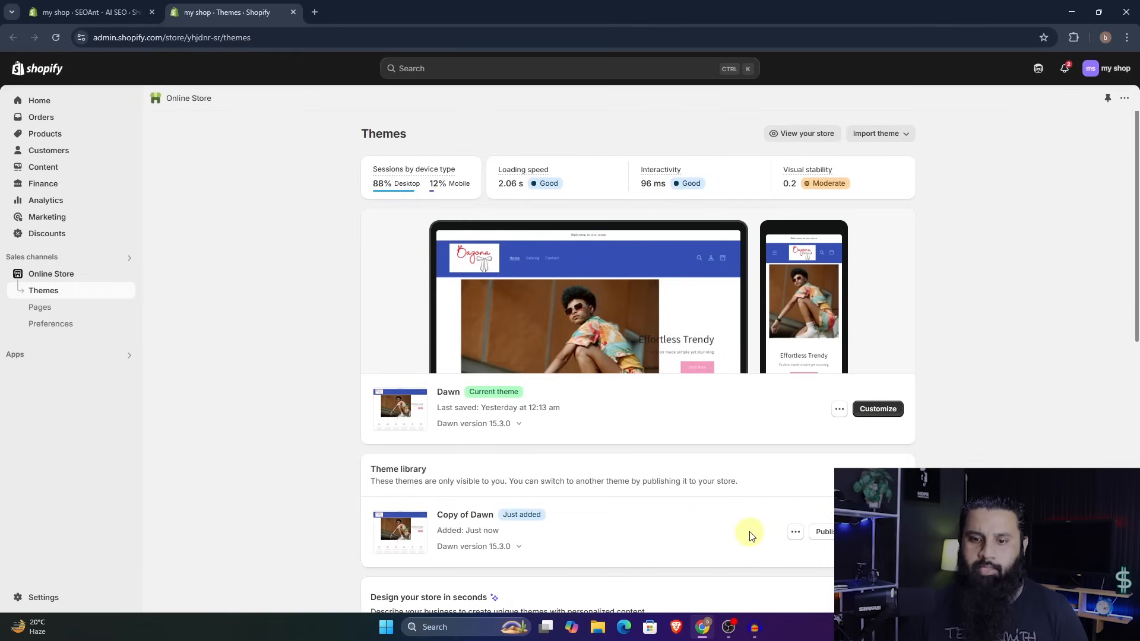
- Return to SEOAnt, run the speed-up on the duplicated Dawn theme and check the task progress
click(118, 12)
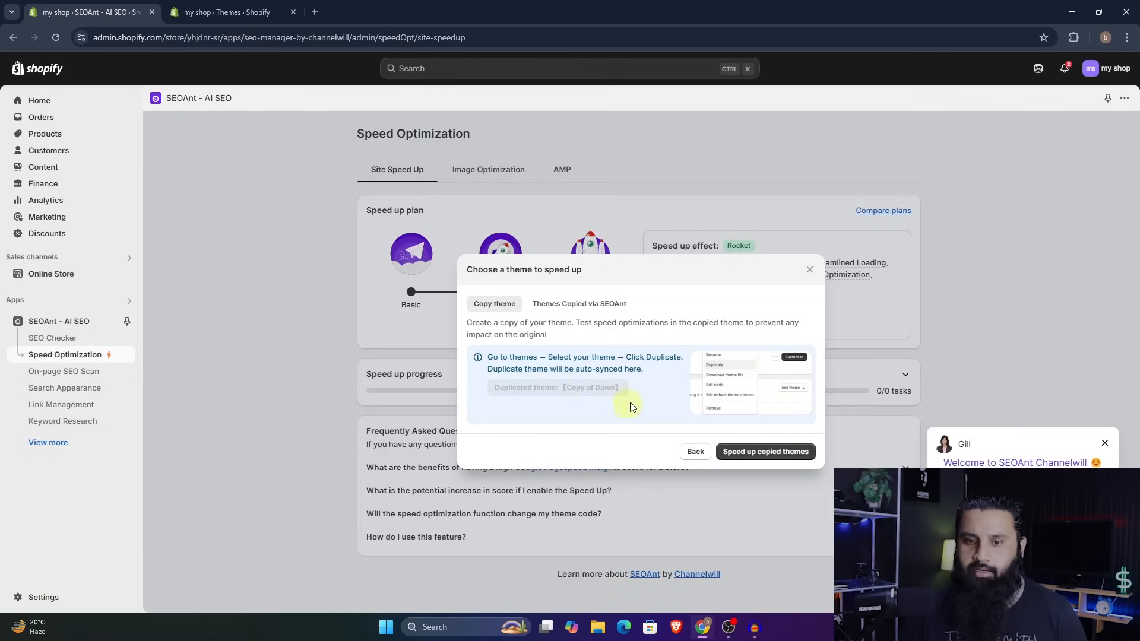
click(768, 452)
scroll(766, 453, down, 3)
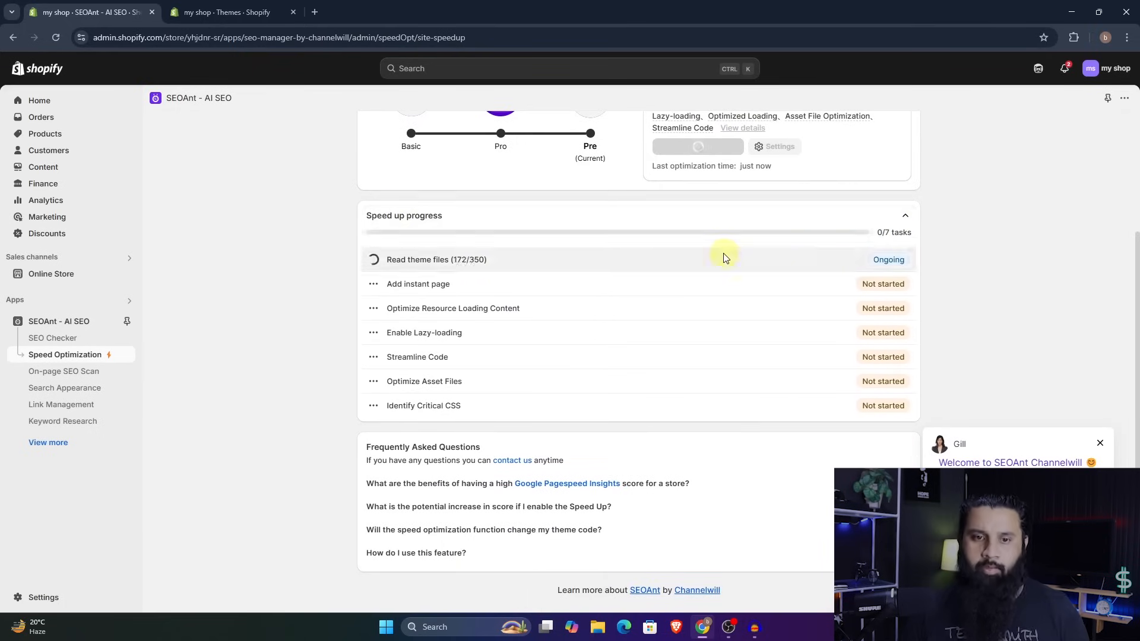
scroll(611, 304, up, 3)
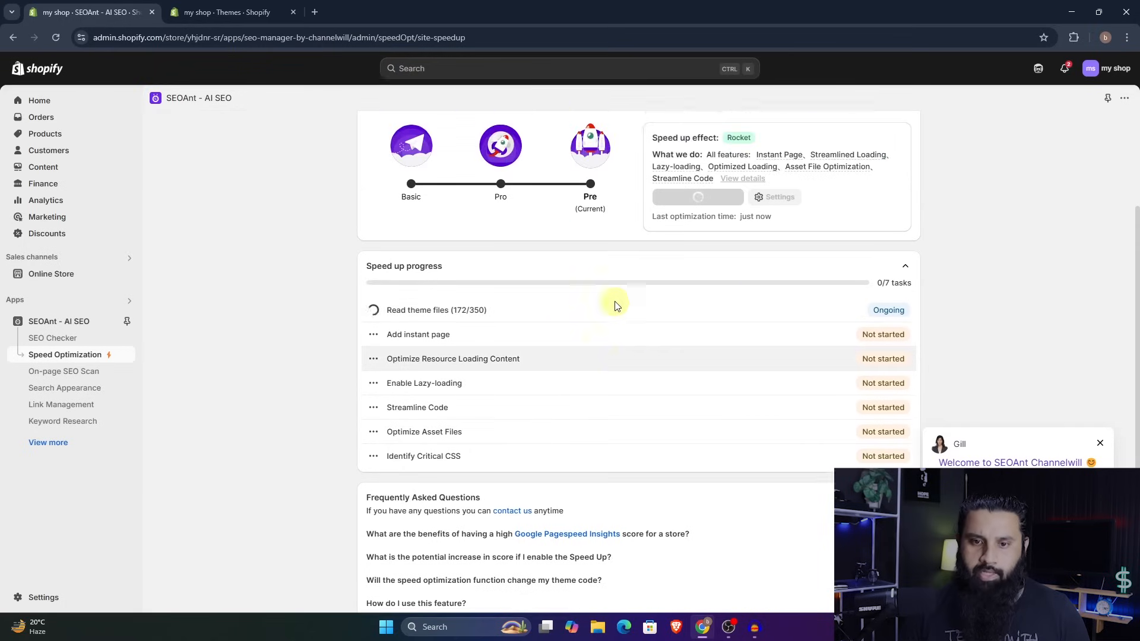
scroll(594, 332, down, 2)
scroll(597, 338, up, 2)
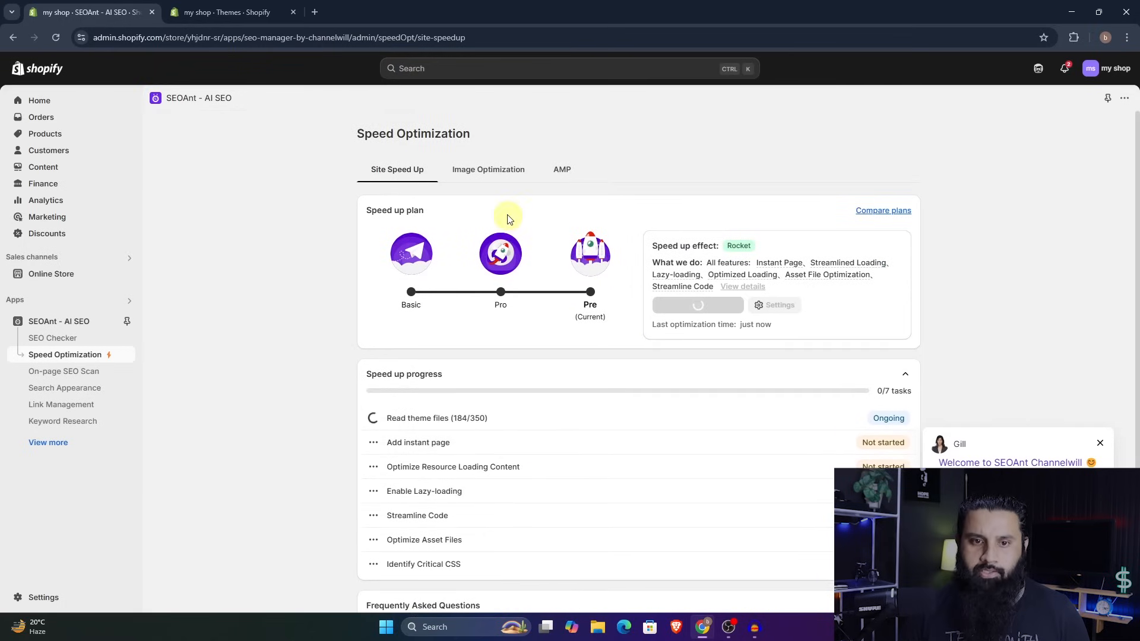
- Save image compression settings that also cover collection and blog post images, and activate automatic image optimization
click(491, 171)
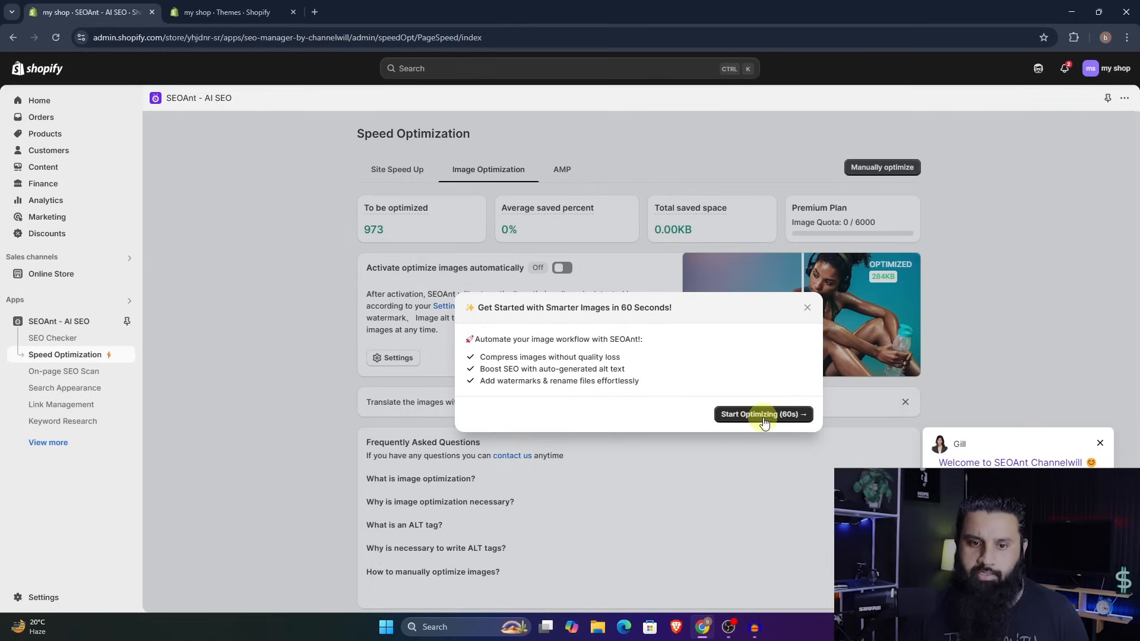
click(764, 416)
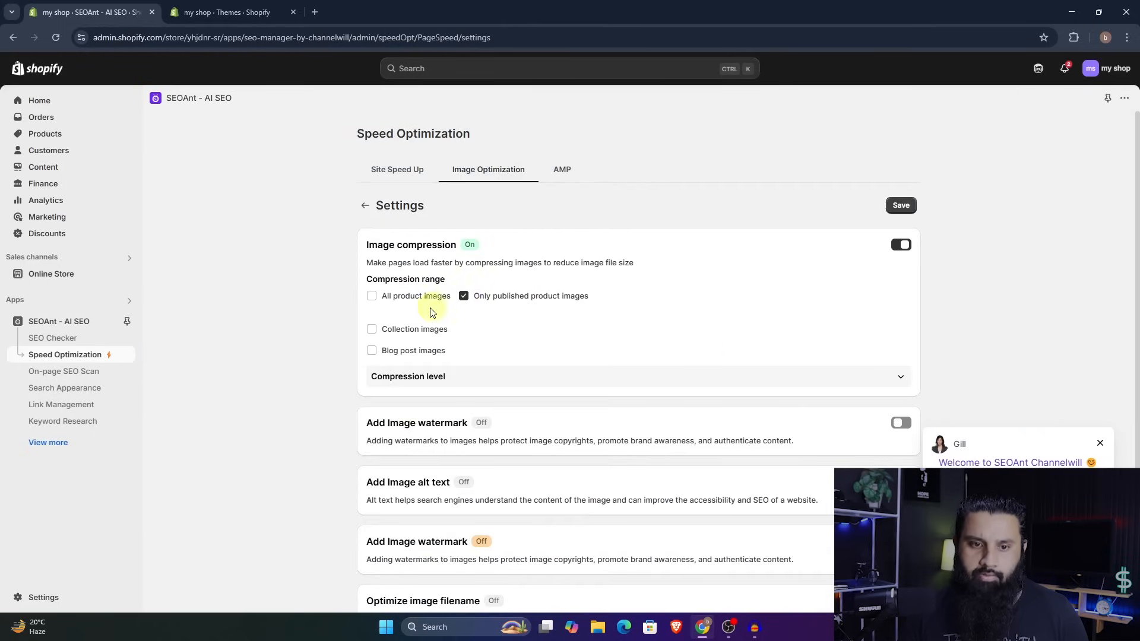
click(372, 350)
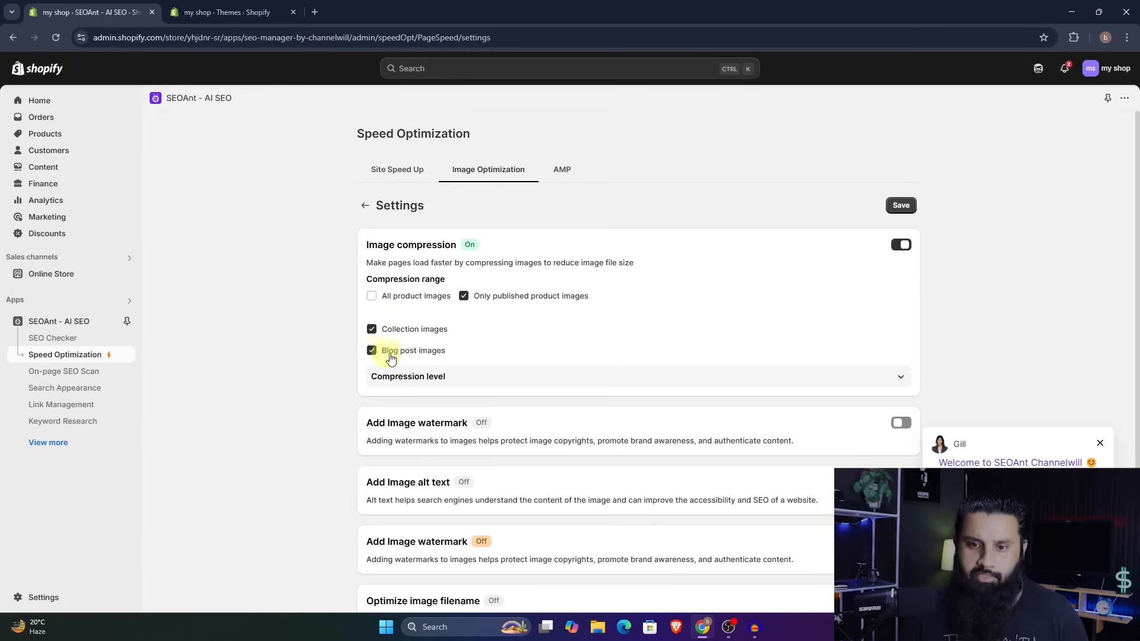
scroll(542, 356, down, 1)
scroll(541, 355, down, 1)
scroll(542, 356, up, 1)
scroll(543, 356, down, 1)
scroll(677, 363, up, 1)
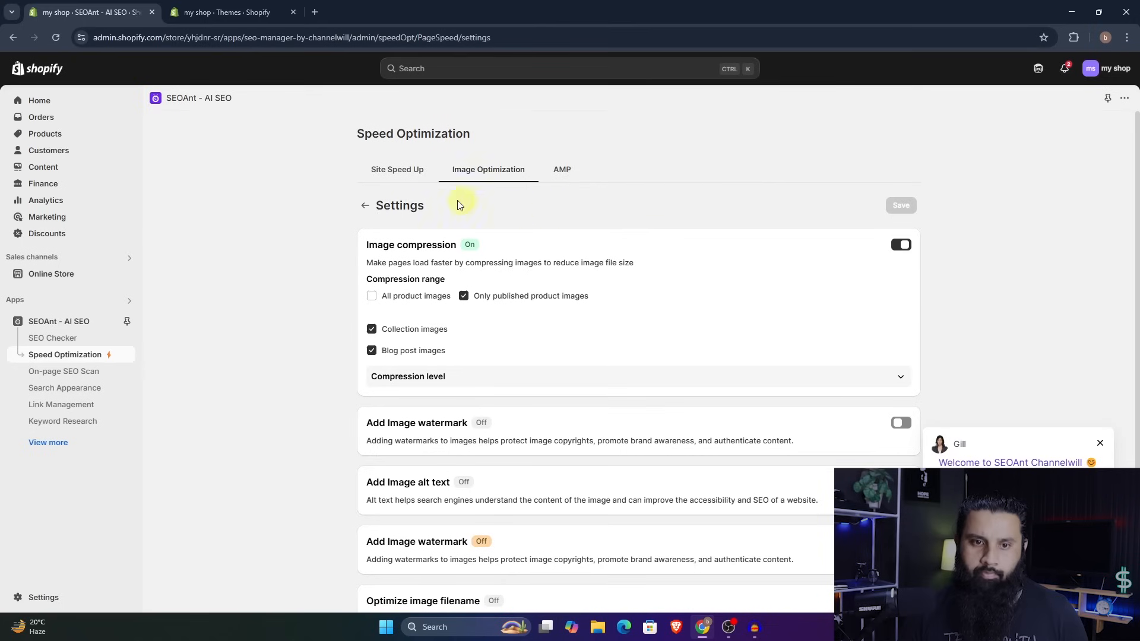
click(365, 205)
click(562, 269)
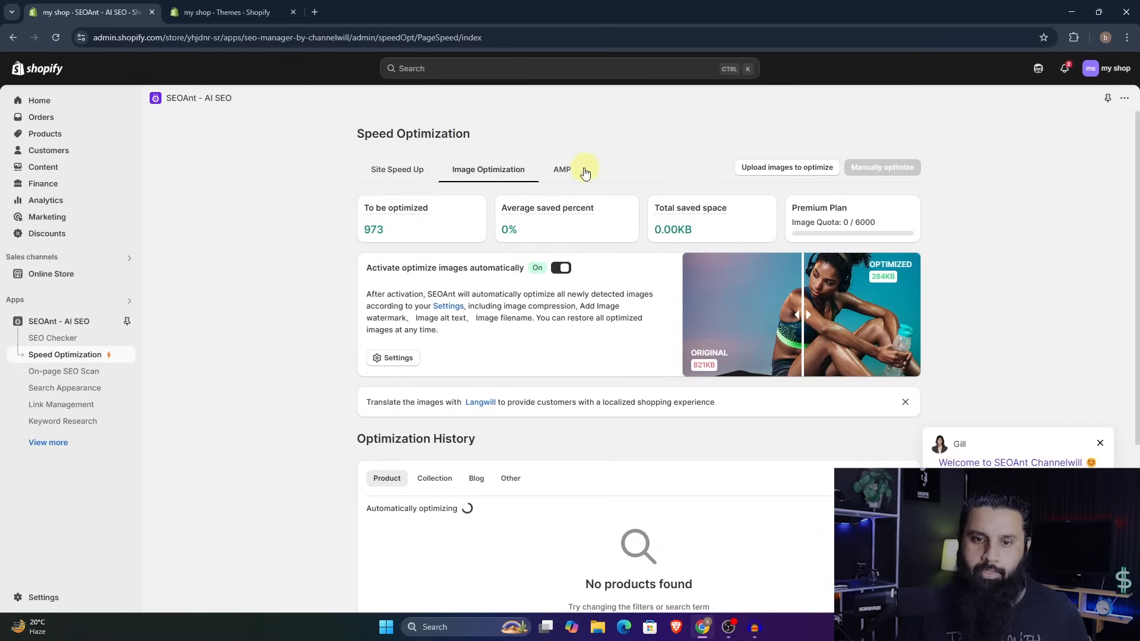
- Activate AMP for the home page and publish it for product pages
click(563, 171)
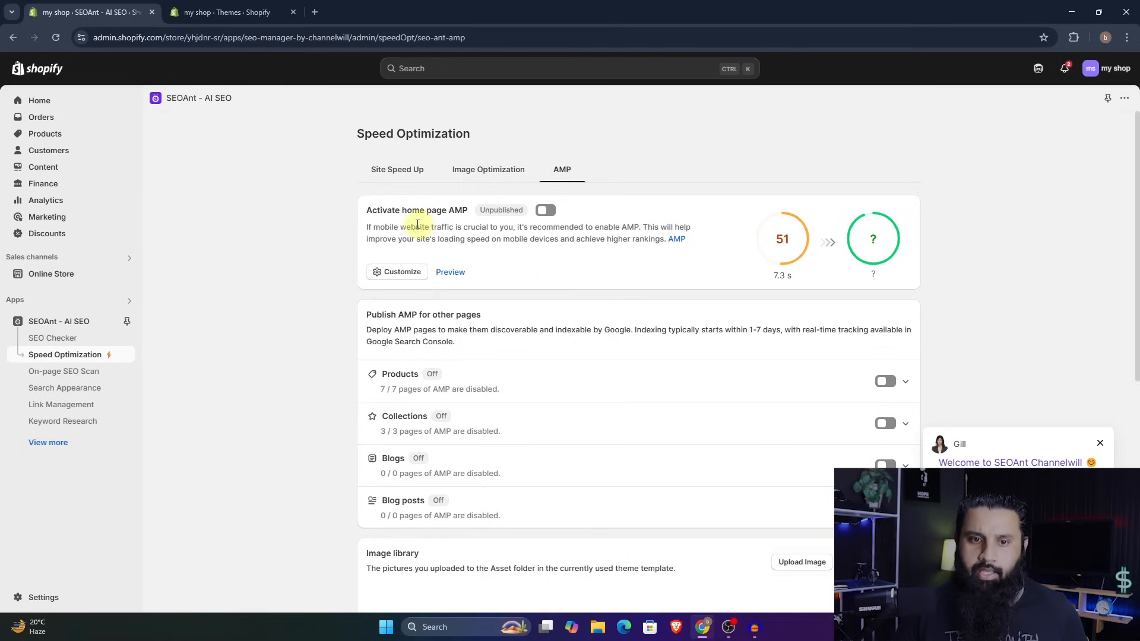
click(536, 211)
click(885, 382)
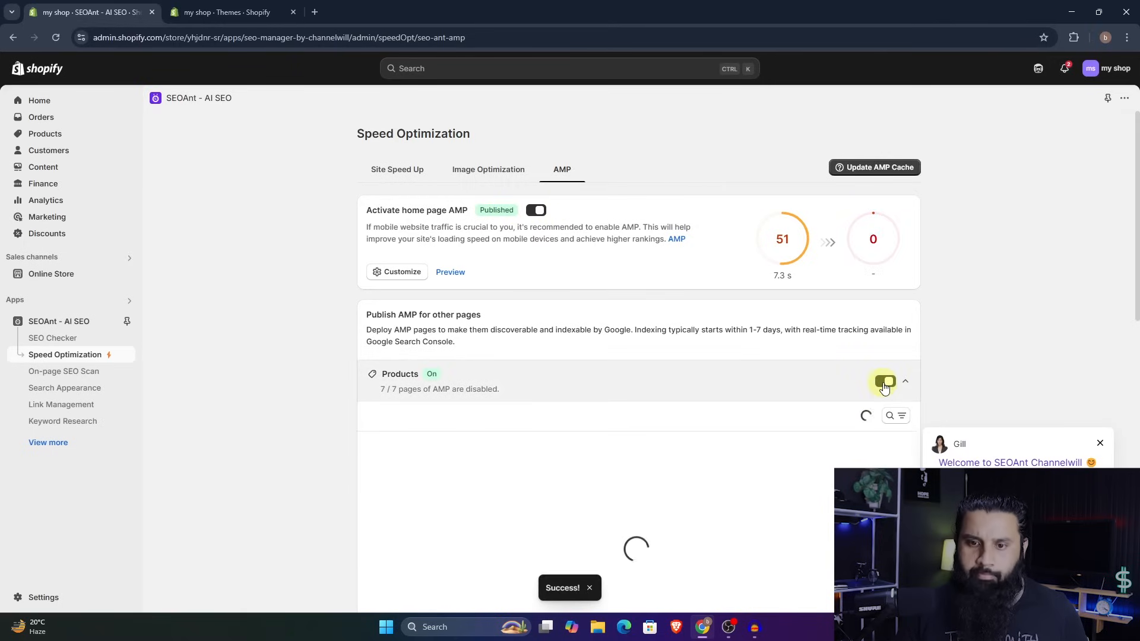
- Publish AMP for collections, blogs and blog posts, and update the AMP cache
scroll(885, 386, down, 5)
scroll(885, 312, down, 5)
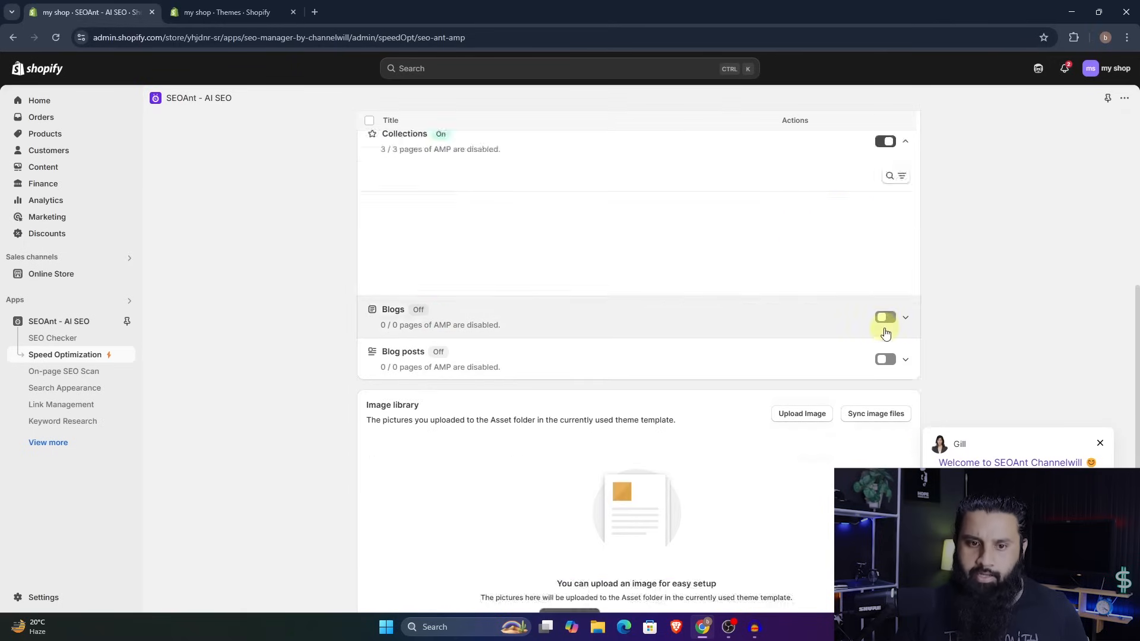
scroll(880, 346, down, 1)
click(885, 207)
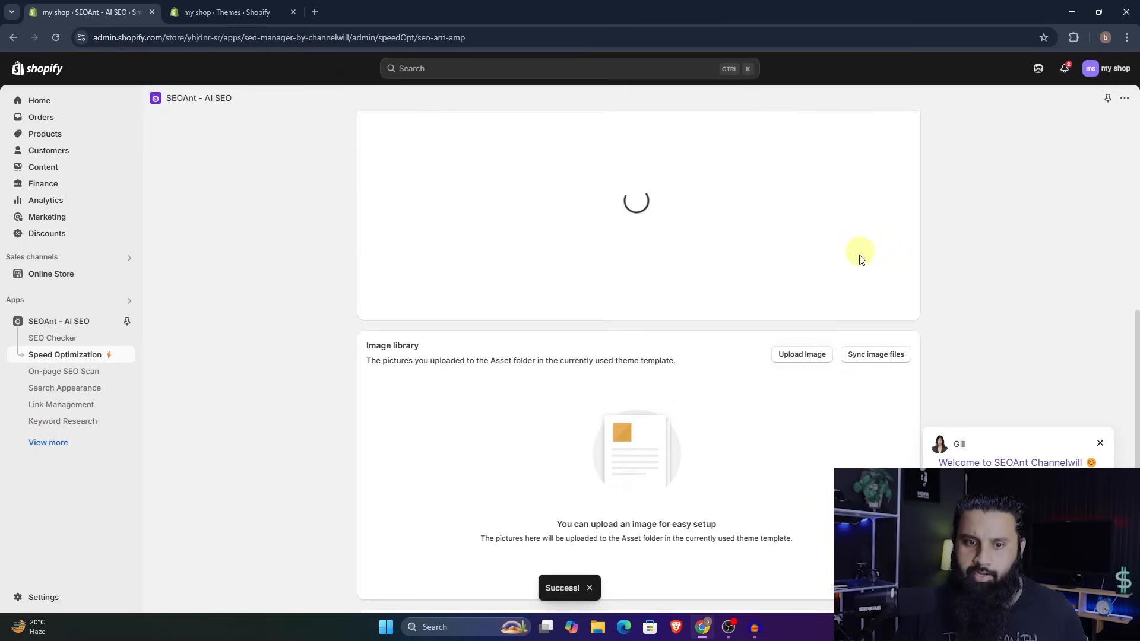
scroll(855, 305, up, 9)
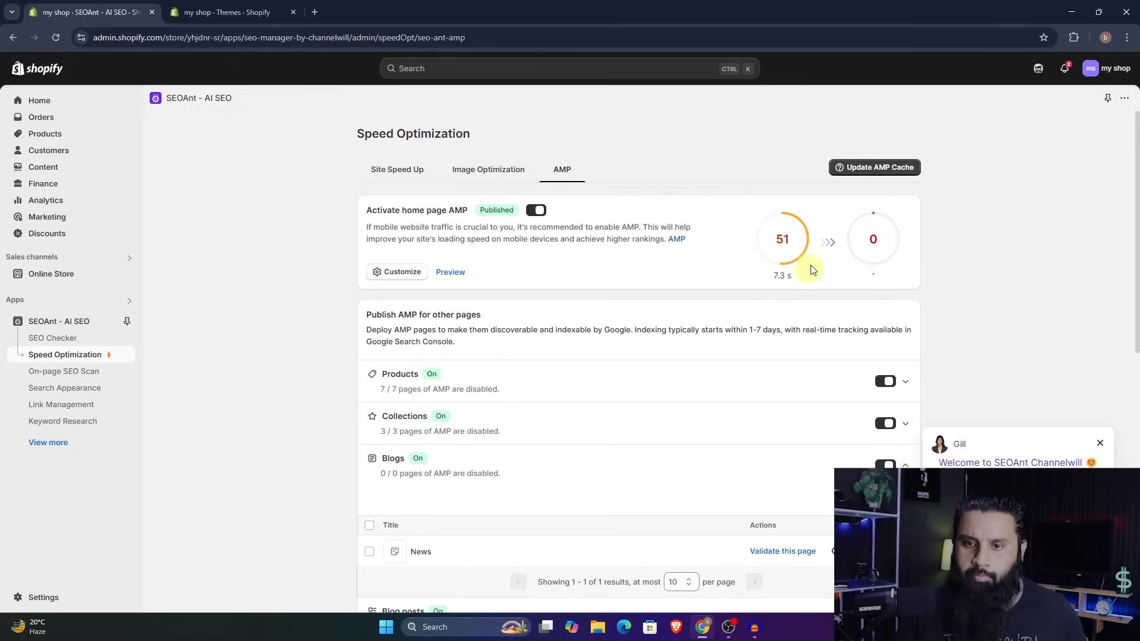
click(865, 169)
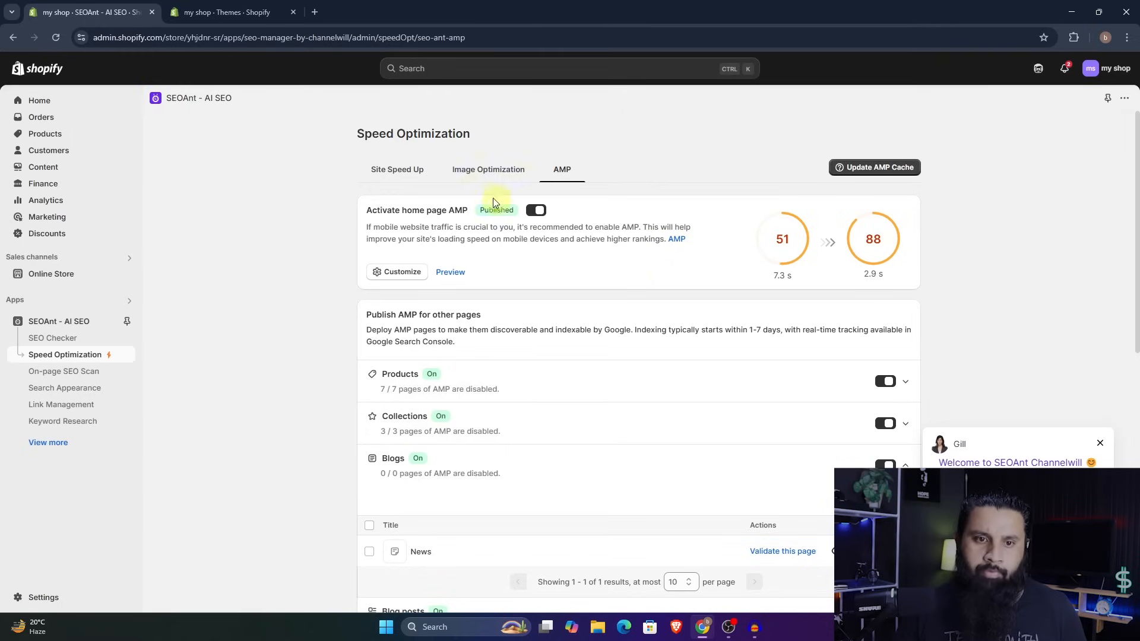
- Review the site speed-up task progress, and check the image optimization figures and product optimization history
click(397, 169)
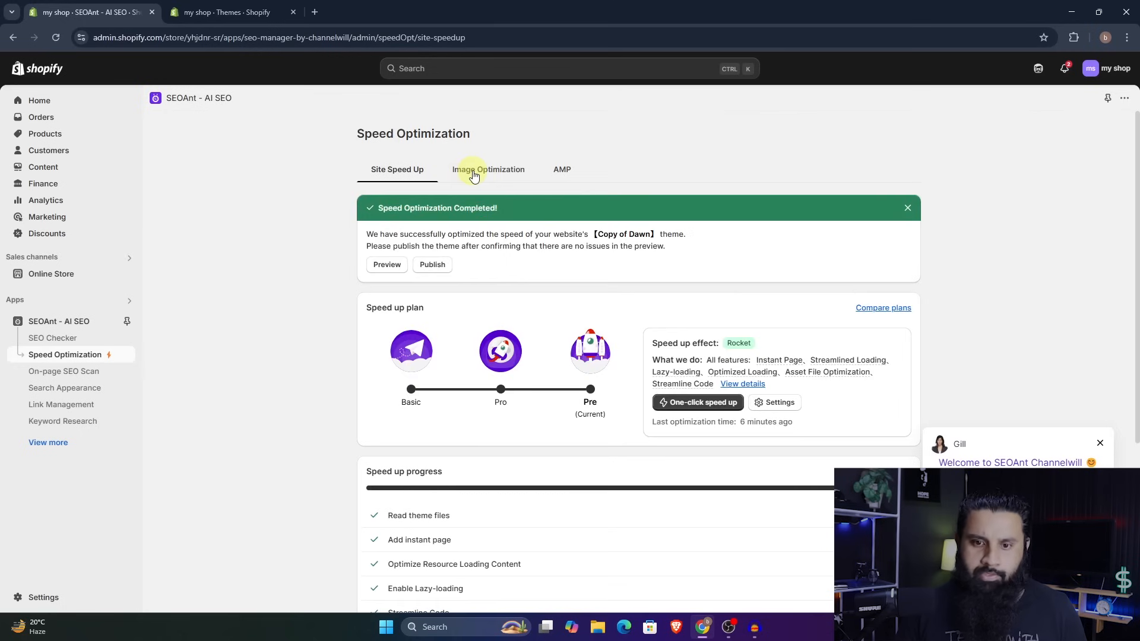
scroll(618, 392, down, 3)
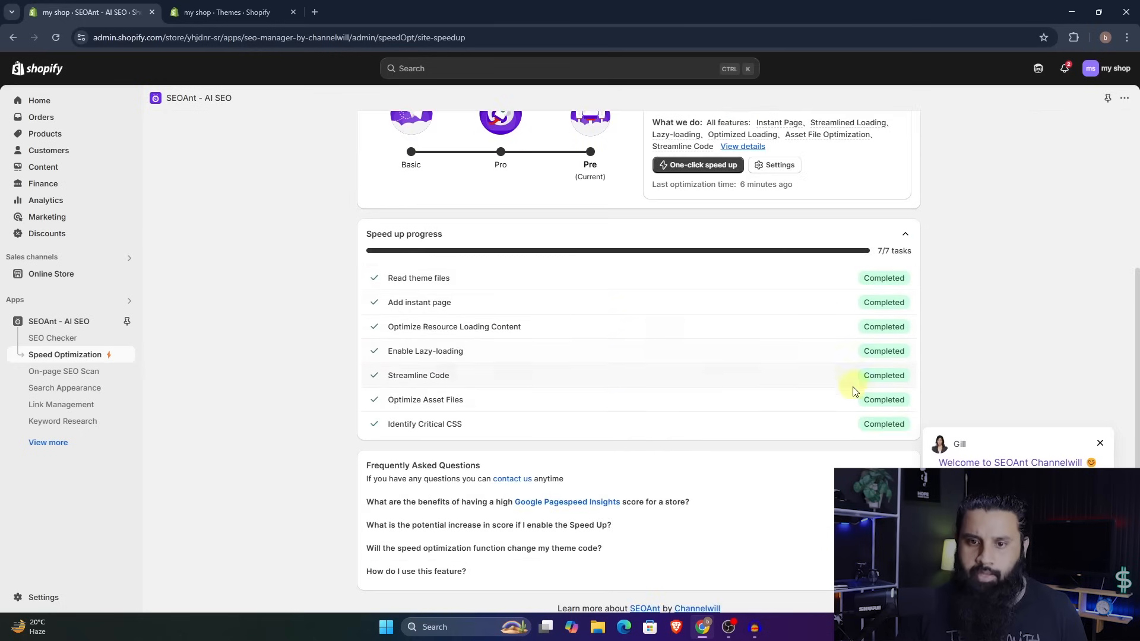
scroll(829, 380, up, 4)
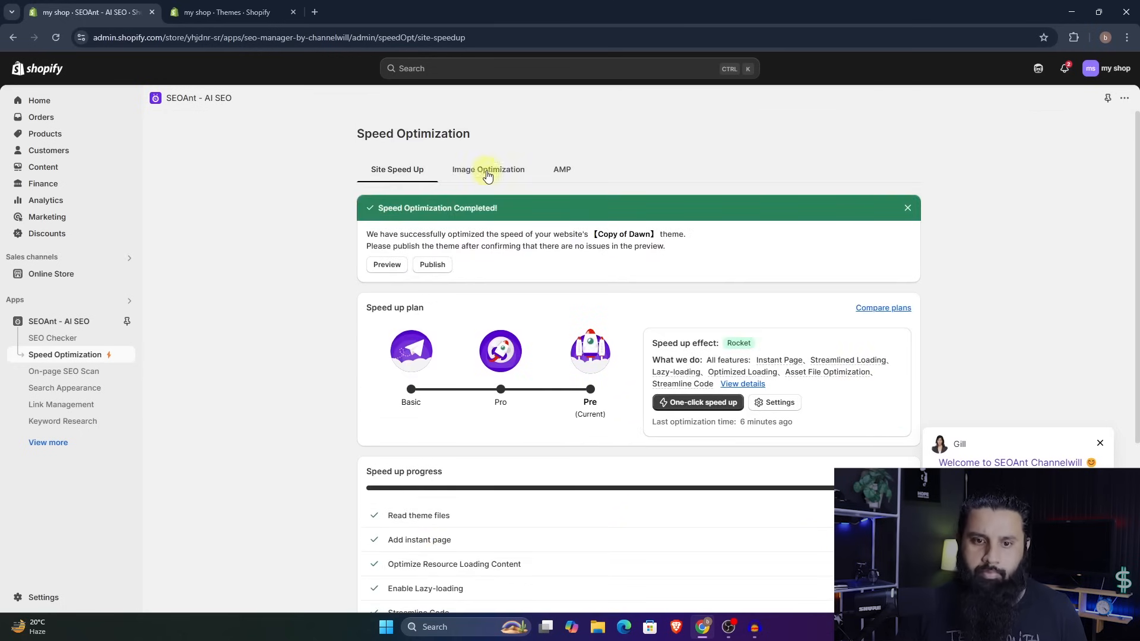
click(487, 172)
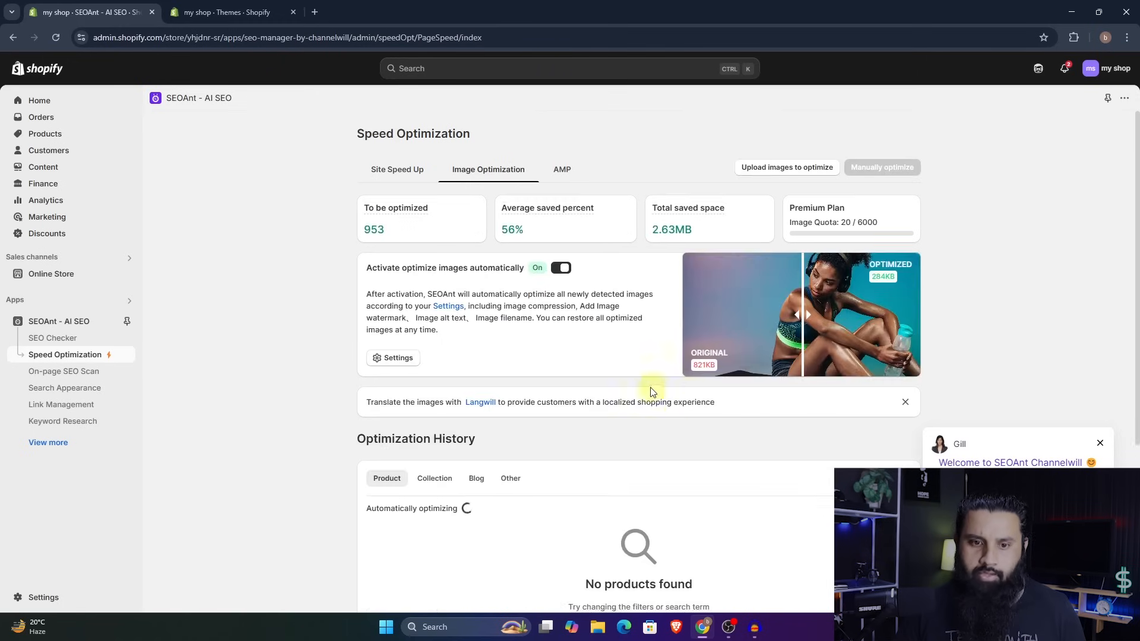
scroll(651, 386, down, 3)
scroll(614, 383, up, 3)
scroll(653, 386, down, 4)
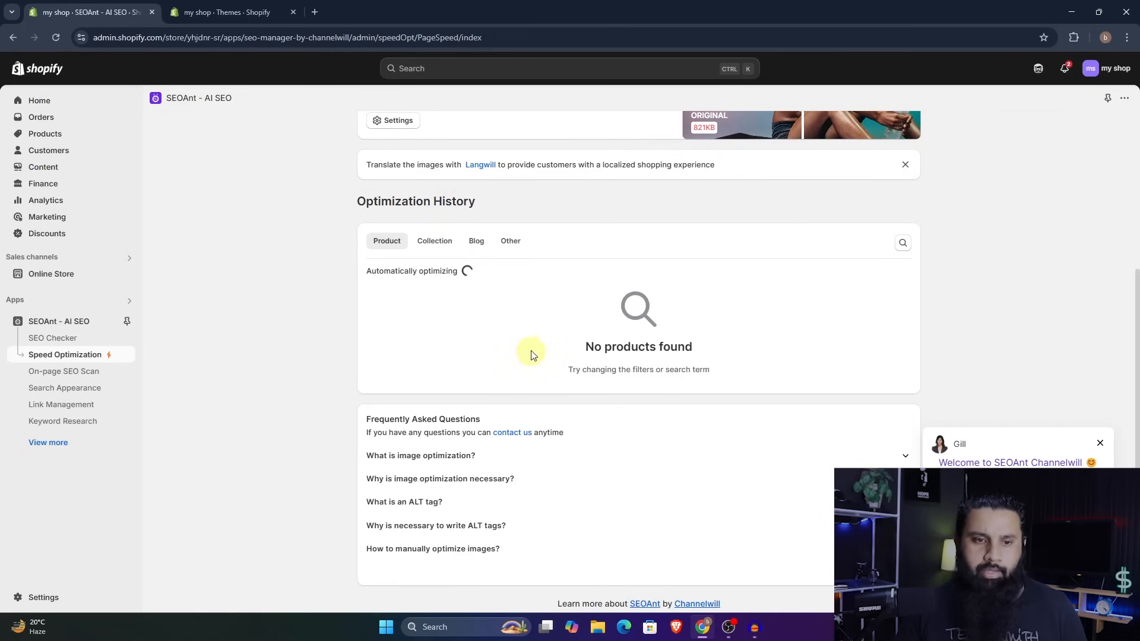
scroll(532, 355, up, 4)
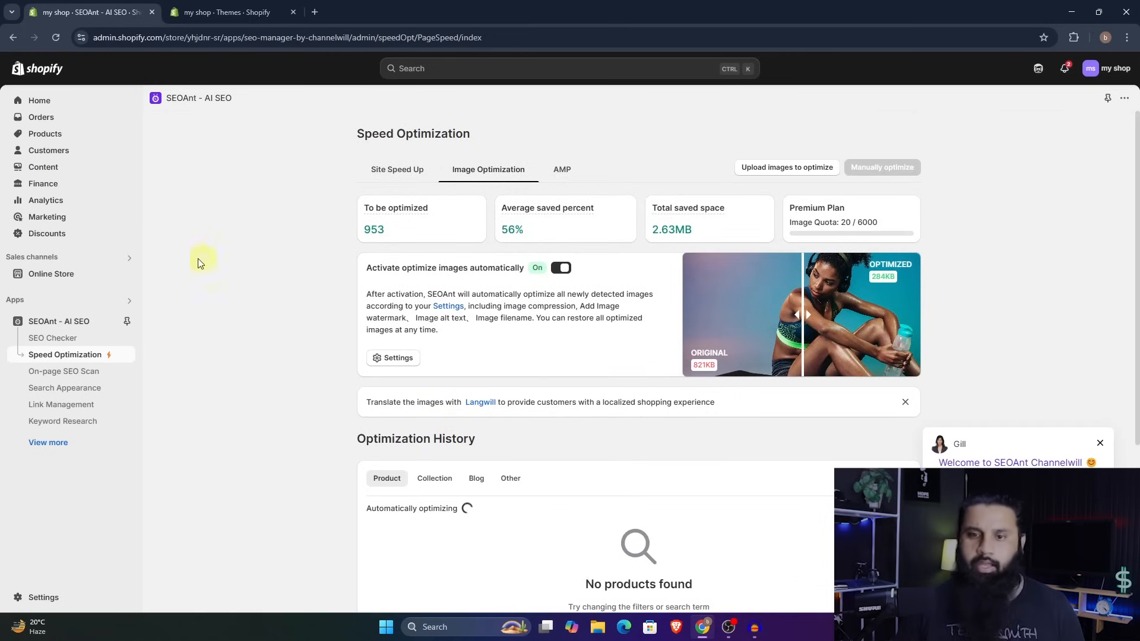
- Examine the SEO Checker's site score and checklist, and the product SEO scores in the On-page SEO Scan
click(54, 338)
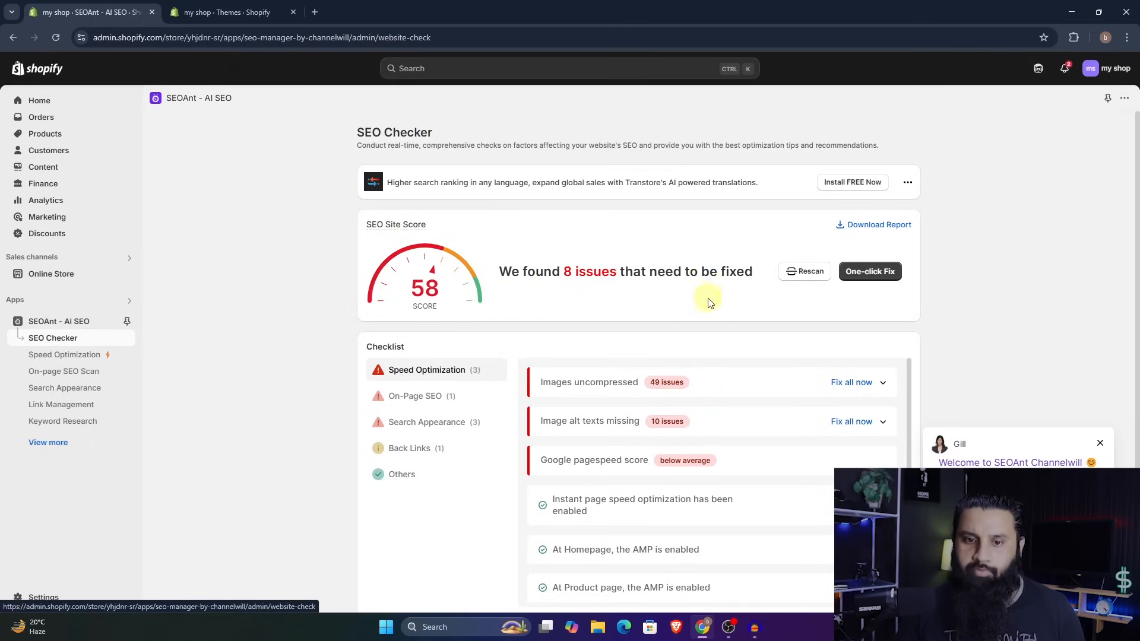
scroll(706, 309, down, 1)
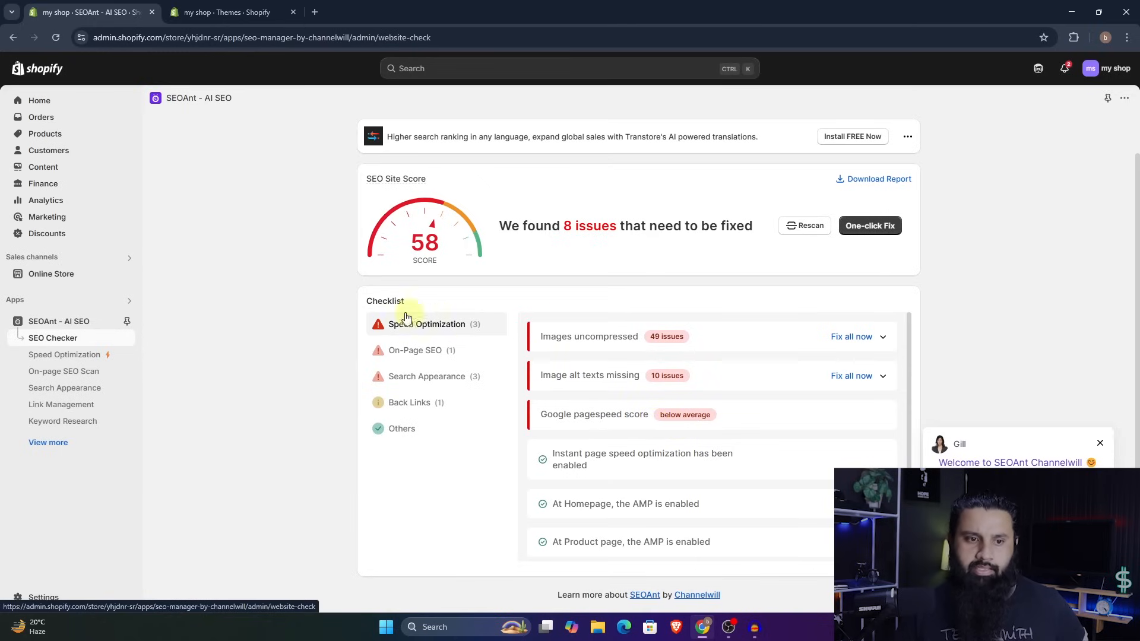
click(83, 373)
scroll(476, 373, down, 3)
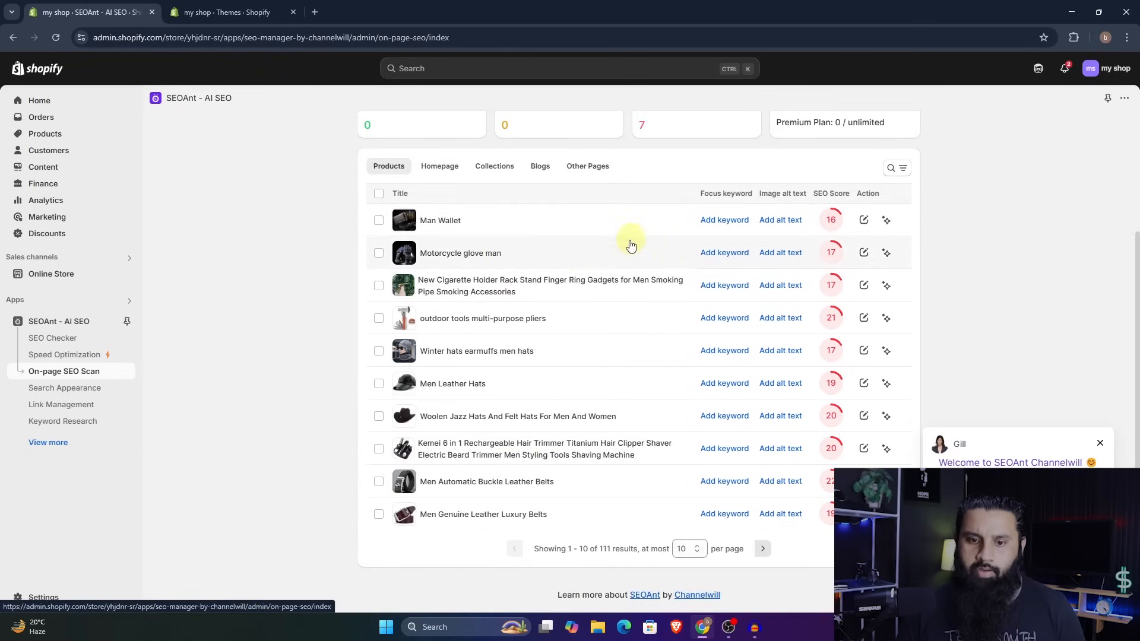
double_click(603, 550)
click(630, 562)
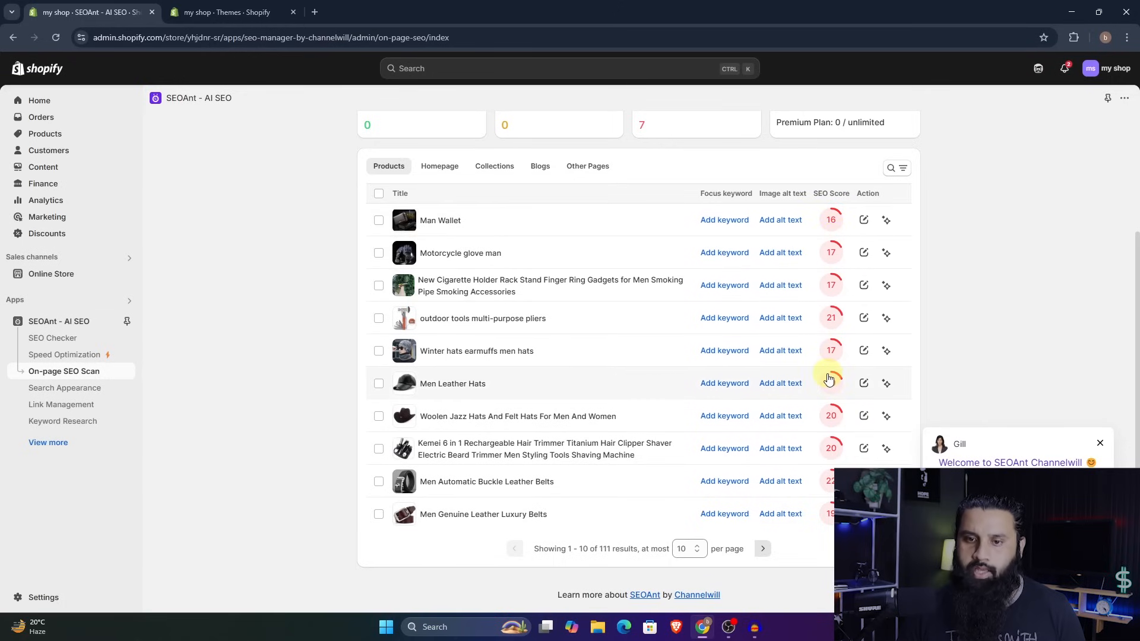
scroll(829, 379, up, 3)
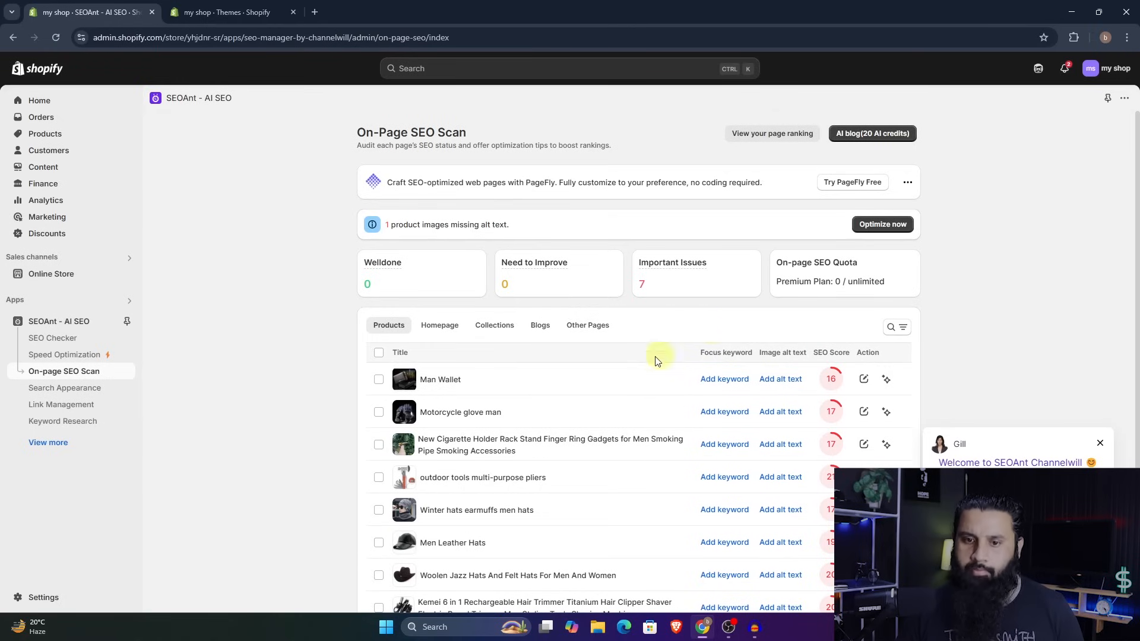
scroll(696, 386, down, 2)
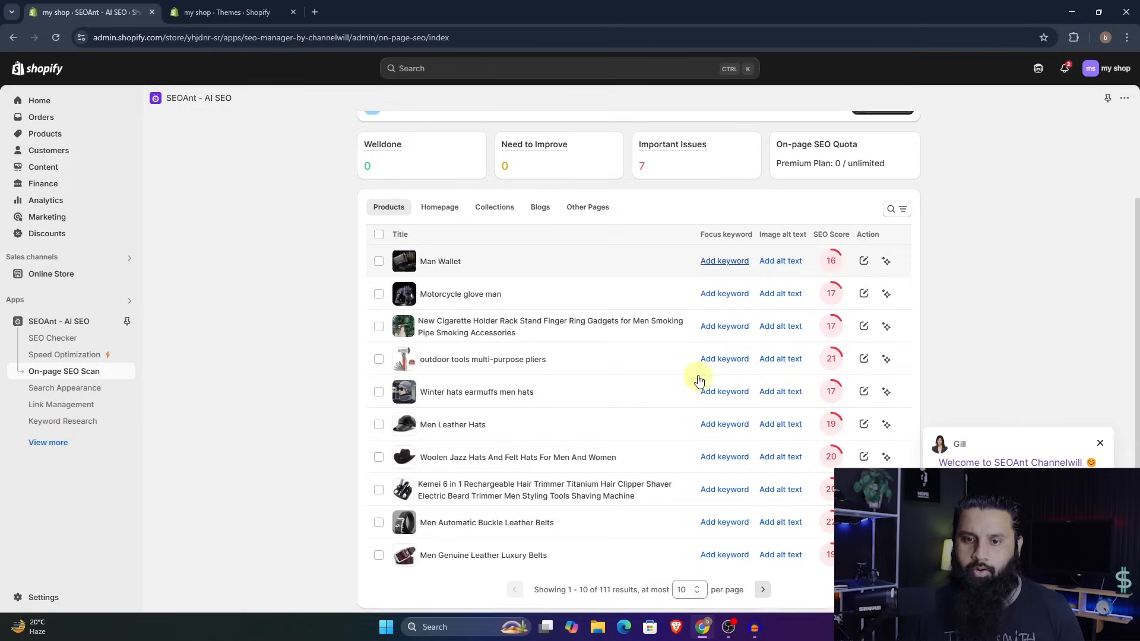
scroll(685, 289, up, 2)
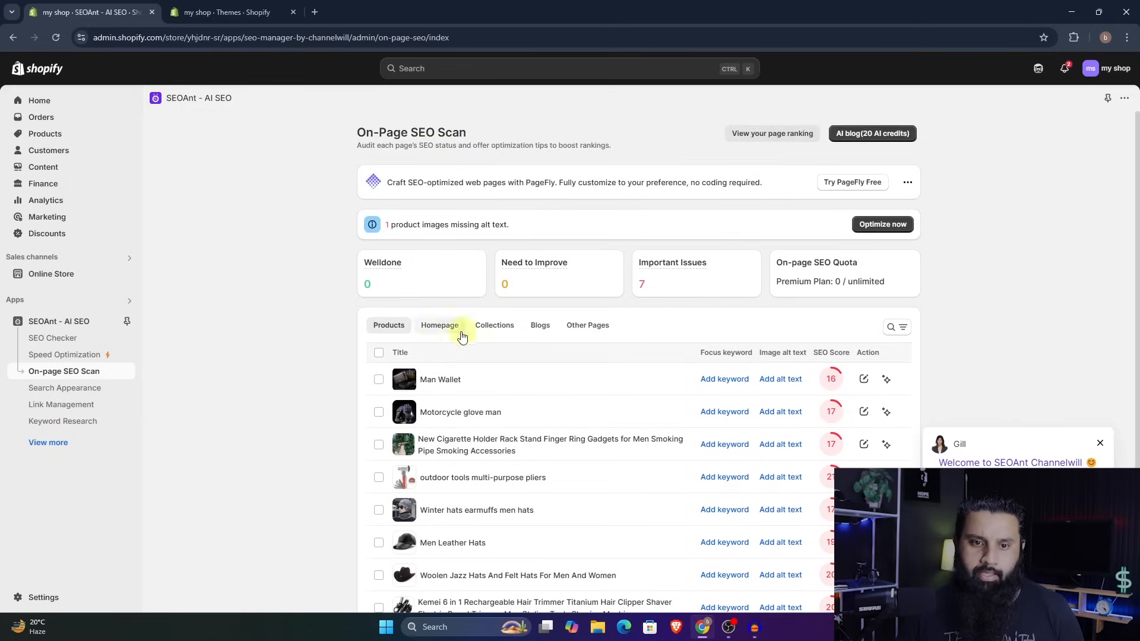
- Check the homepage's focus keyword settings and the collections' SEO scores in the On-page SEO Scan
click(440, 326)
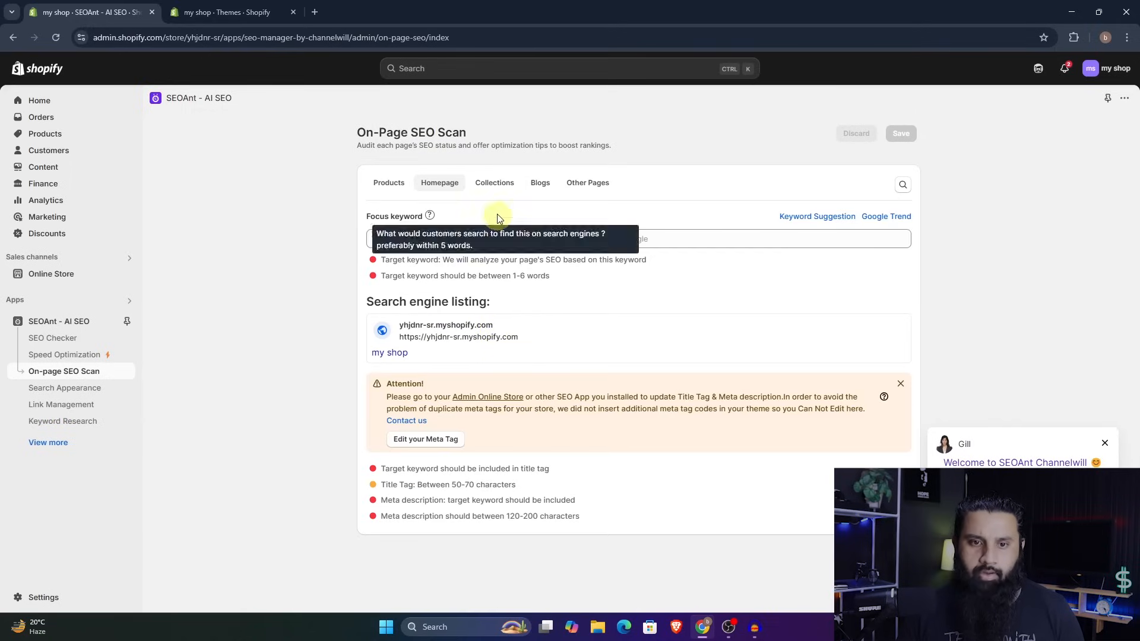
click(494, 183)
scroll(713, 273, down, 3)
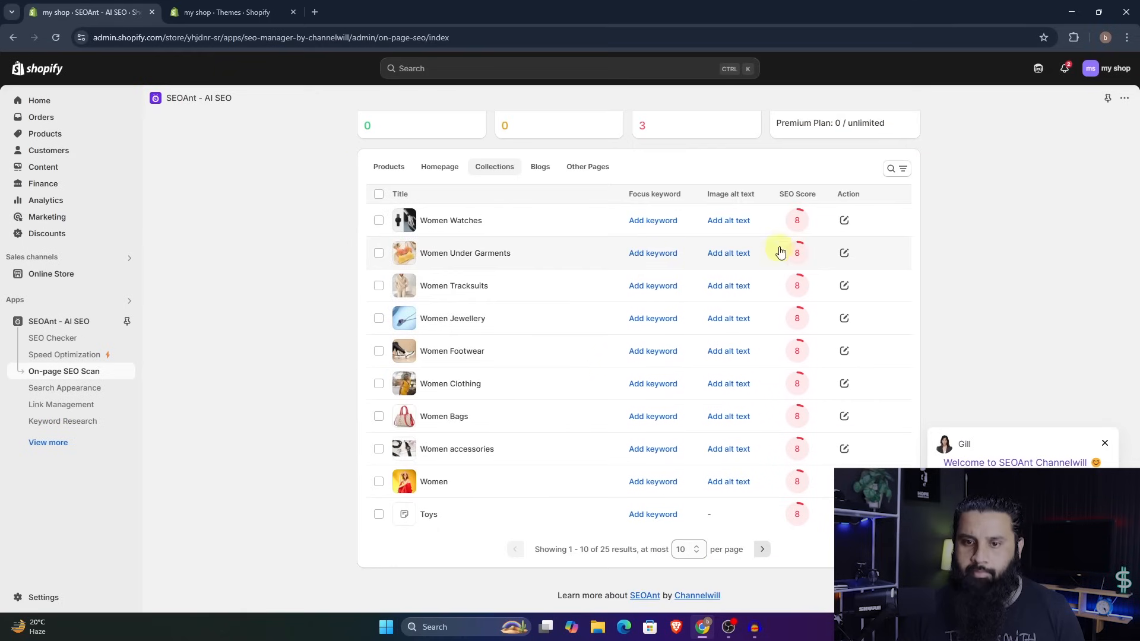
scroll(744, 481, up, 3)
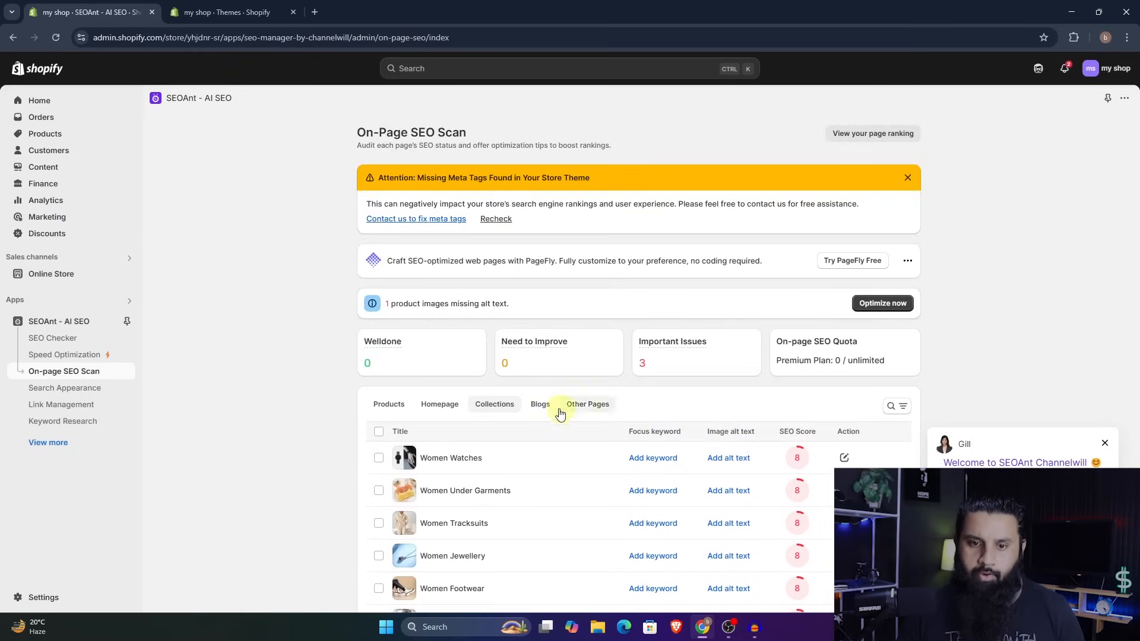
- Return to the scanned products, open Men Leather Hats for editing and run AI Auto-optimize on it
click(383, 404)
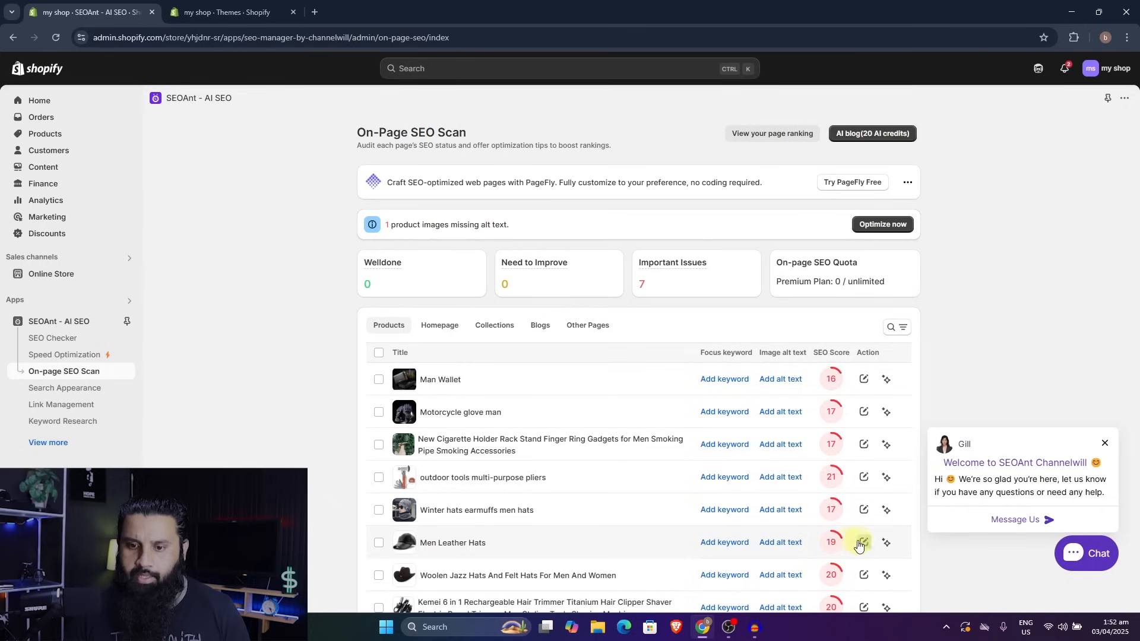
click(865, 544)
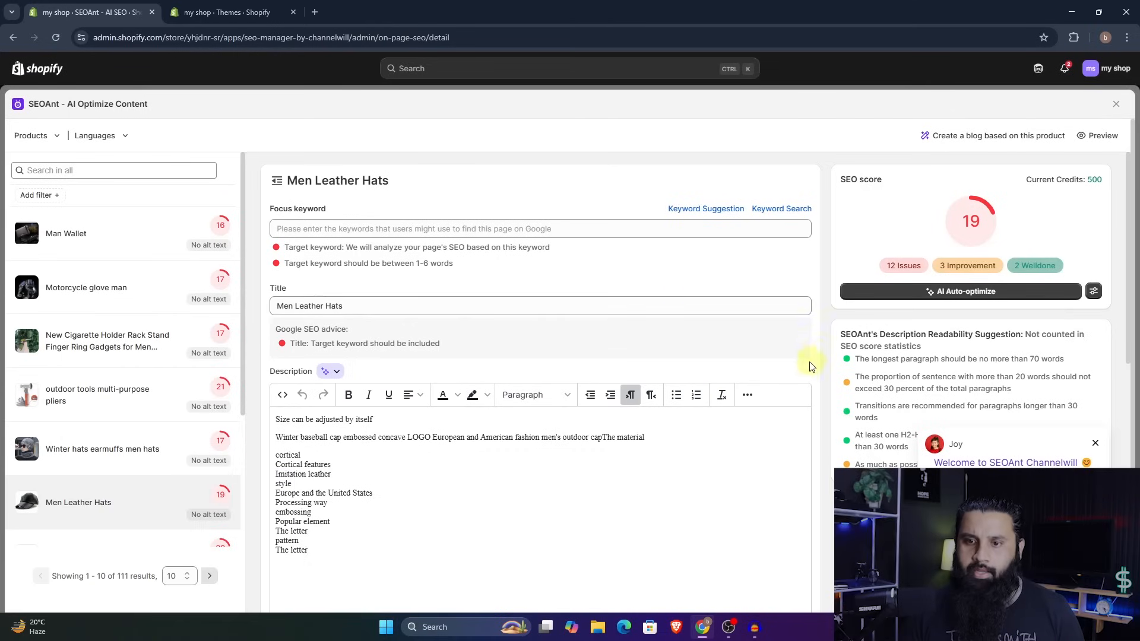
click(980, 295)
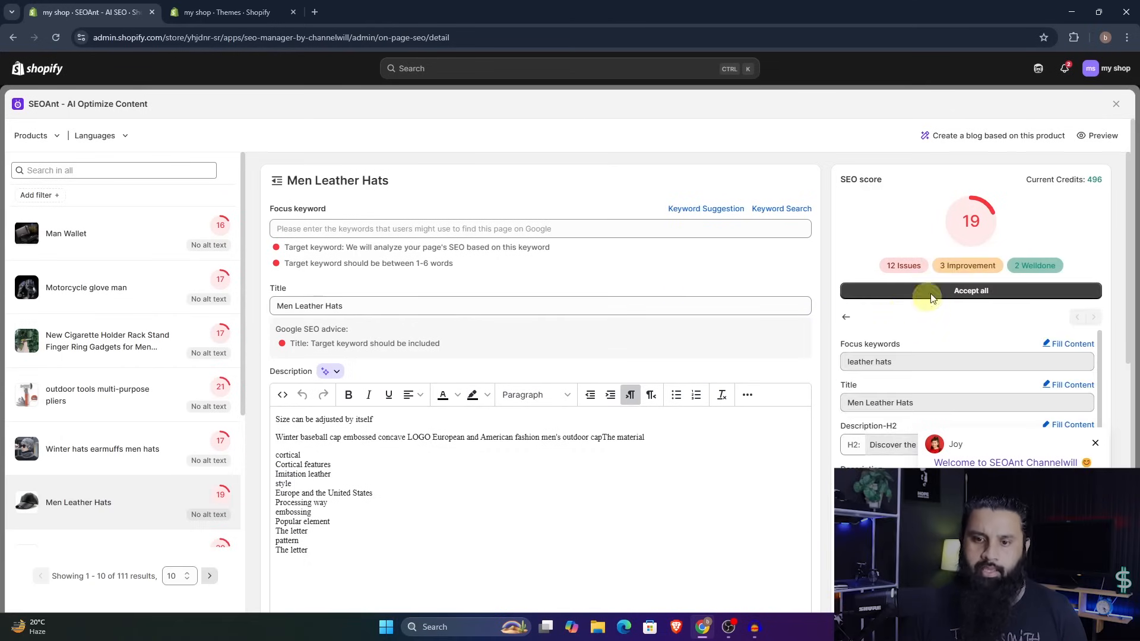
- Dismiss the chat message and examine the AI-suggested keyword, title, description, meta fields and tags for Men Leather Hats, expanding the suggestions in full
scroll(941, 289, down, 2)
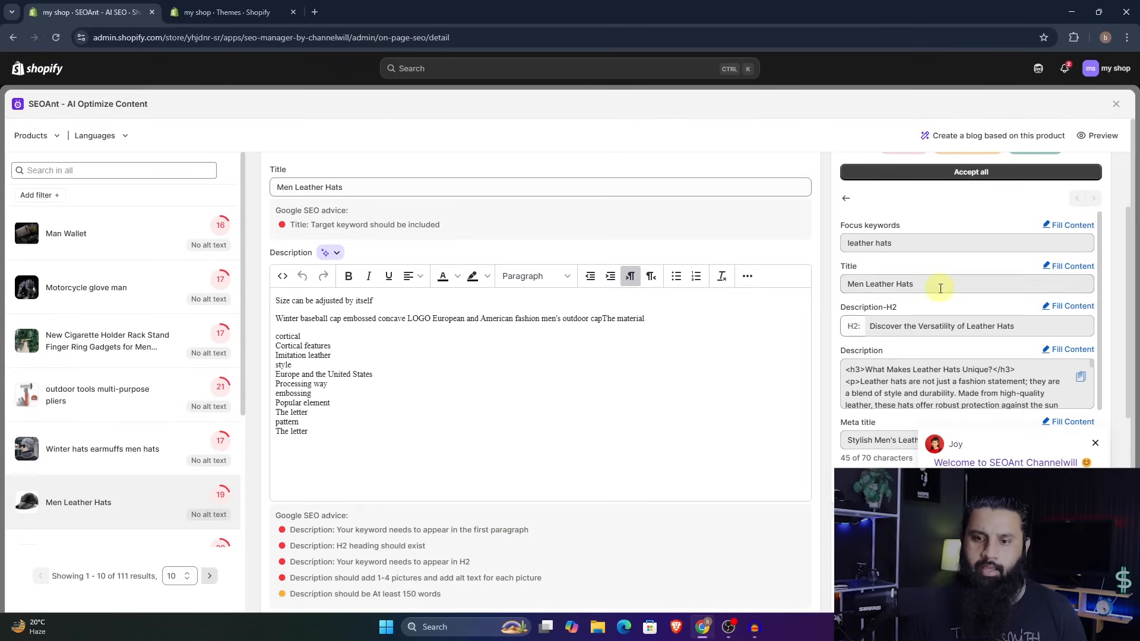
click(1095, 443)
scroll(952, 271, up, 2)
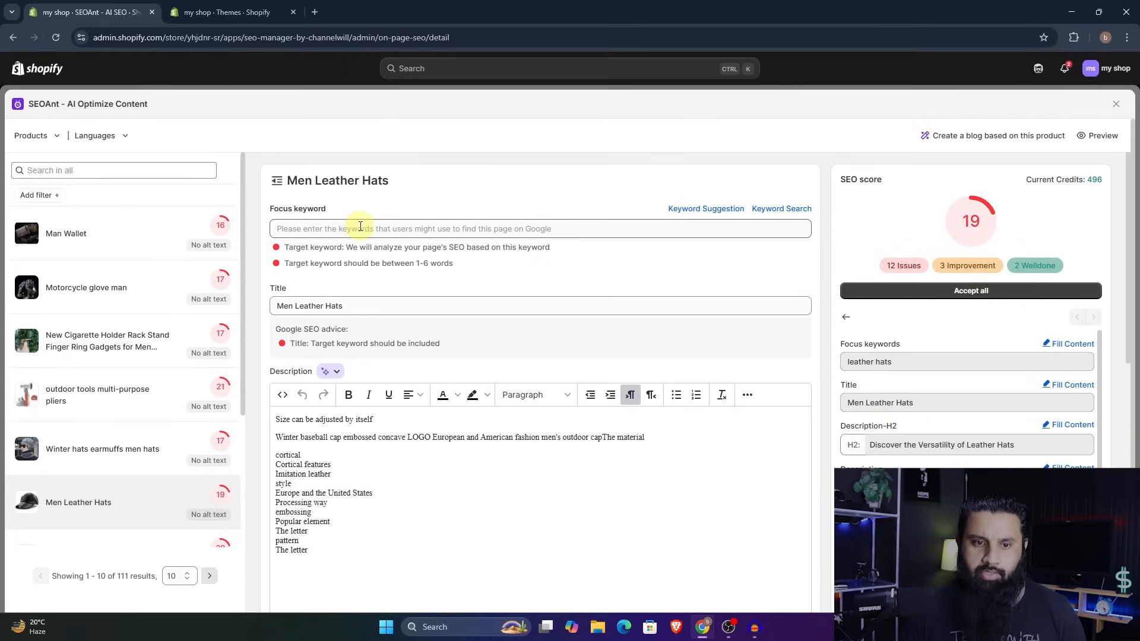
scroll(569, 376, down, 5)
scroll(565, 375, up, 5)
scroll(929, 345, down, 3)
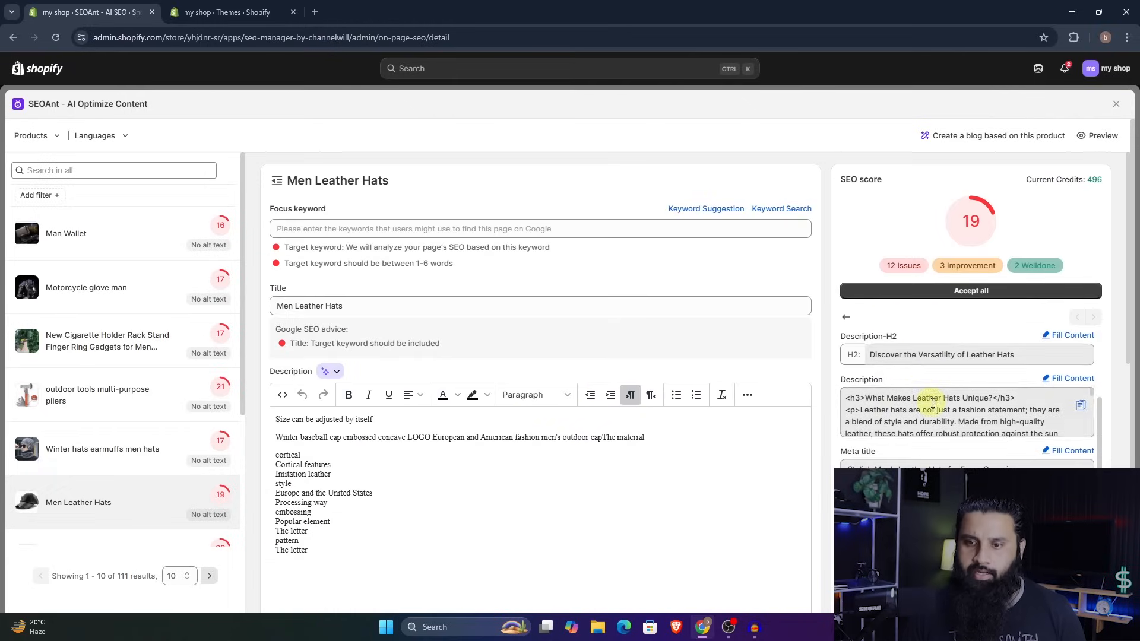
scroll(932, 404, up, 2)
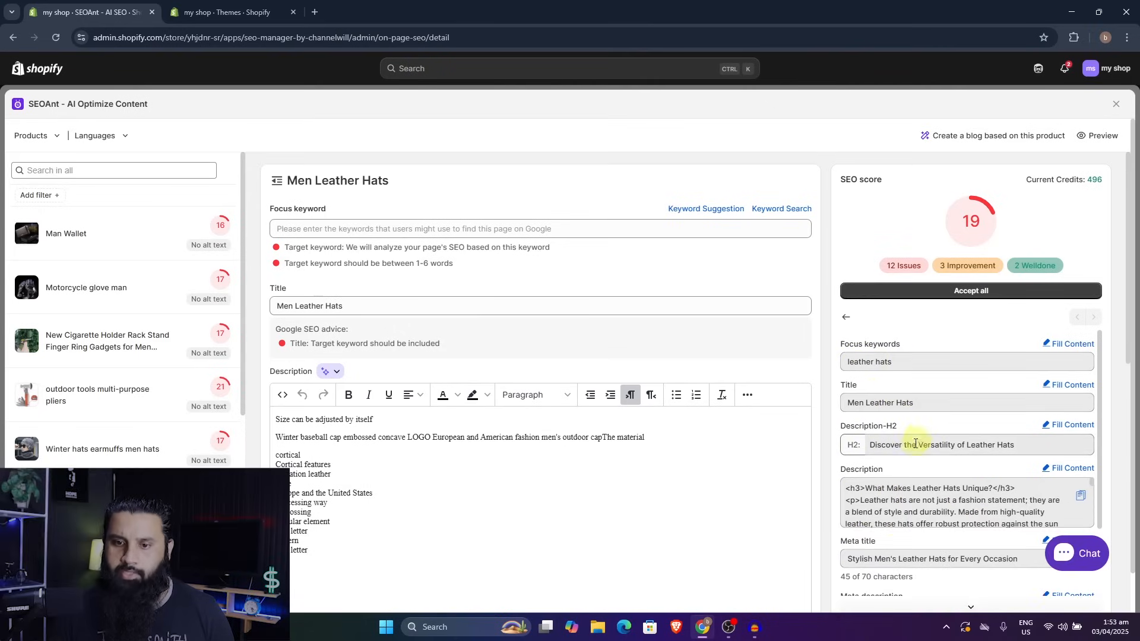
scroll(893, 472, down, 2)
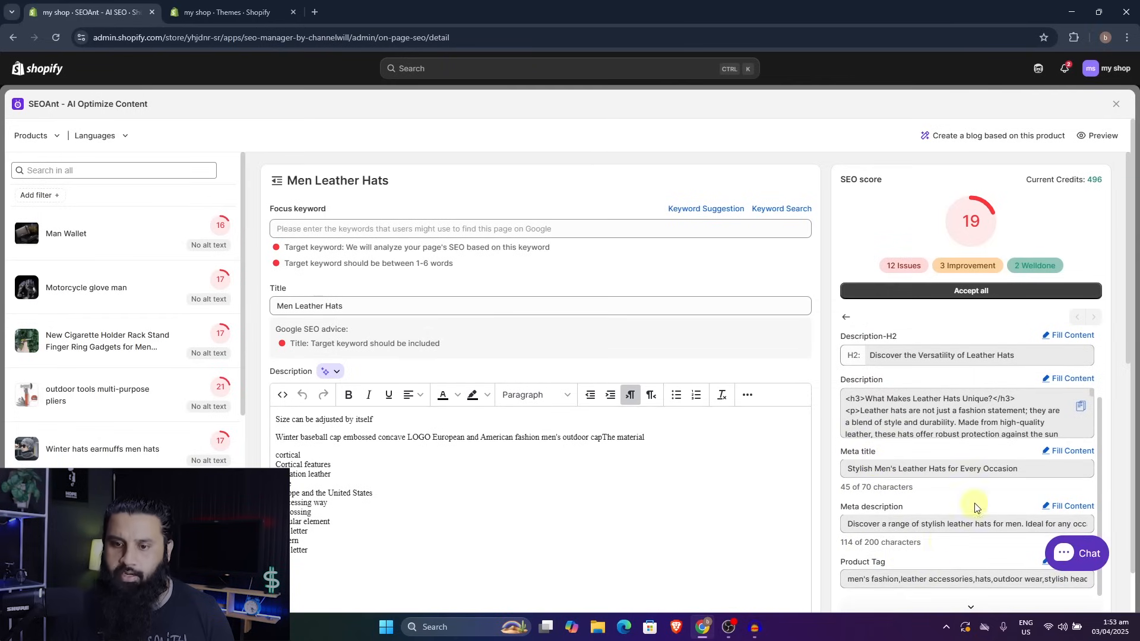
scroll(975, 508, down, 3)
click(970, 431)
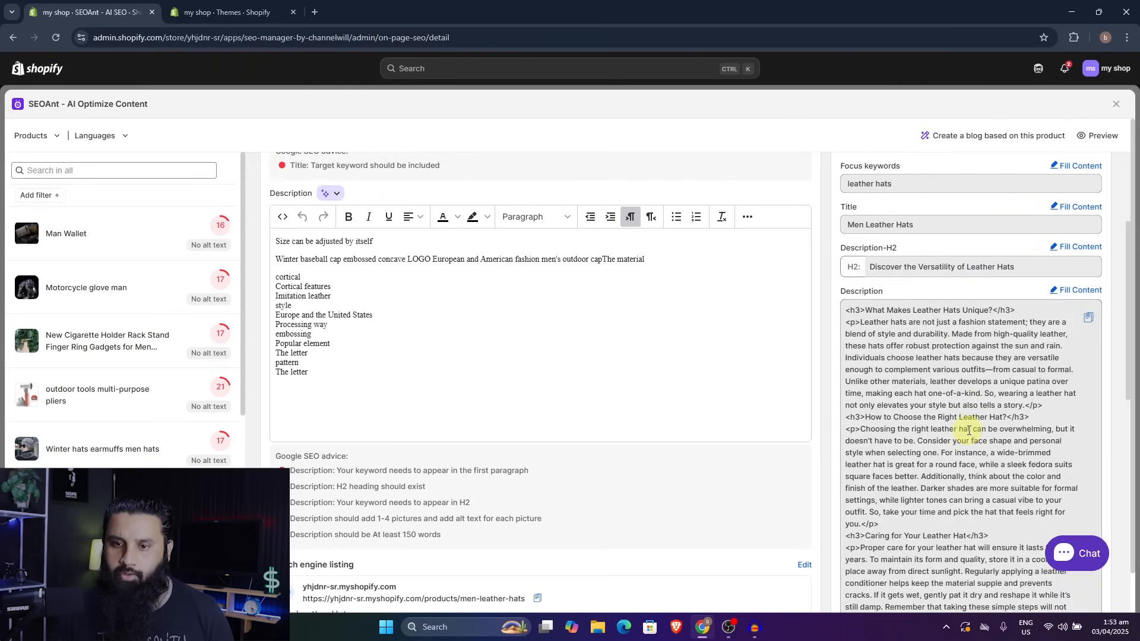
scroll(967, 430, down, 10)
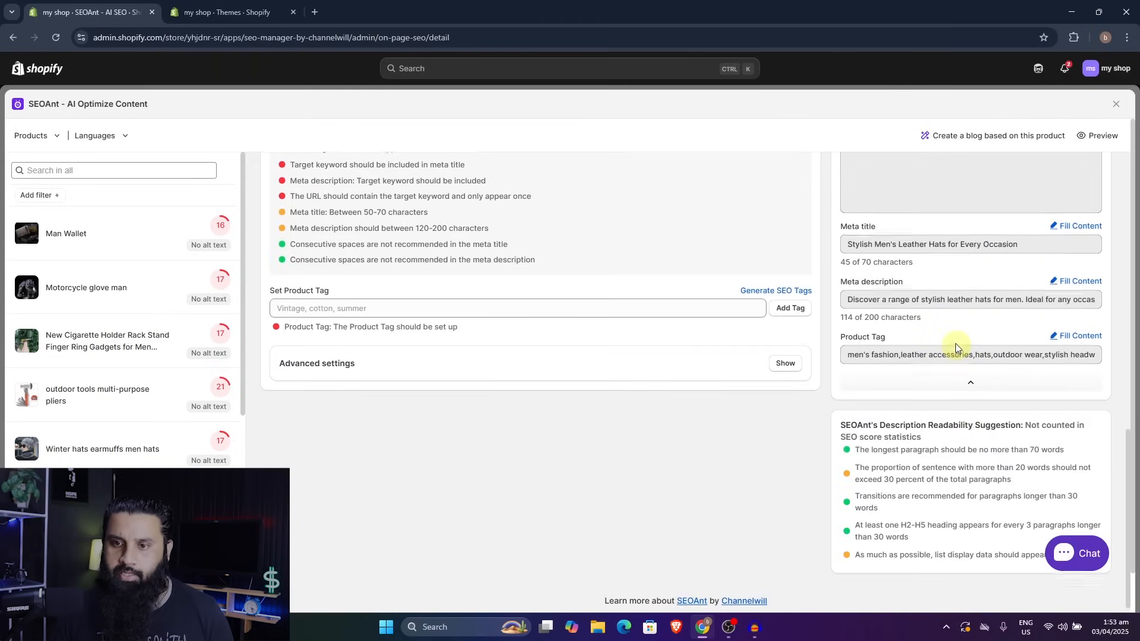
scroll(956, 344, up, 10)
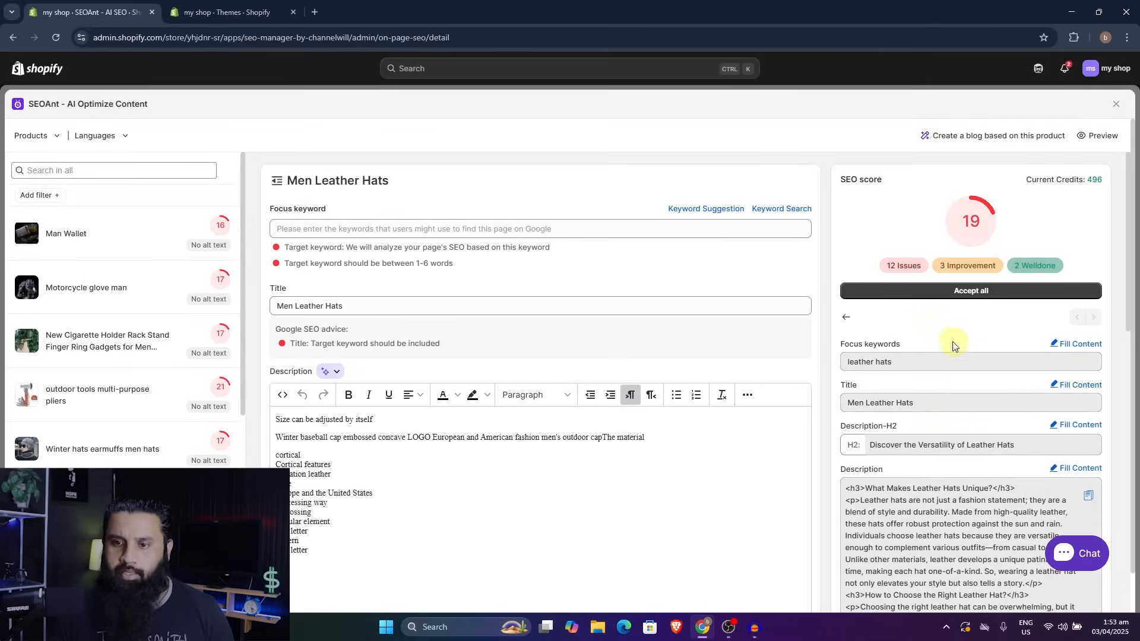
- Fill in the suggested focus keyword "leather hats", accept all AI suggestions for the product and review the filled content
click(1072, 345)
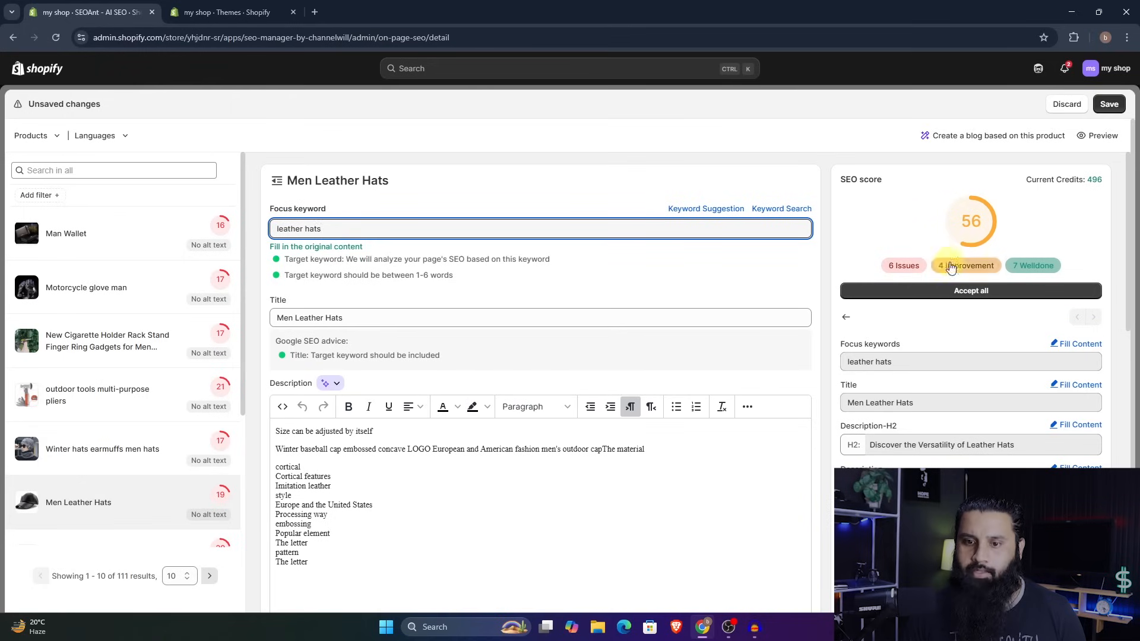
click(968, 293)
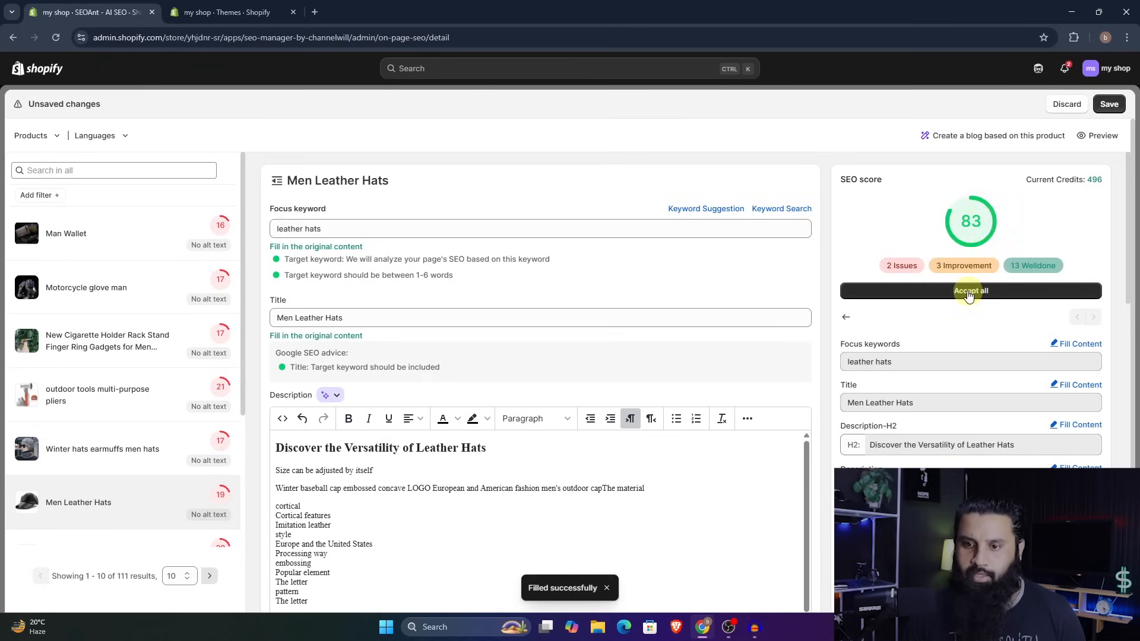
scroll(758, 376, down, 8)
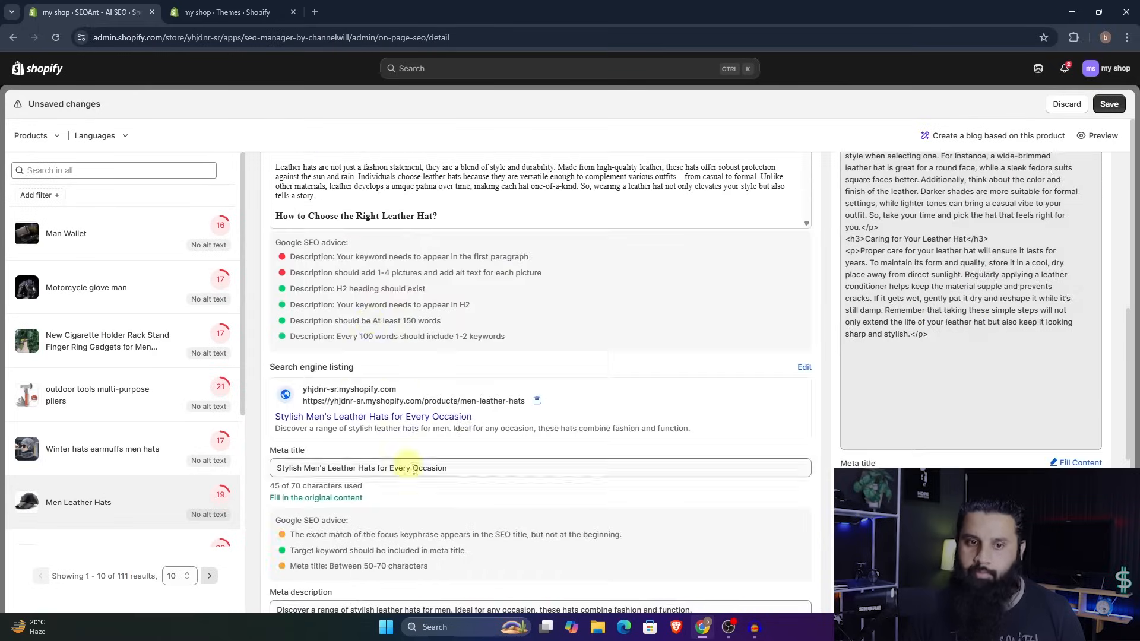
scroll(757, 375, up, 10)
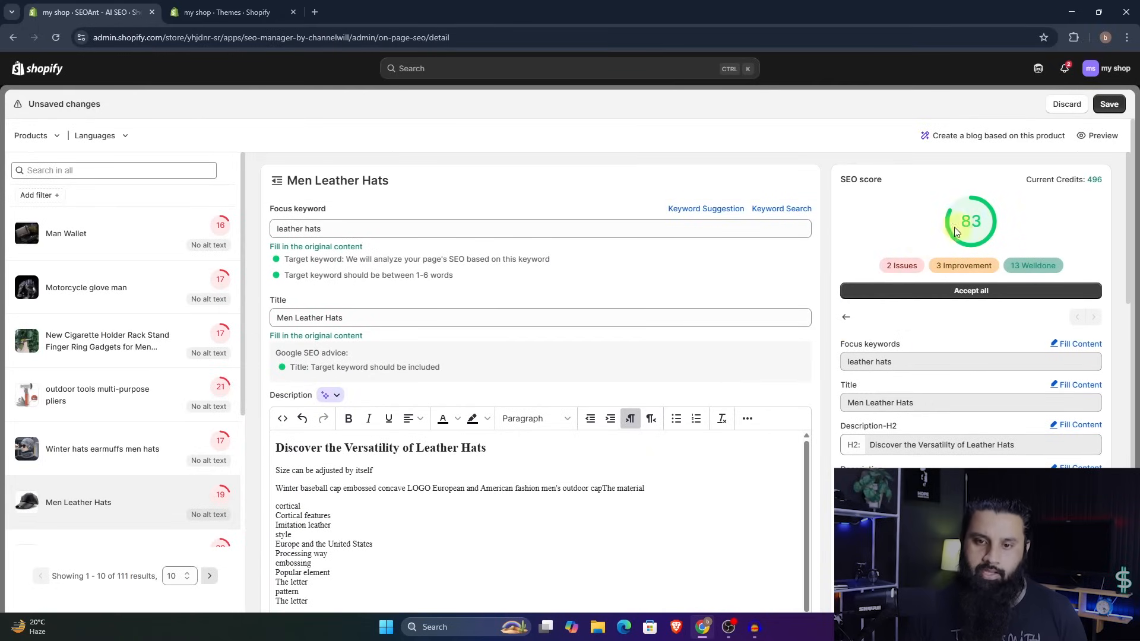
- Review the SEO score and the Google SEO advice on the focus keyword, title and description of Men Leather Hats
scroll(773, 244, down, 5)
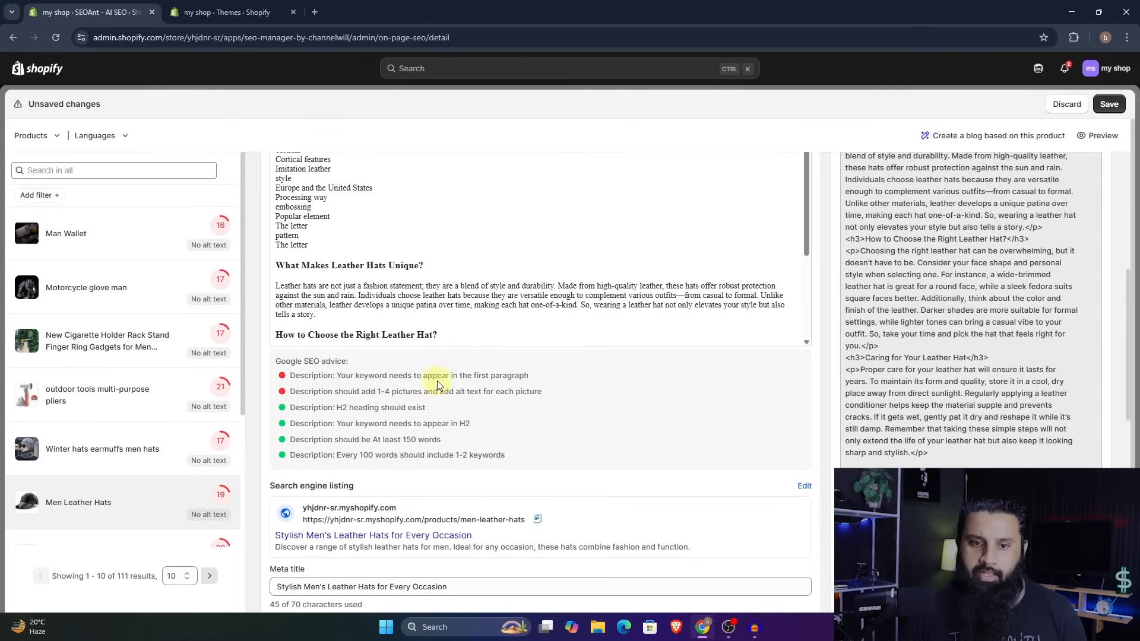
scroll(539, 383, up, 5)
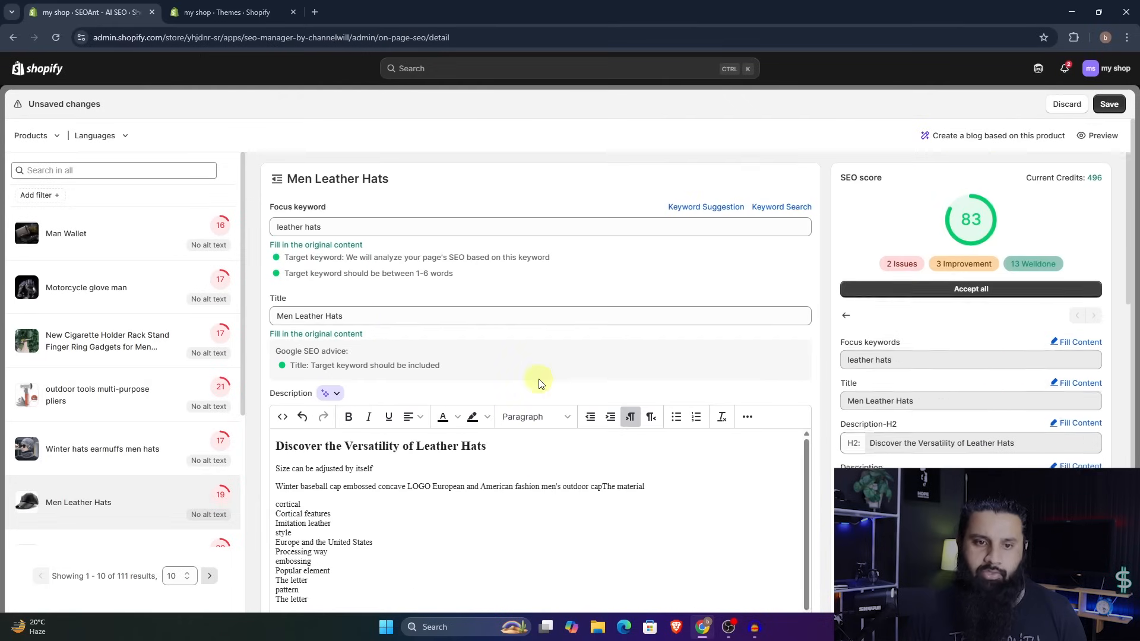
scroll(394, 472, down, 2)
scroll(437, 466, up, 3)
scroll(547, 371, down, 1)
scroll(484, 264, down, 10)
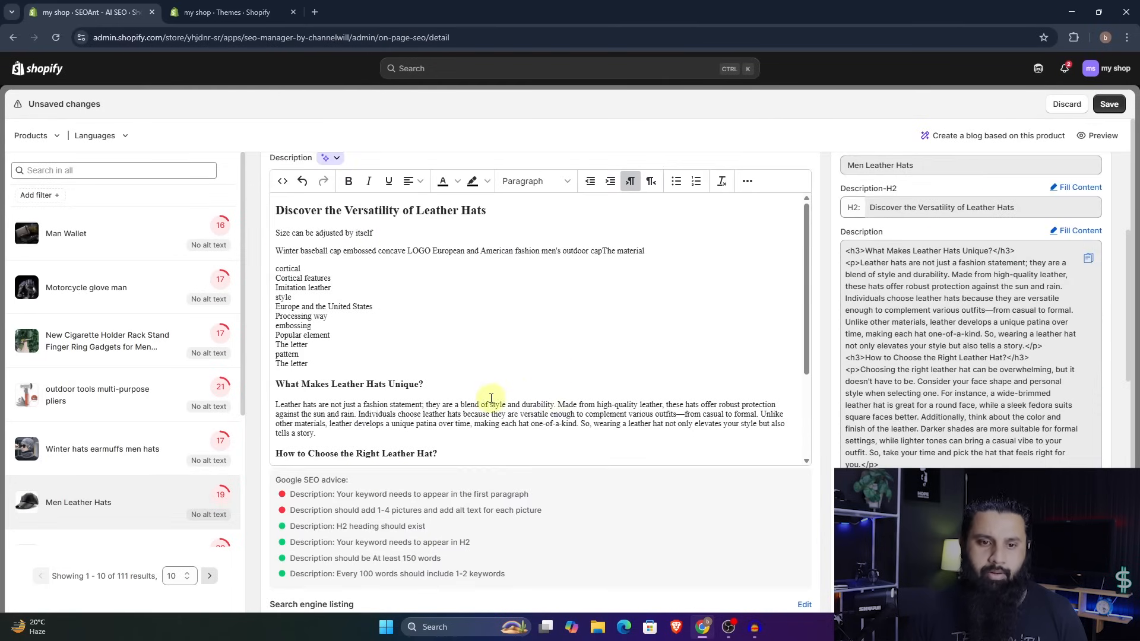
scroll(474, 267, up, 5)
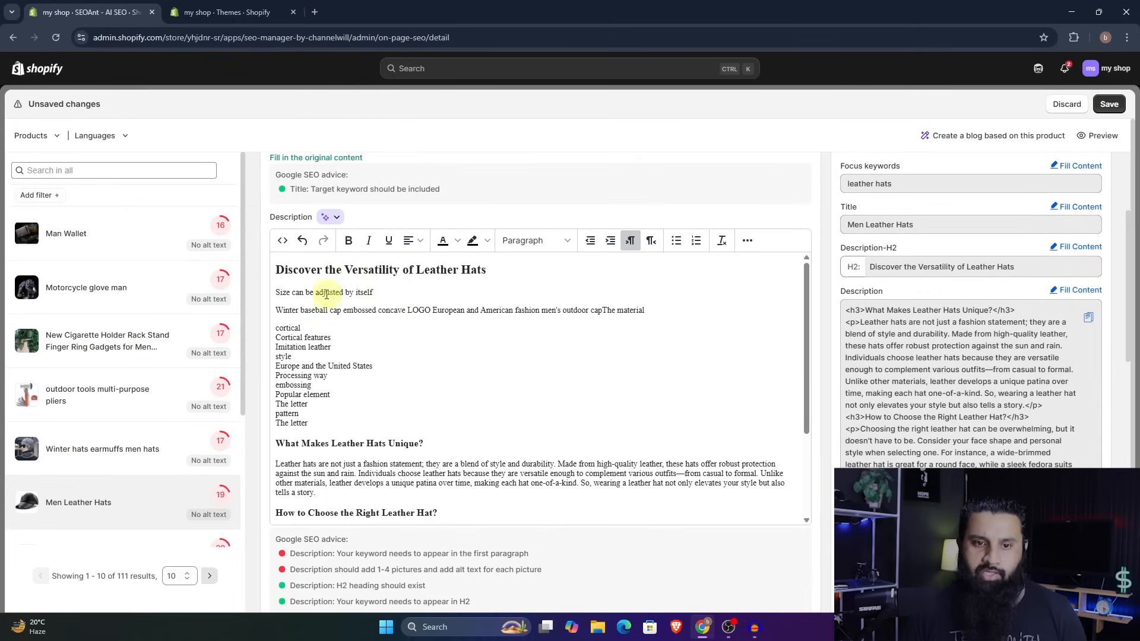
scroll(448, 355, up, 3)
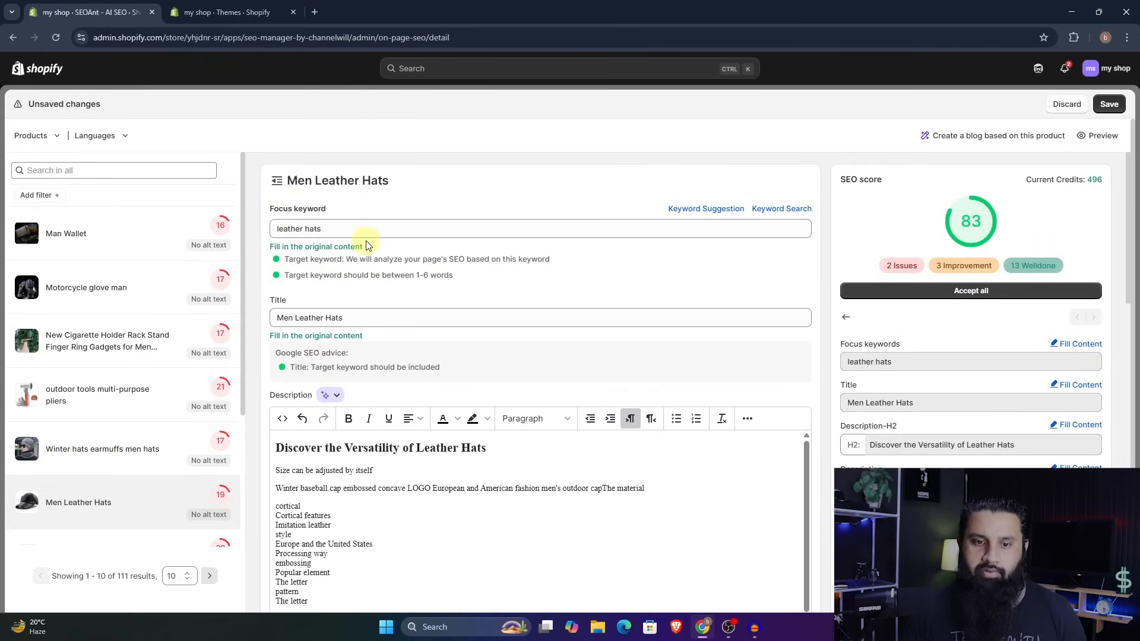
scroll(425, 476, down, 8)
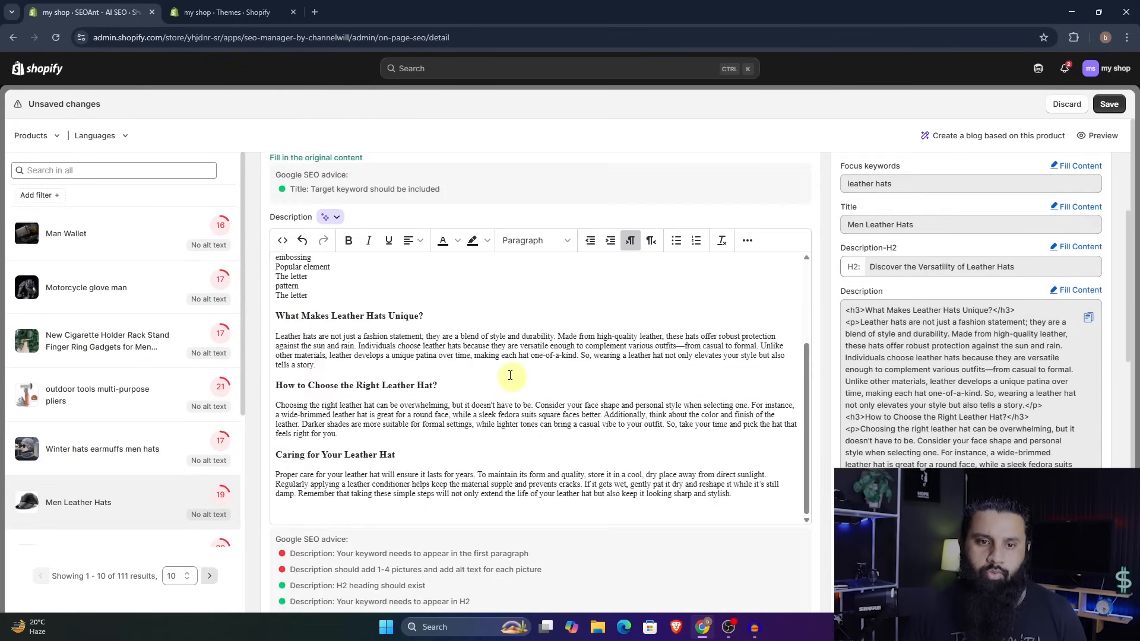
scroll(510, 375, up, 5)
scroll(498, 234, up, 3)
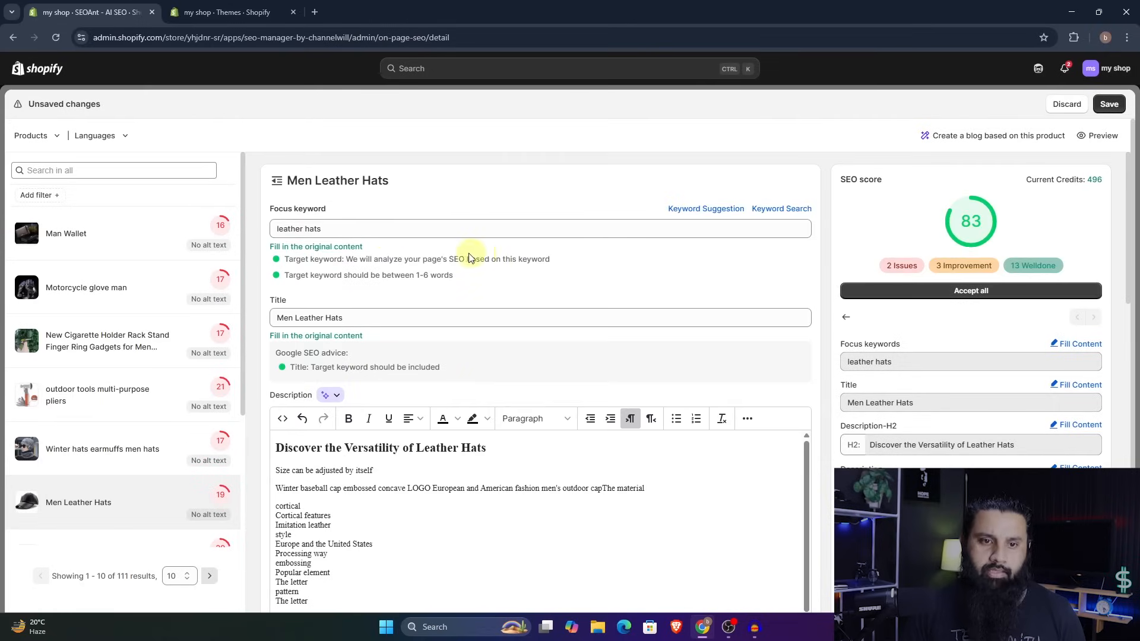
- Copy the focus keyword "leather hats" onto its own line at the start of the description's first paragraph and check the SEO advice
triple_click(376, 230)
key(ctrl+c)
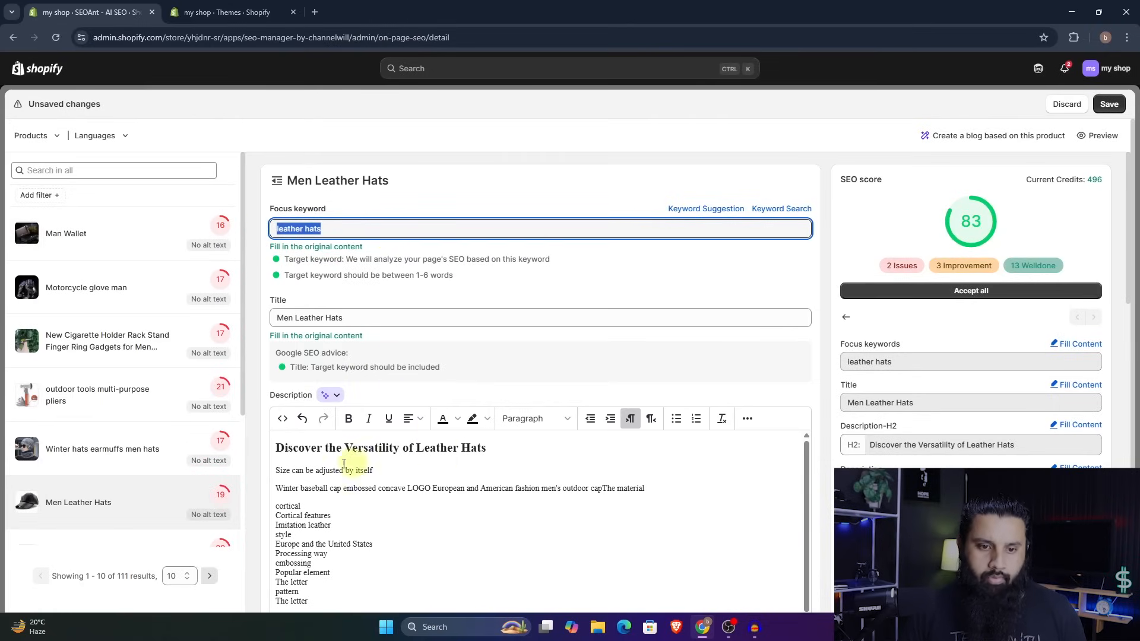
click(278, 469)
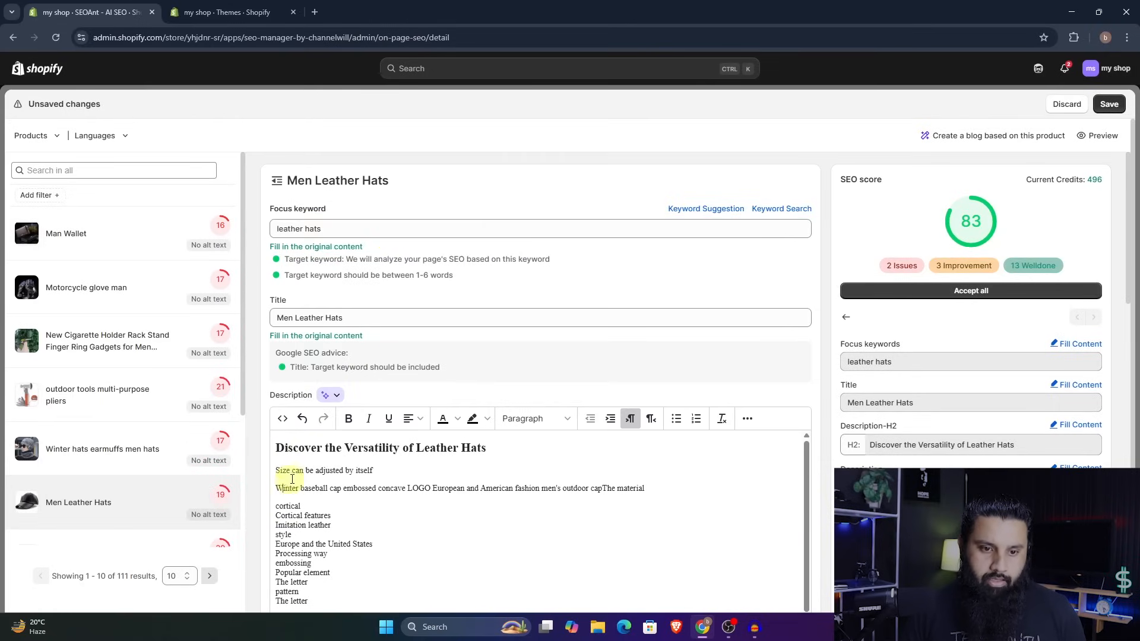
key(ctrl+v)
key(Return)
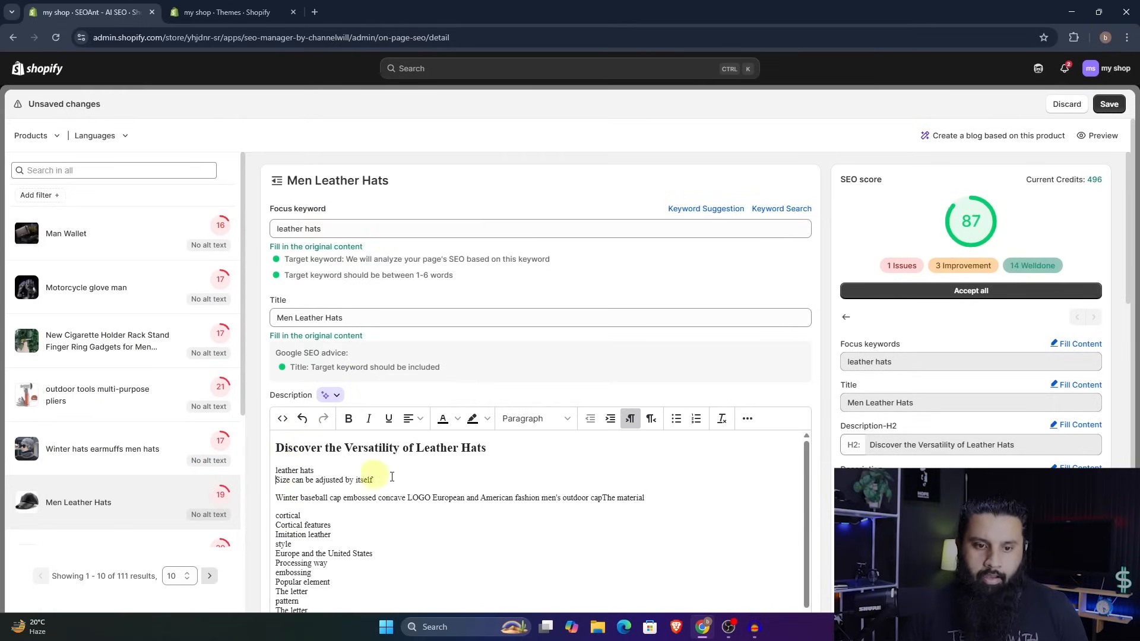
scroll(458, 477, down, 3)
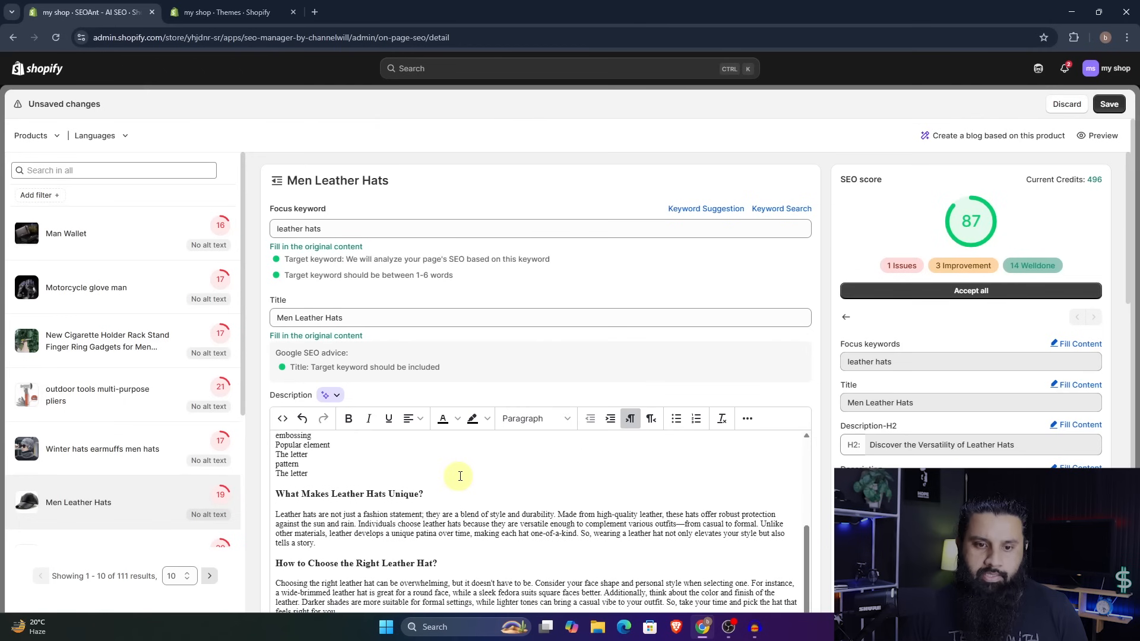
scroll(627, 380, down, 6)
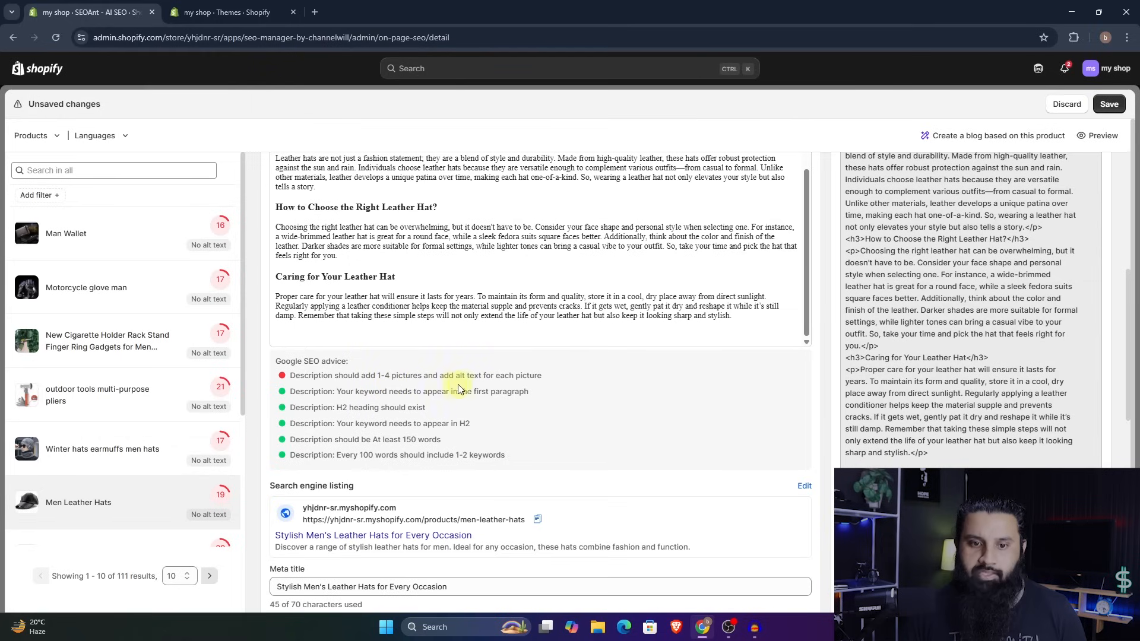
scroll(518, 380, up, 10)
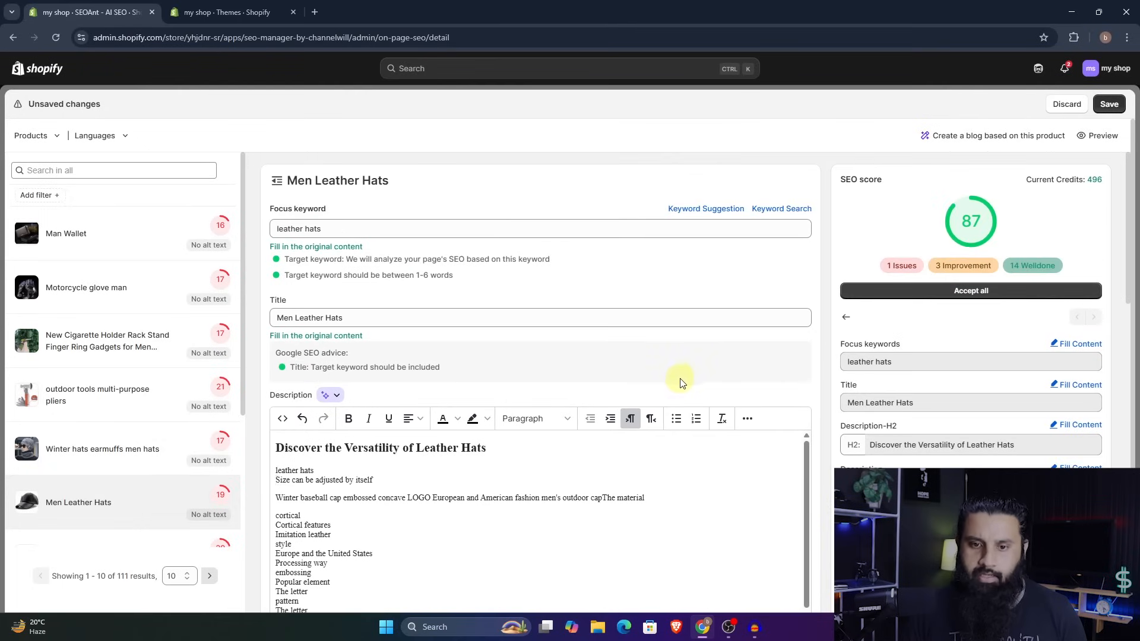
- Upload the image cr8-12407-womens-dept-06 from the computer and insert it into the product description
scroll(677, 386, down, 4)
scroll(584, 430, up, 3)
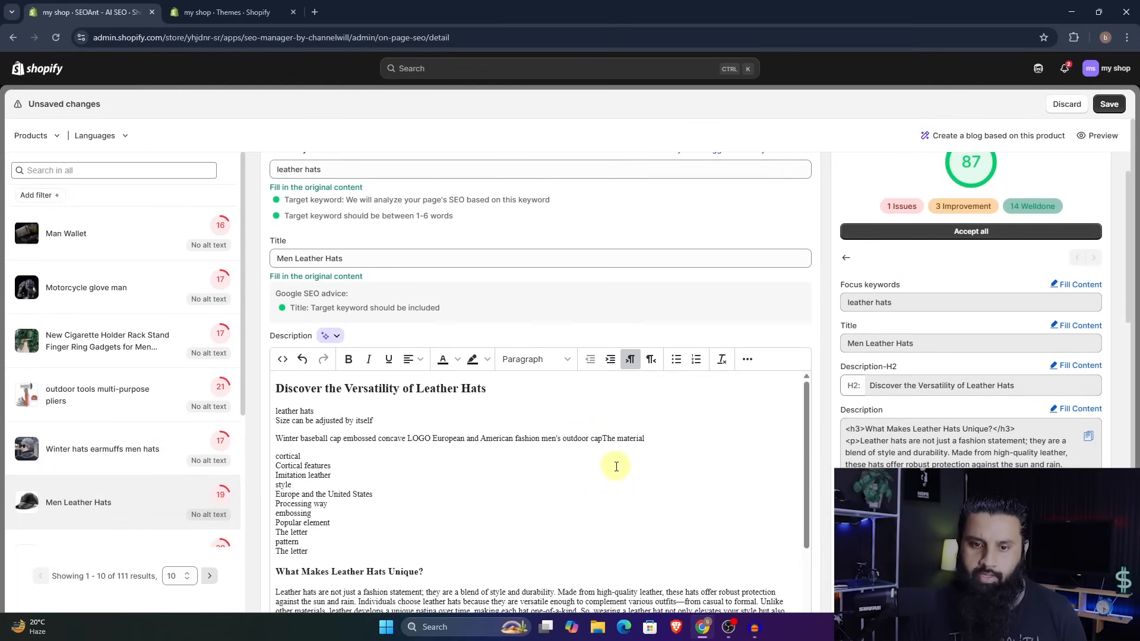
scroll(778, 335, down, 2)
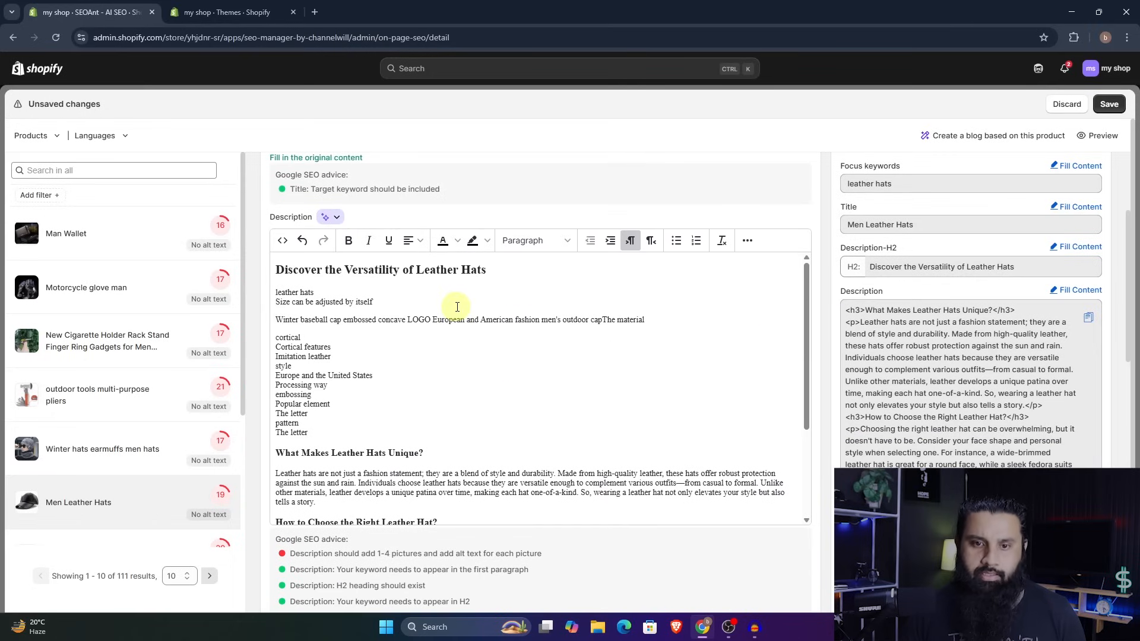
click(747, 241)
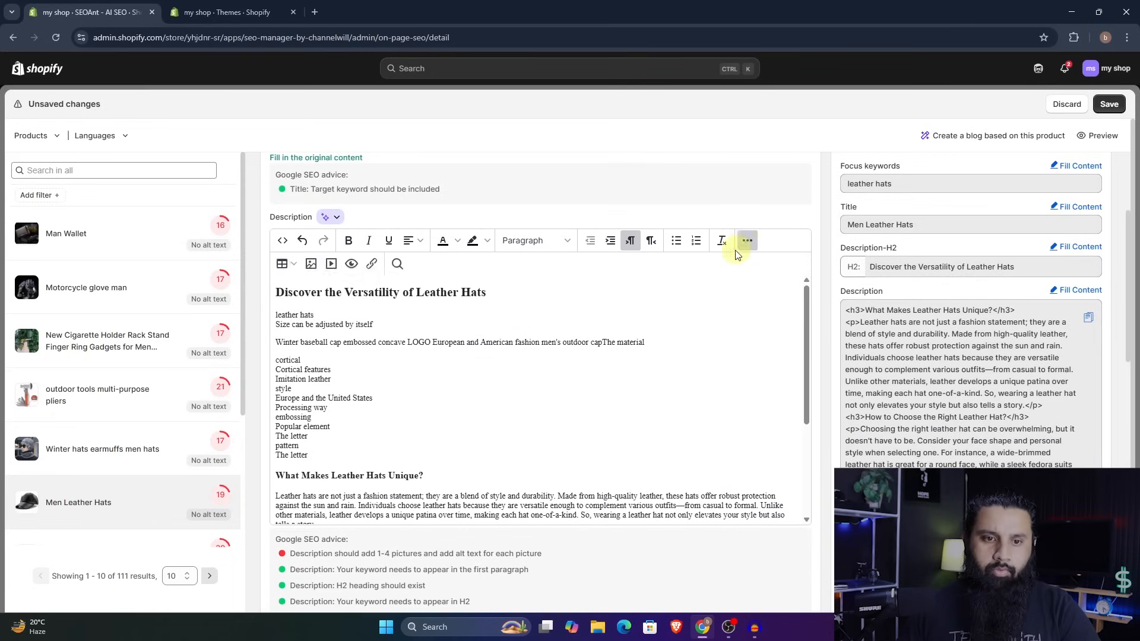
click(311, 264)
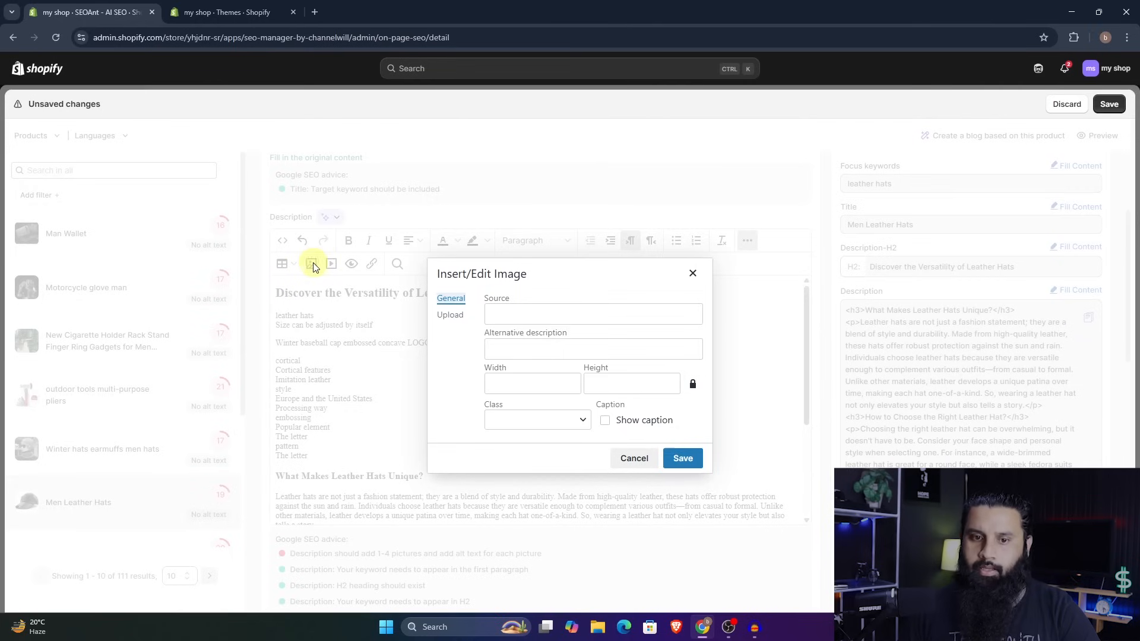
click(453, 315)
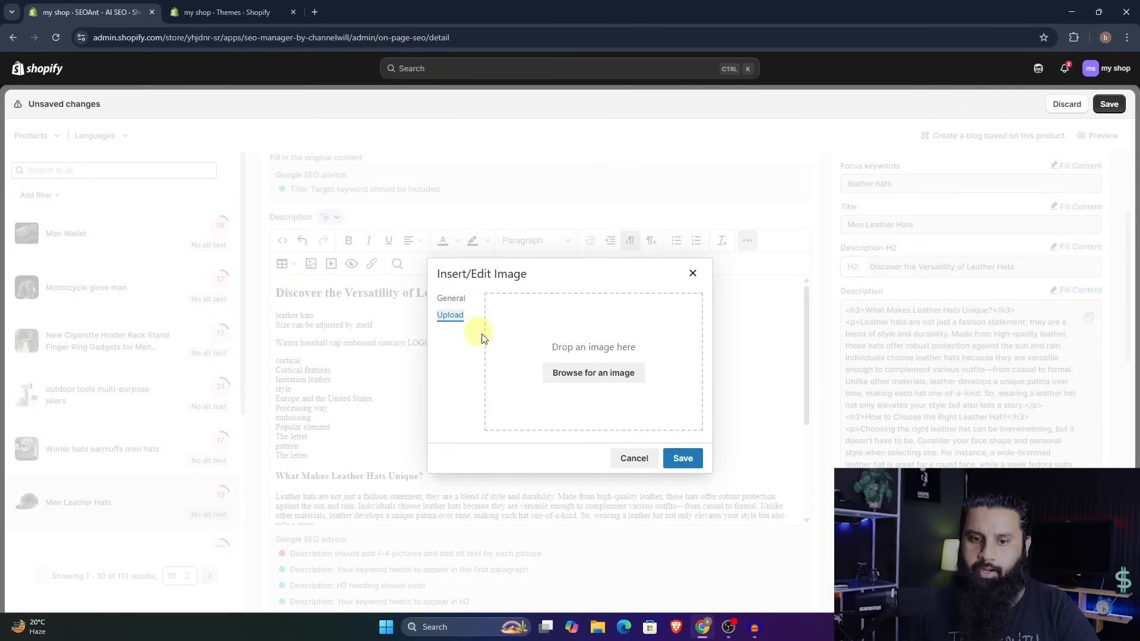
click(574, 374)
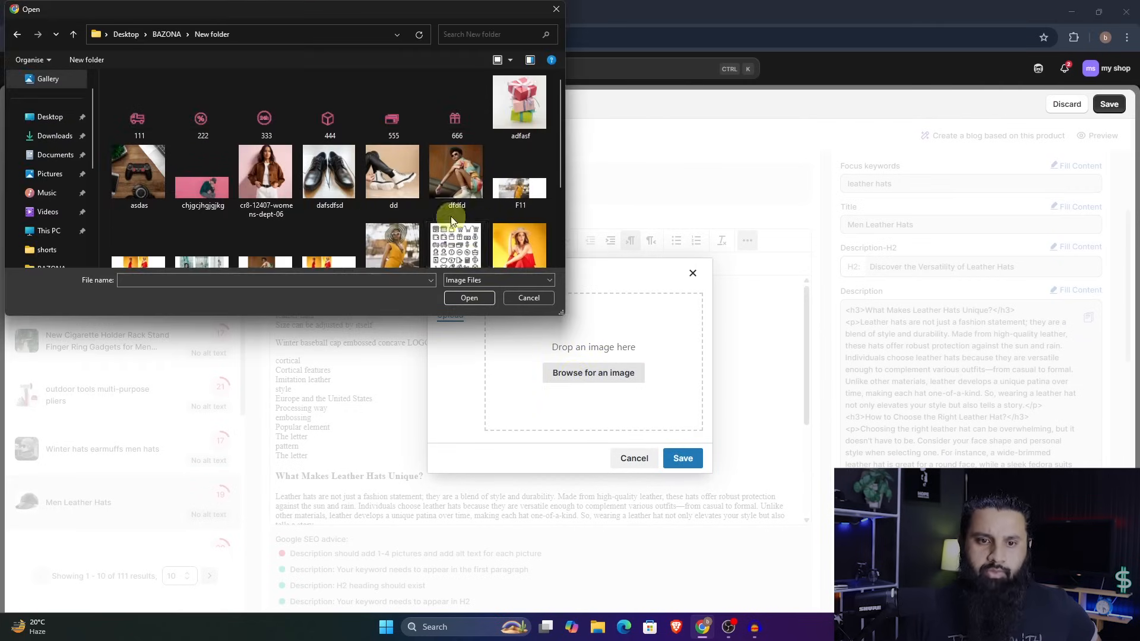
click(279, 191)
click(453, 302)
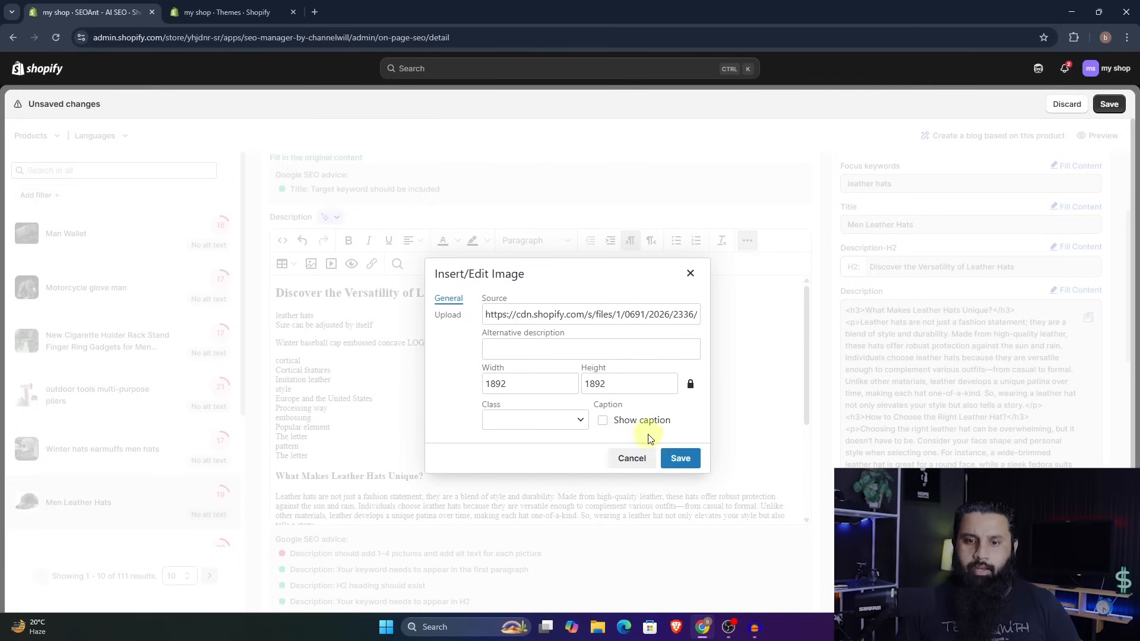
click(683, 459)
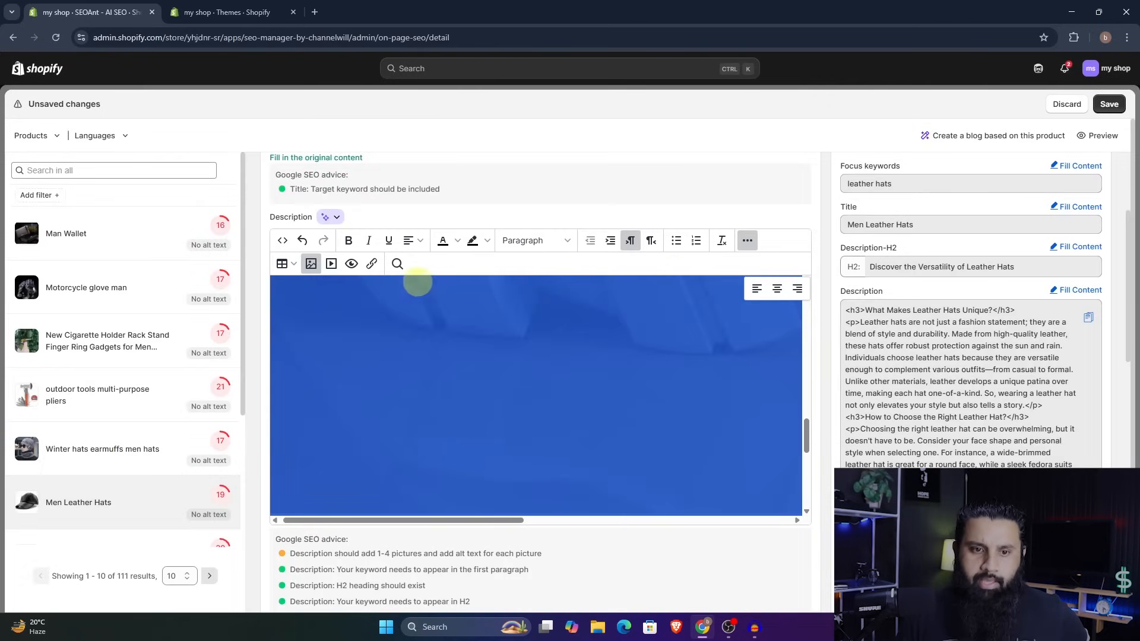
- Leave the media dialog without inserting anything and save the changes to Men Leather Hats
click(332, 264)
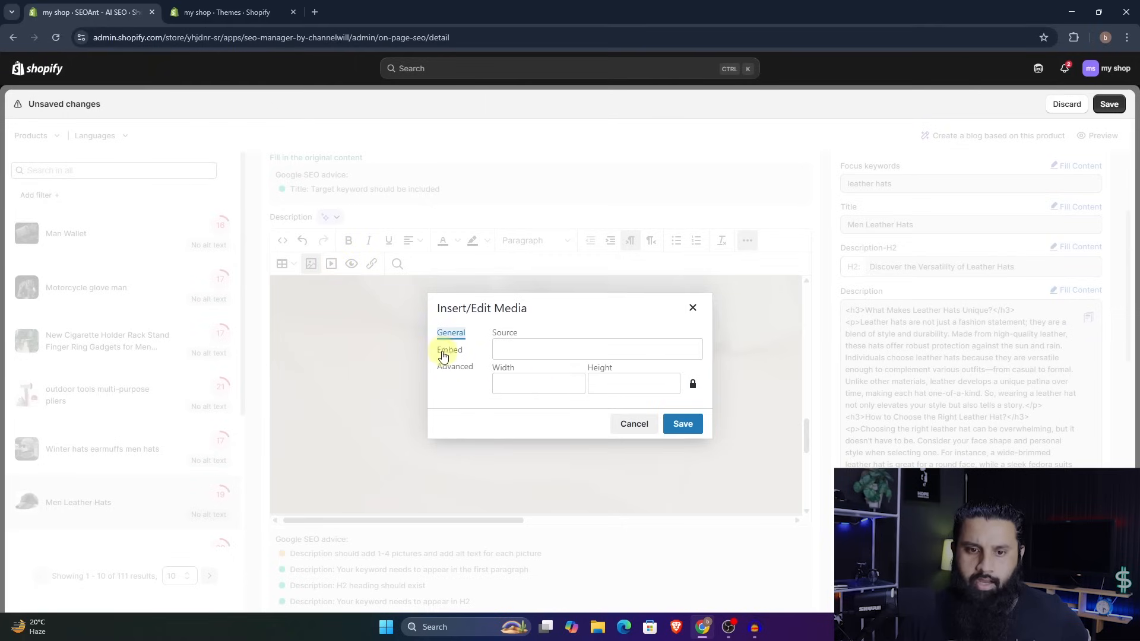
click(623, 380)
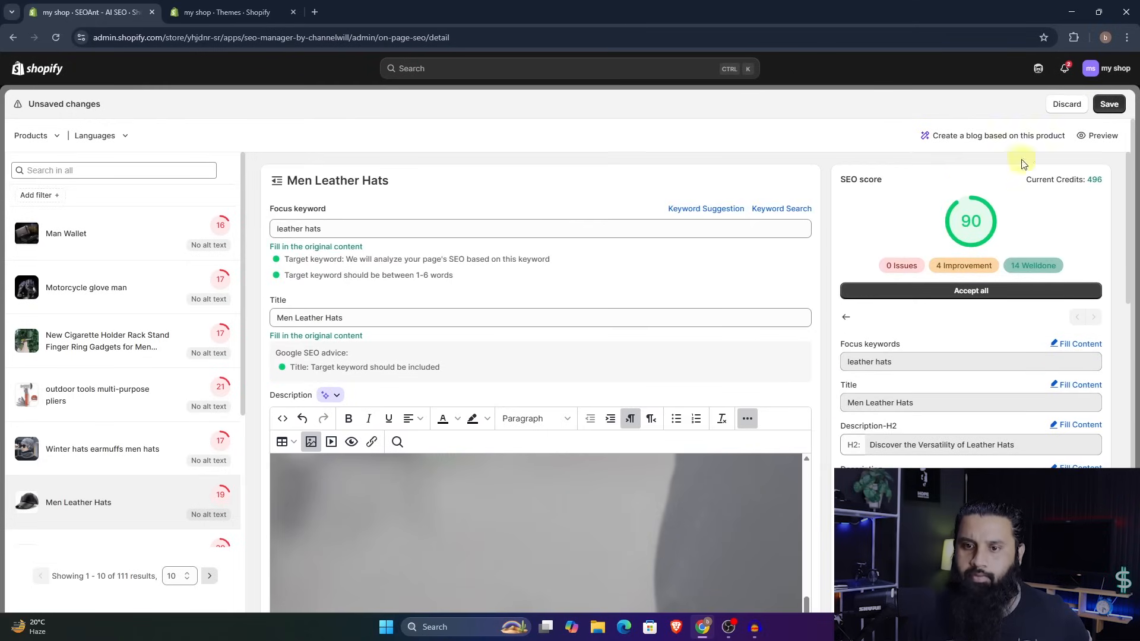
click(1109, 104)
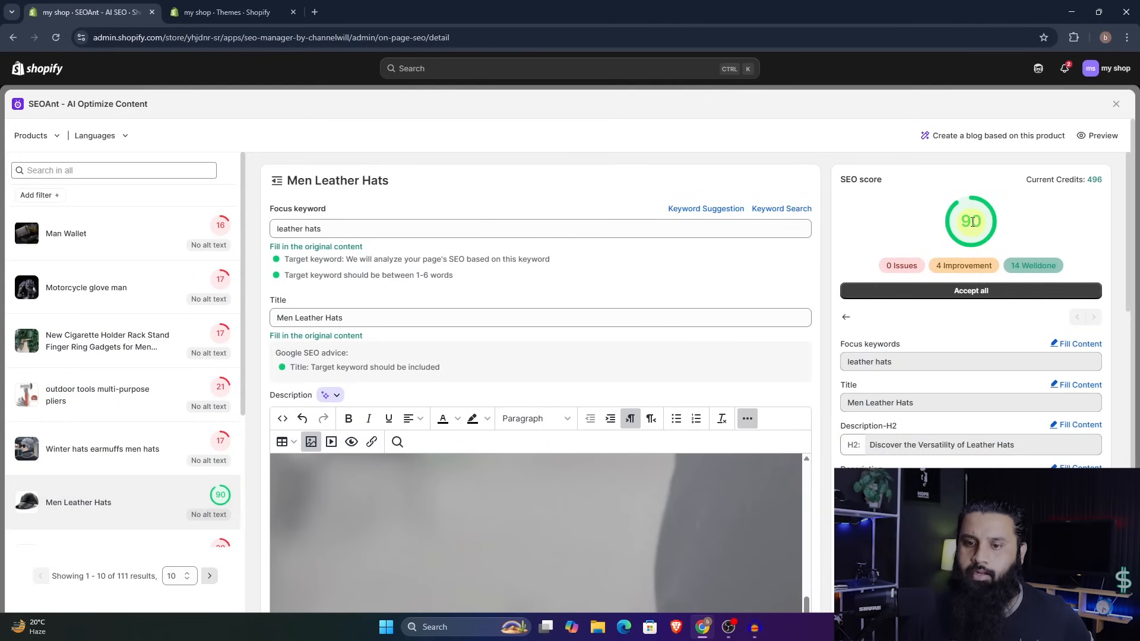
- Examine the saved product's remaining SEO advice for the description, meta title, meta description, URL and tags, plus the other products' scores
scroll(784, 319, down, 8)
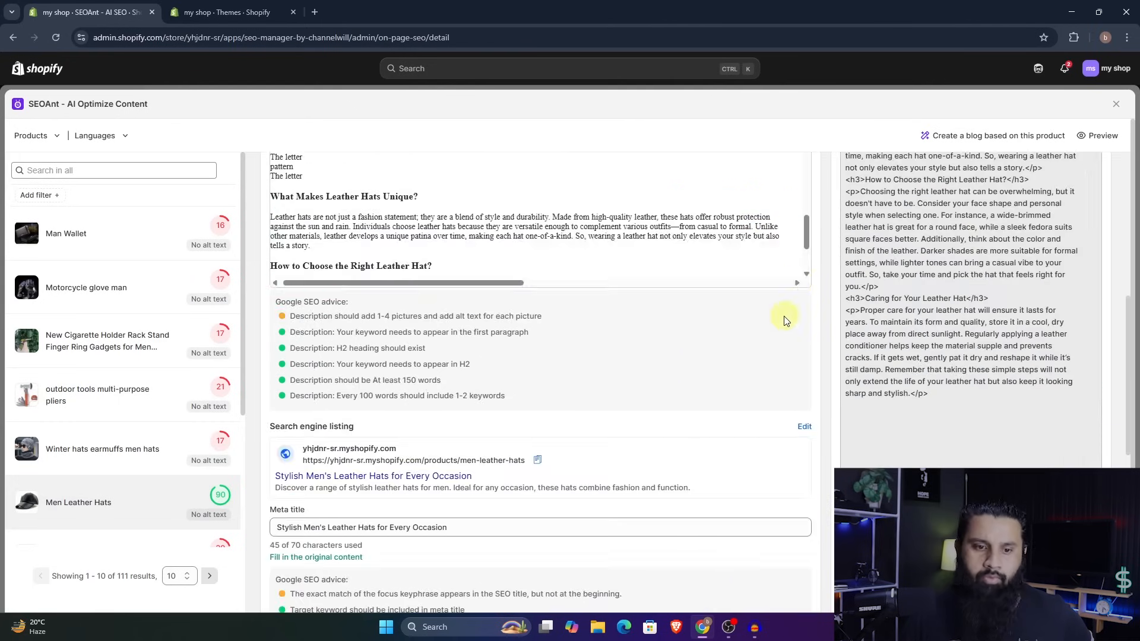
scroll(784, 321, down, 4)
scroll(783, 319, up, 6)
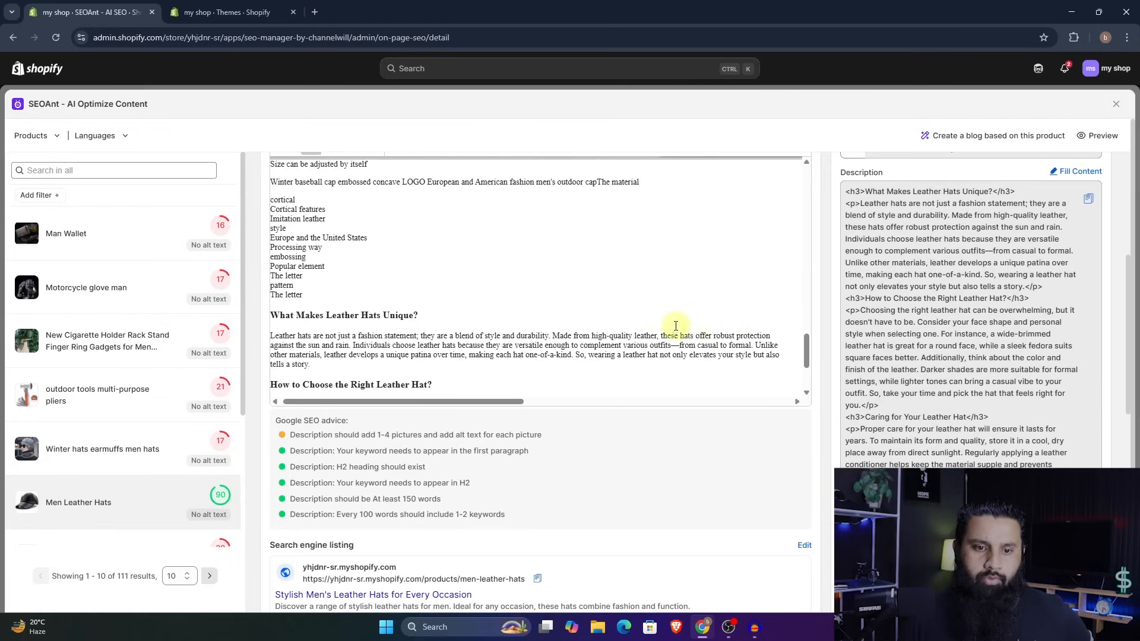
scroll(675, 331, down, 4)
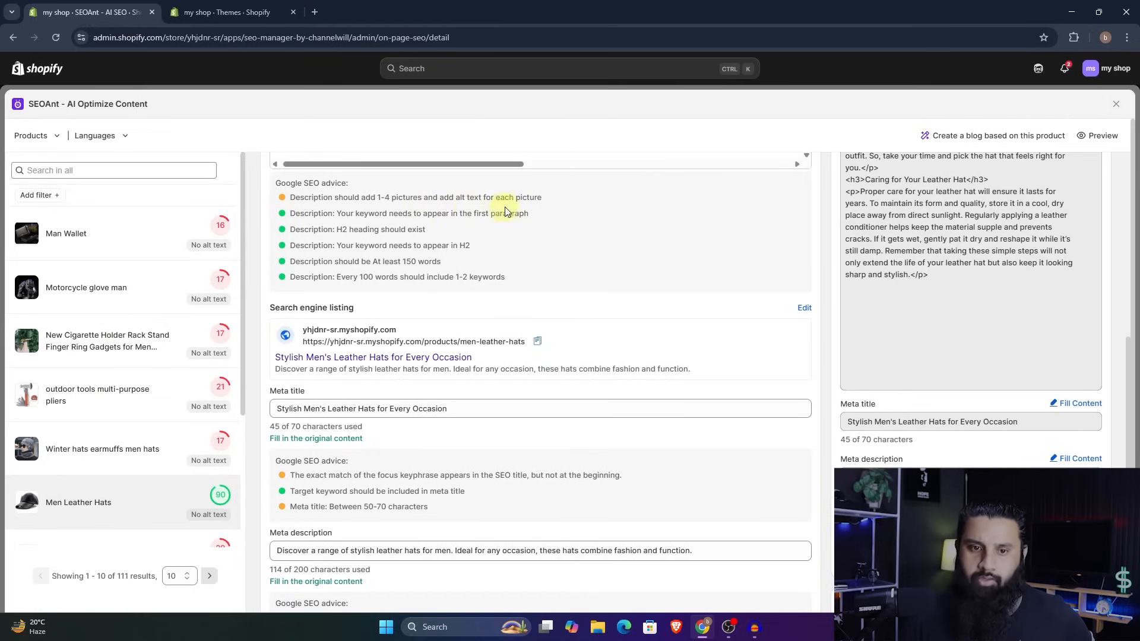
scroll(547, 294, down, 2)
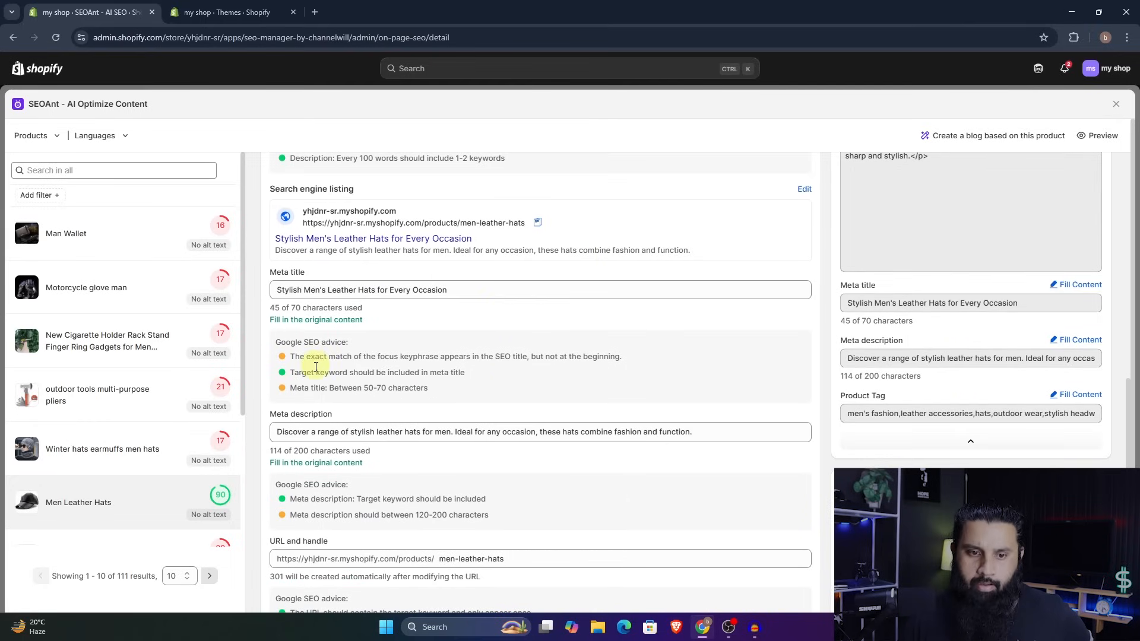
scroll(565, 427, down, 3)
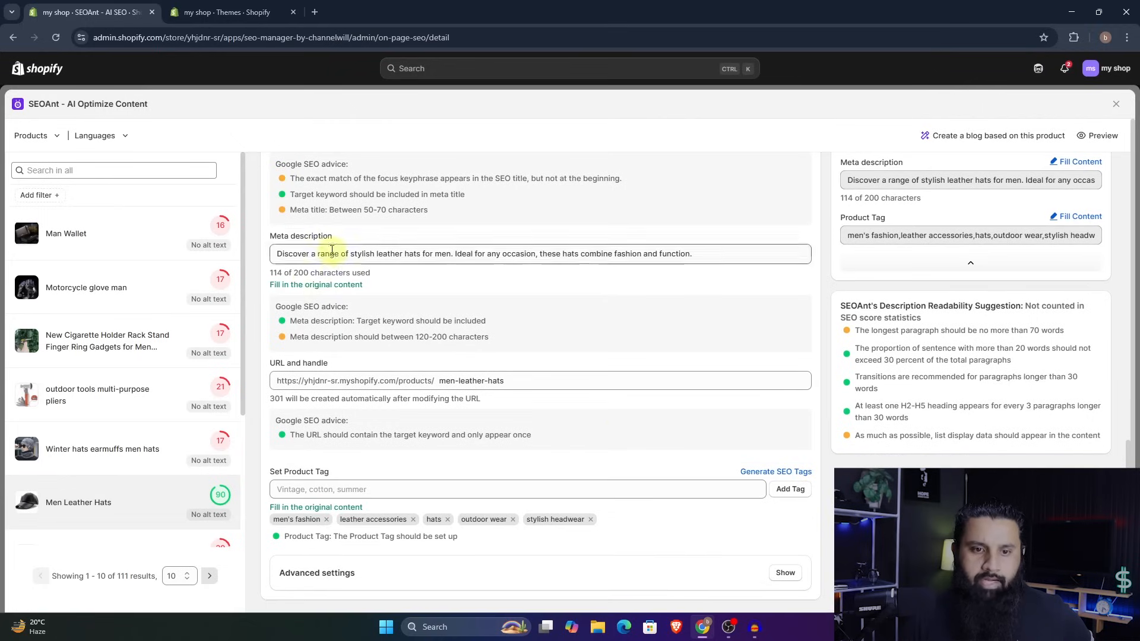
scroll(593, 364, down, 1)
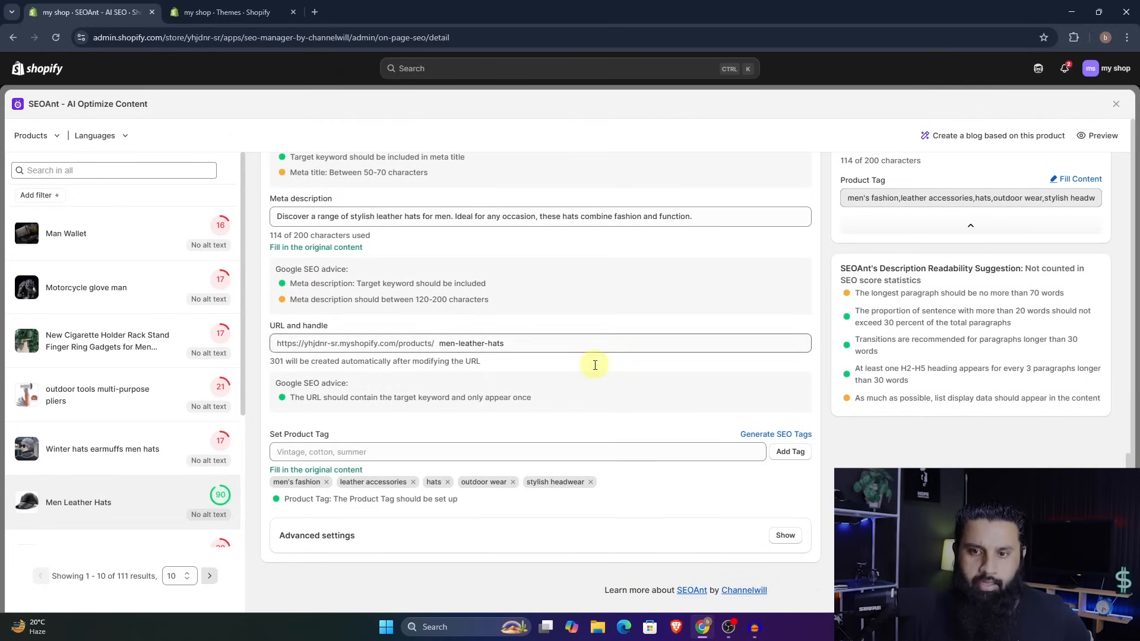
scroll(356, 283, up, 15)
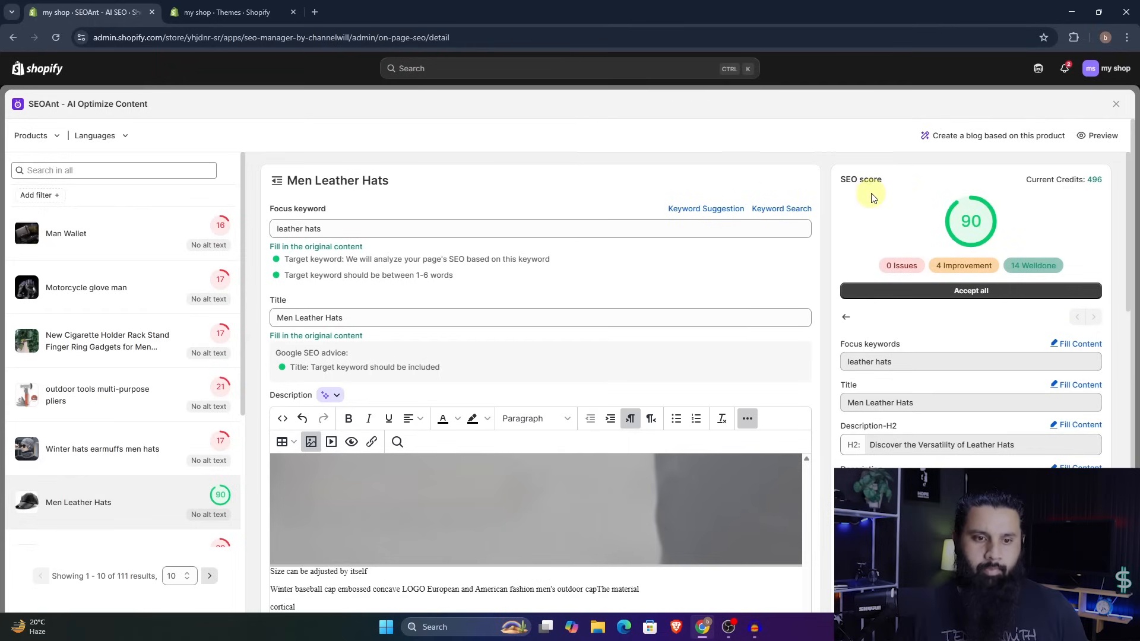
scroll(170, 261, down, 3)
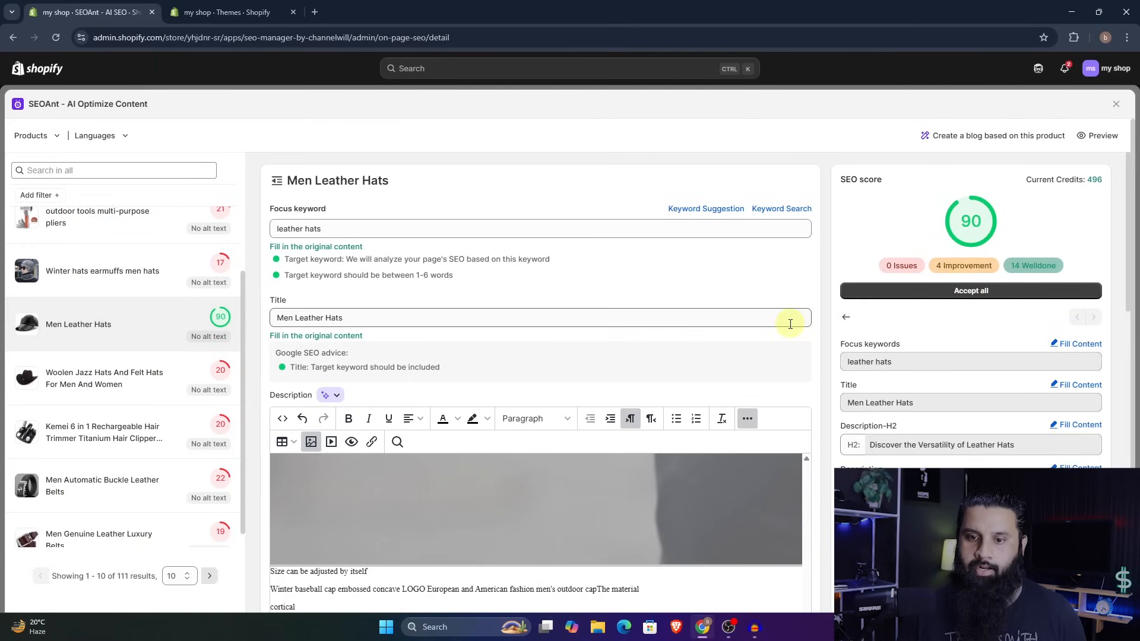
scroll(789, 327, down, 15)
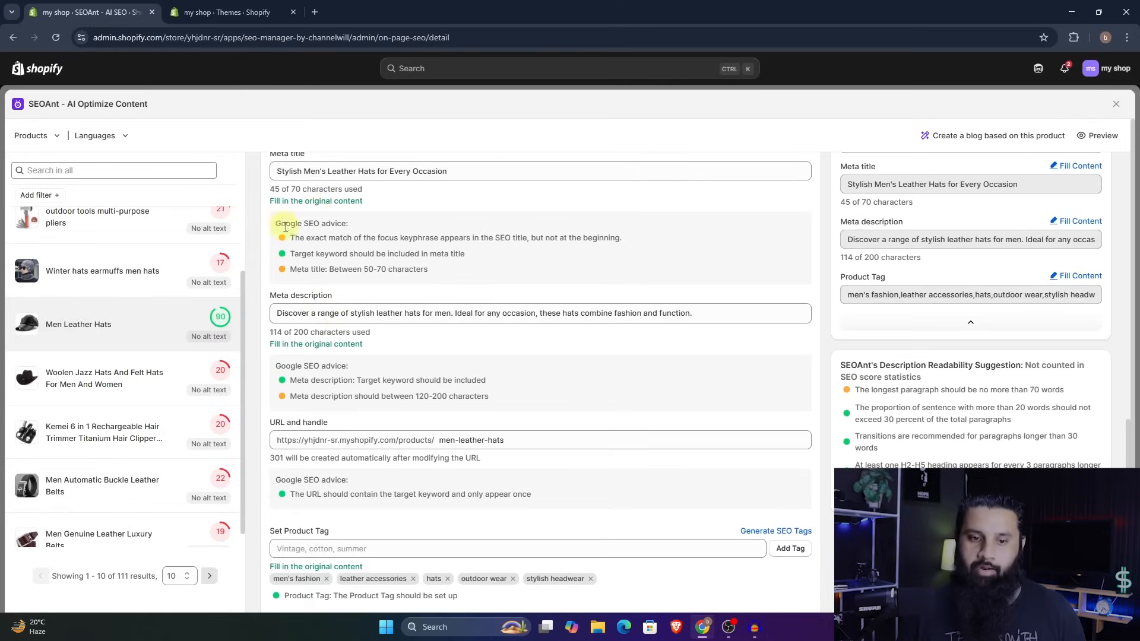
scroll(331, 330, down, 2)
scroll(715, 368, up, 2)
scroll(716, 368, up, 10)
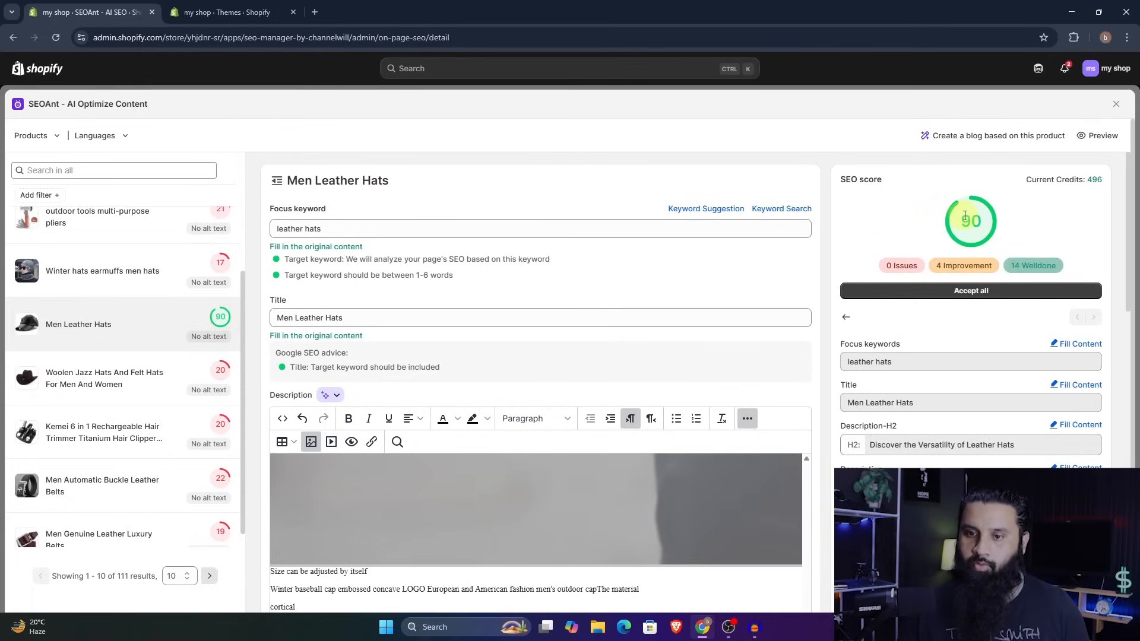
- Close the product editor and check Men Leather Hats' focus keyword and SEO score in the scanned products list
click(1115, 106)
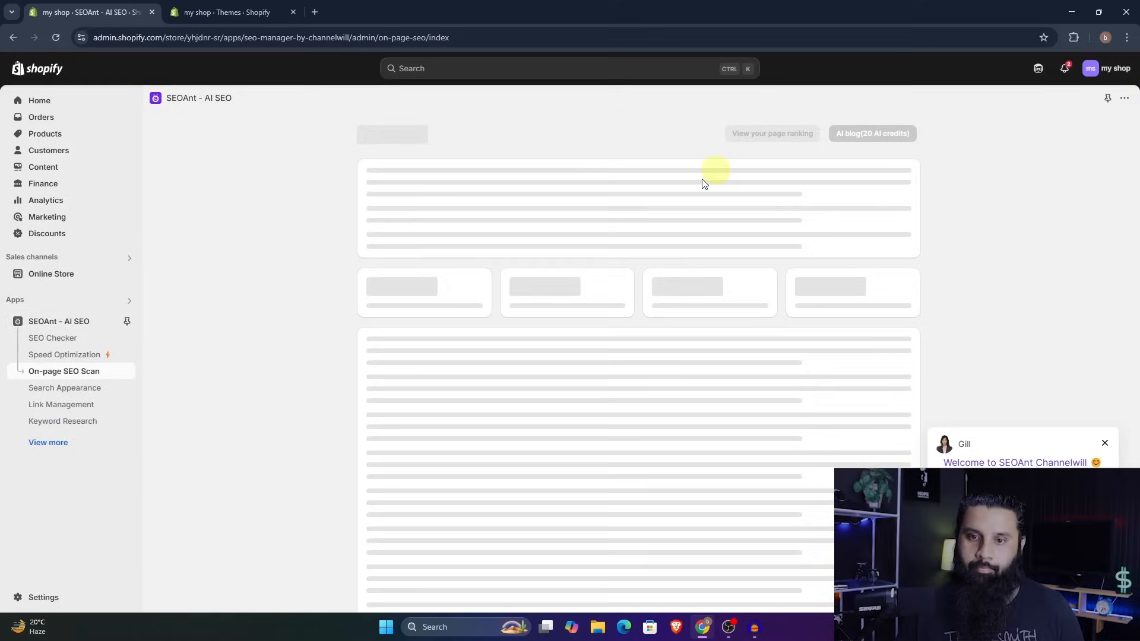
scroll(829, 453, down, 3)
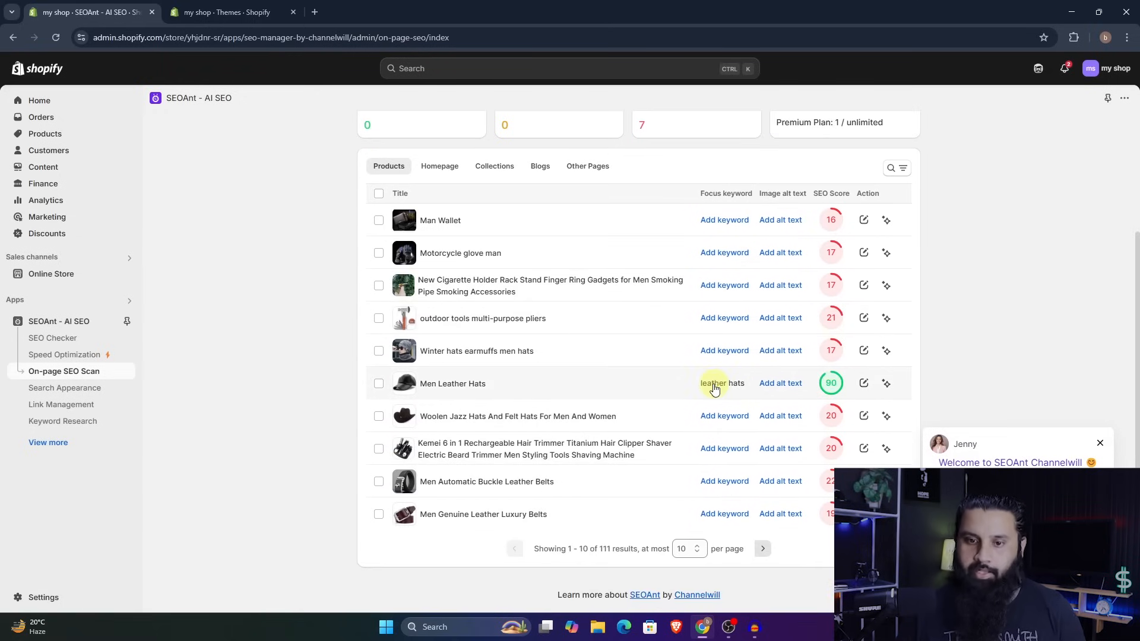
- Review the on-page SEO scan overview and product scores, plus the image optimization statistics, settings and history
scroll(716, 388, up, 2)
scroll(804, 345, down, 1)
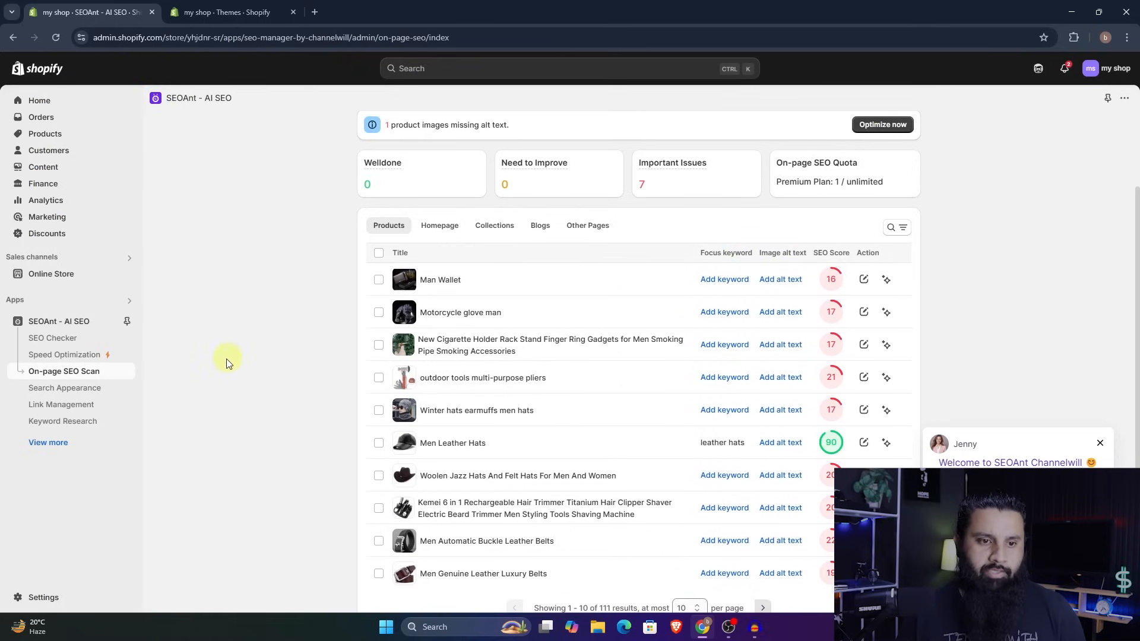
click(115, 356)
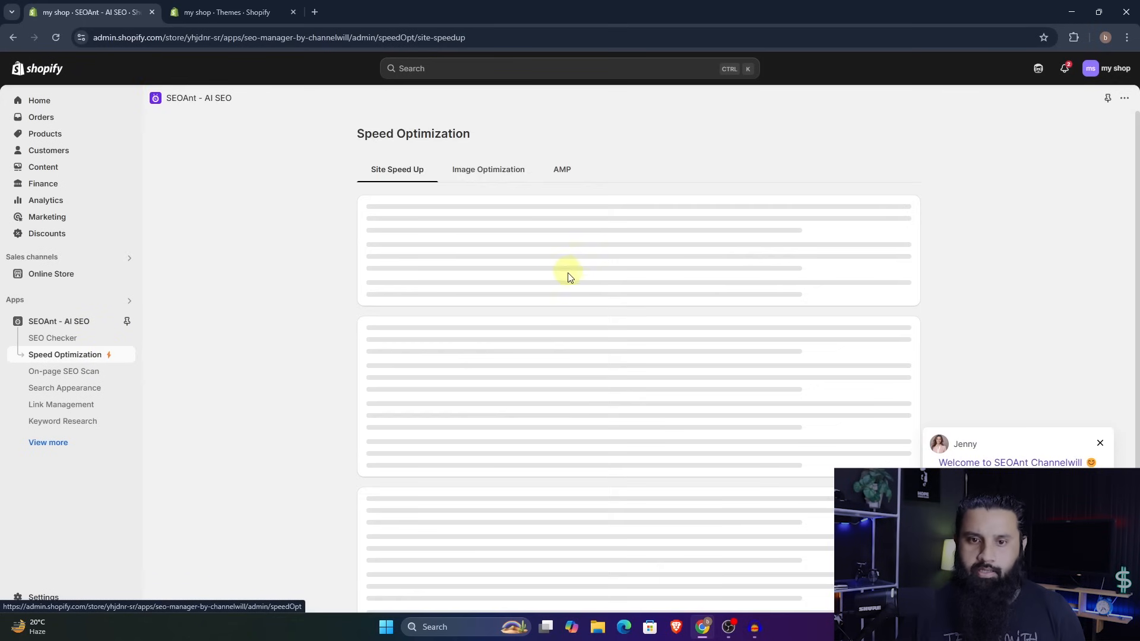
click(516, 185)
scroll(717, 386, down, 5)
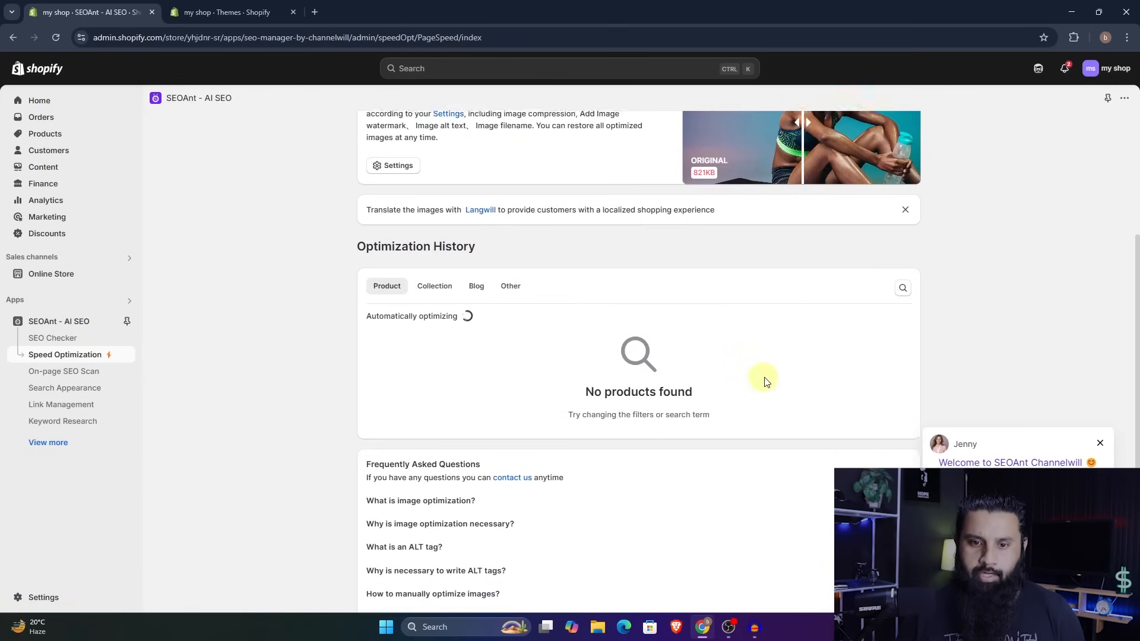
scroll(653, 362, up, 4)
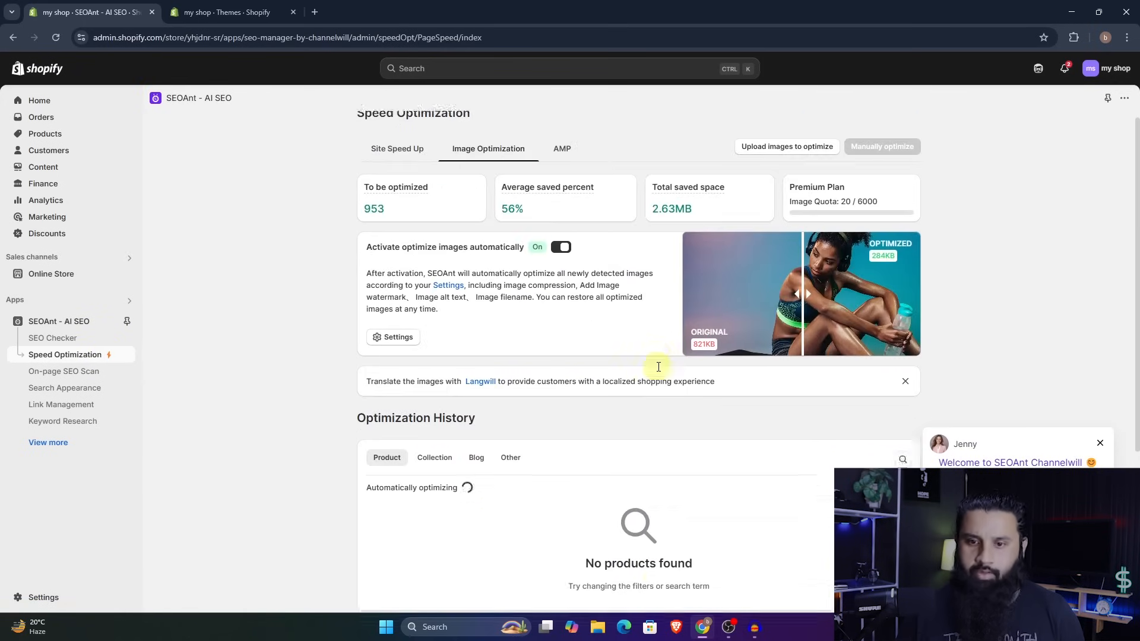
scroll(659, 367, down, 3)
scroll(603, 382, up, 4)
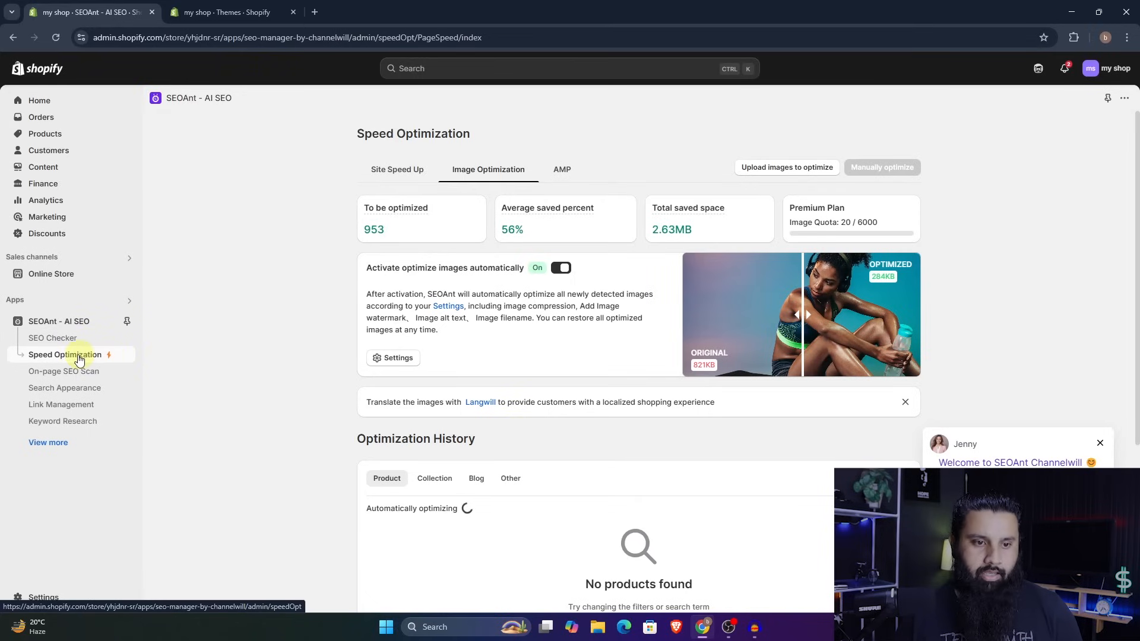
- Turn on automatic meta title and description generation for products, collections and blogs in Search Appearance
click(113, 389)
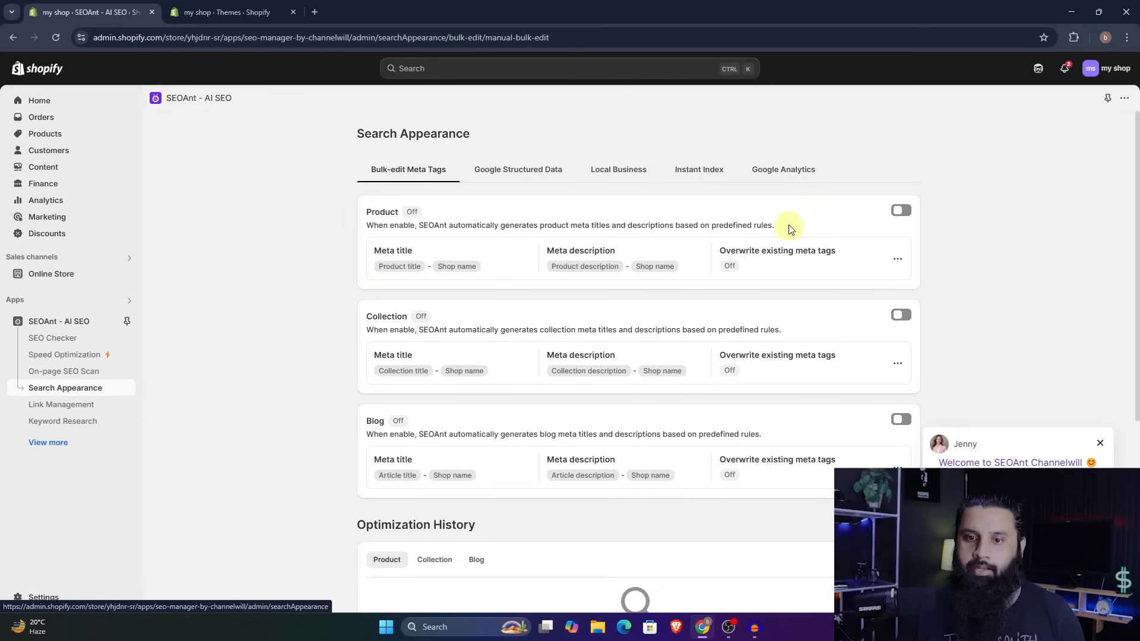
click(902, 315)
click(901, 420)
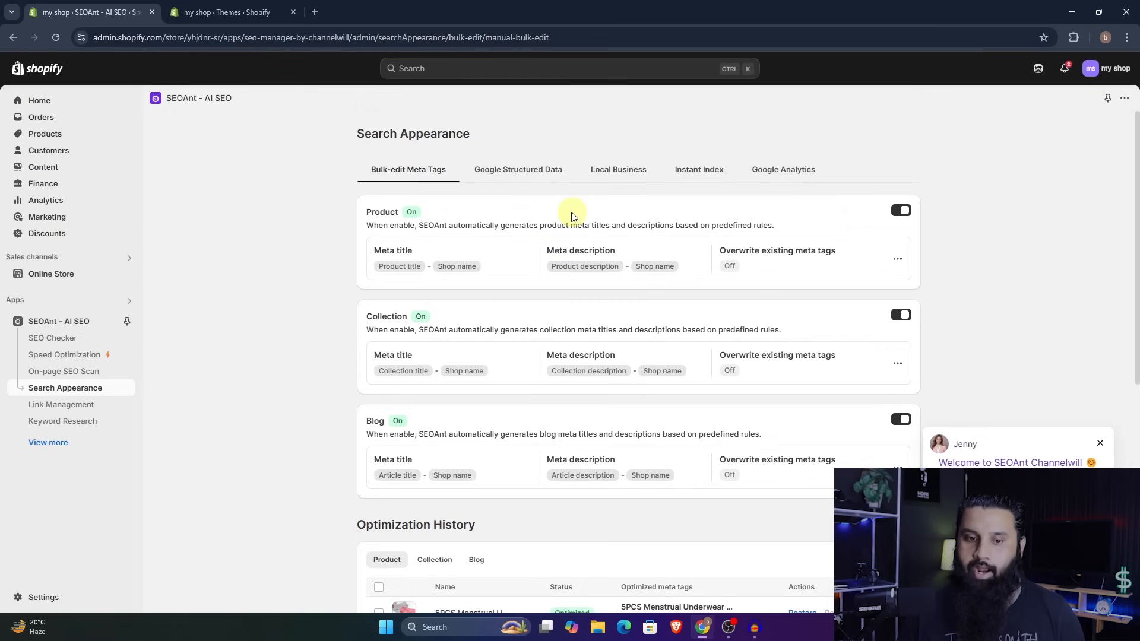
- Examine the meta tag optimization history for products and compare original with optimized meta tags
scroll(598, 299, down, 3)
scroll(588, 297, up, 3)
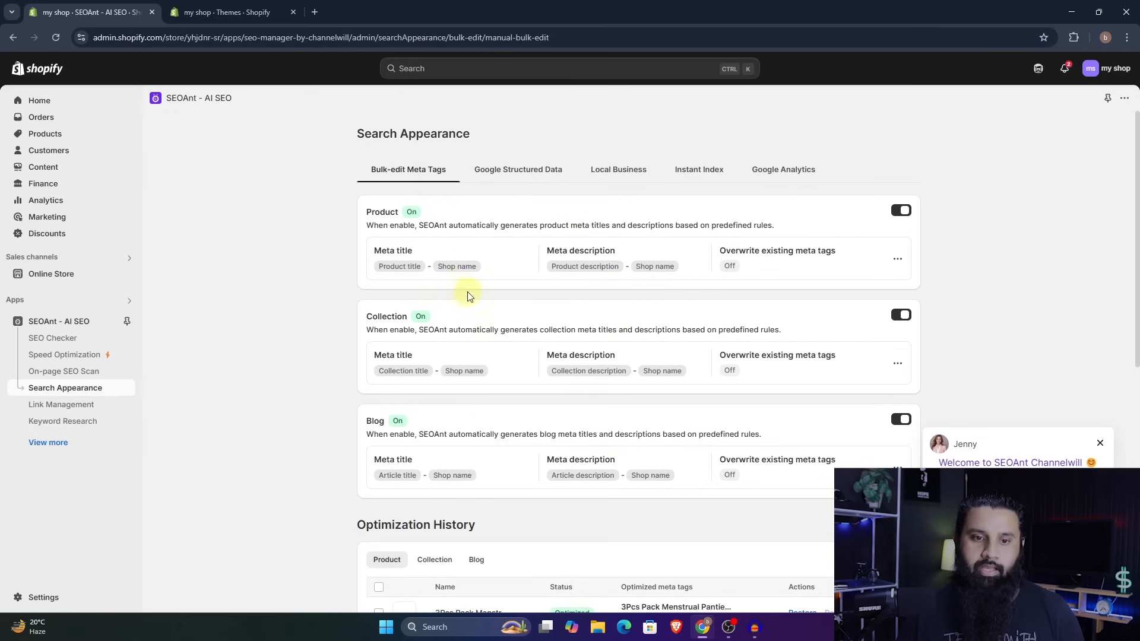
scroll(540, 374, down, 3)
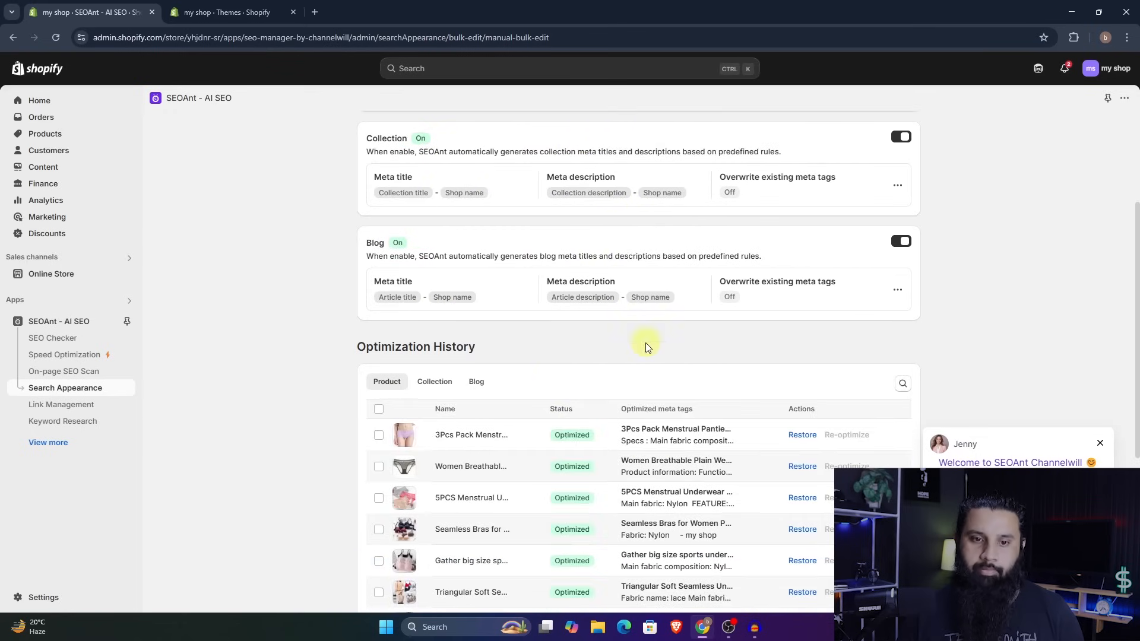
scroll(646, 343, down, 4)
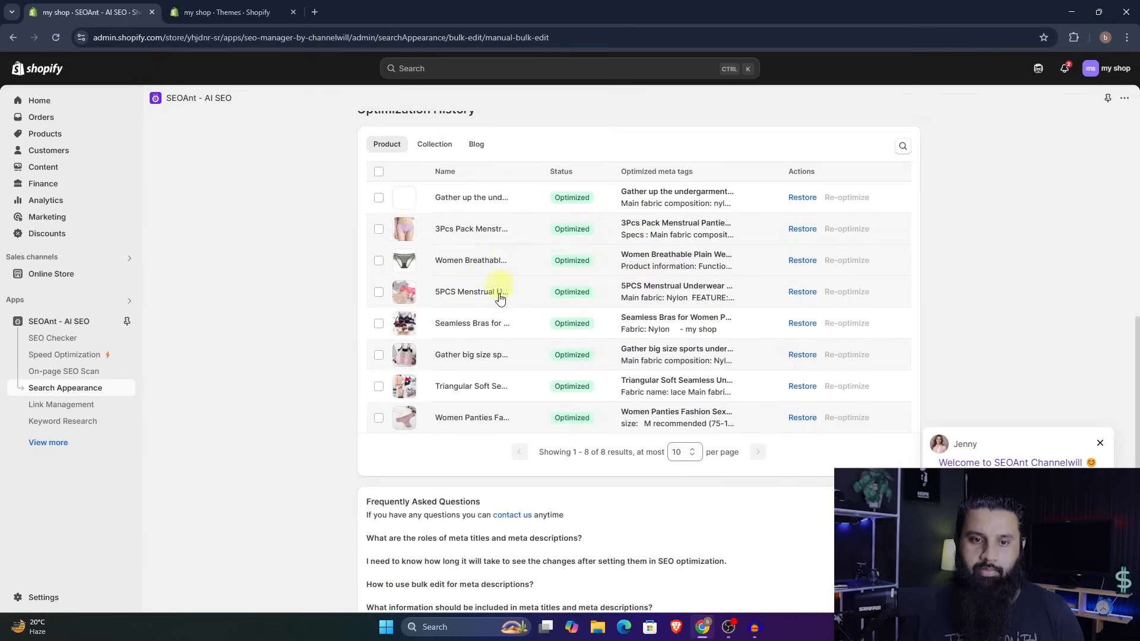
scroll(611, 357, up, 6)
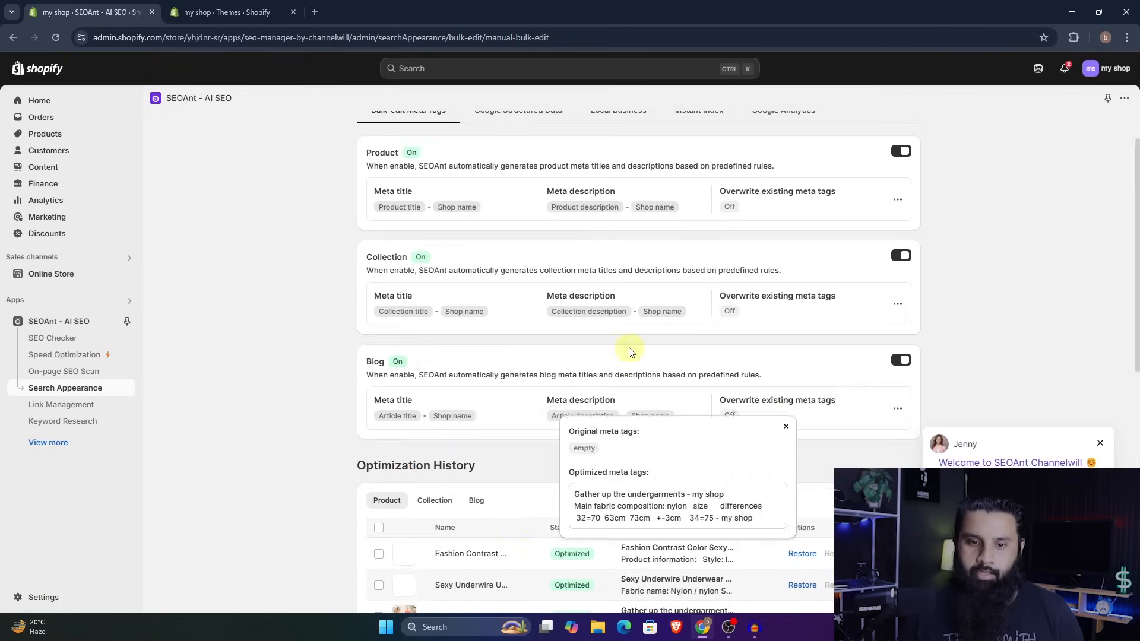
scroll(528, 452, down, 3)
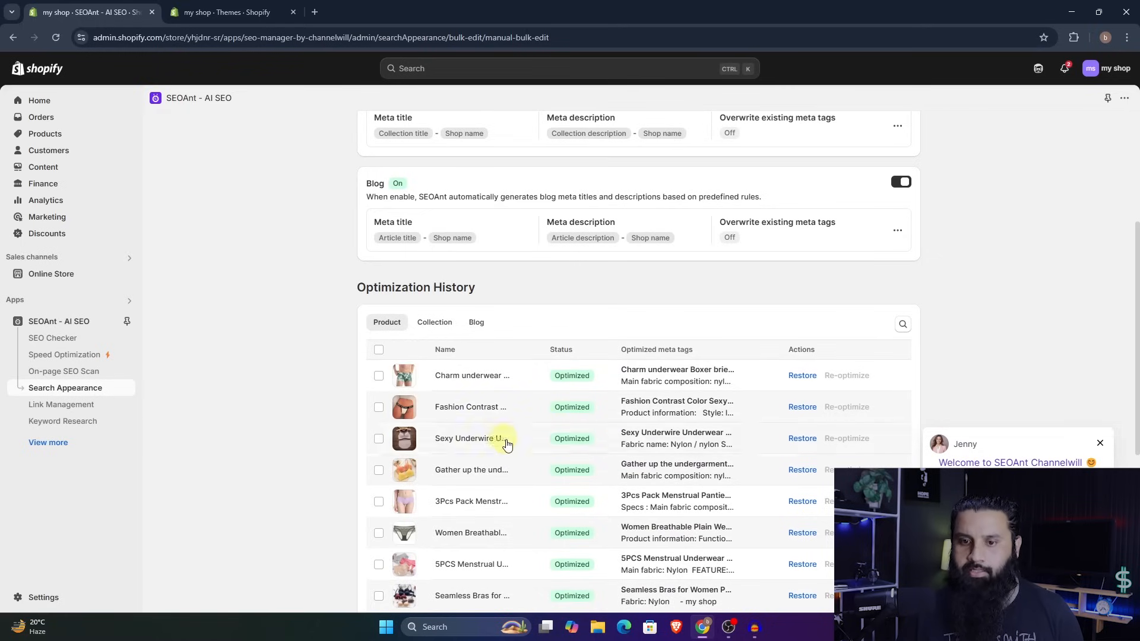
scroll(557, 296, up, 4)
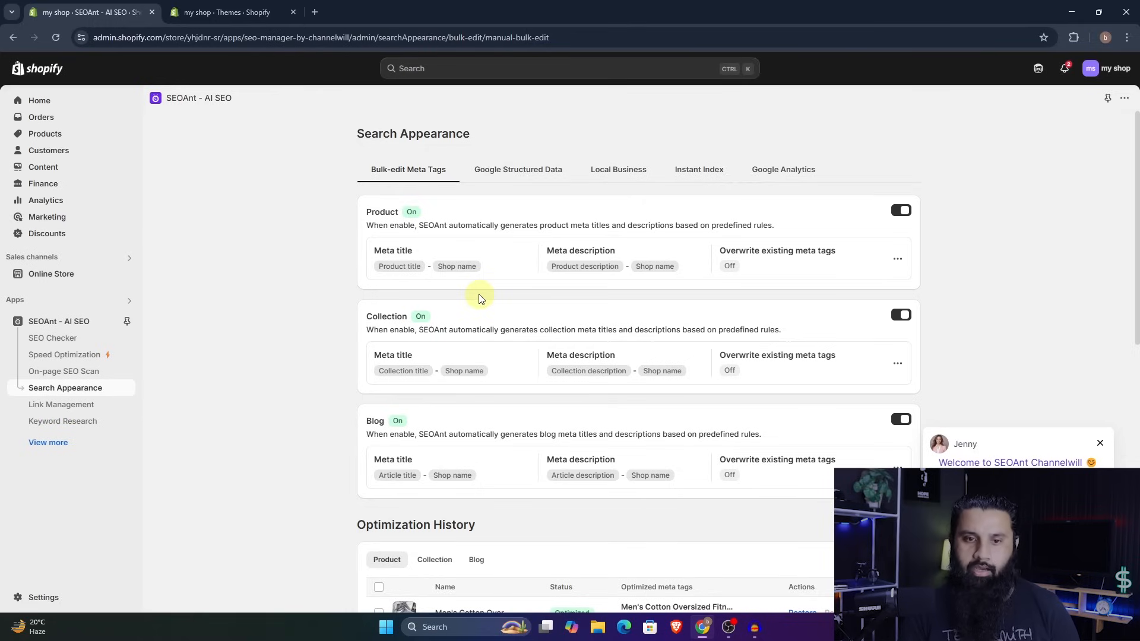
- Enable Google Structured Data for Breadcrumb, Site search box, Product, Article, Collection and Blog
click(525, 174)
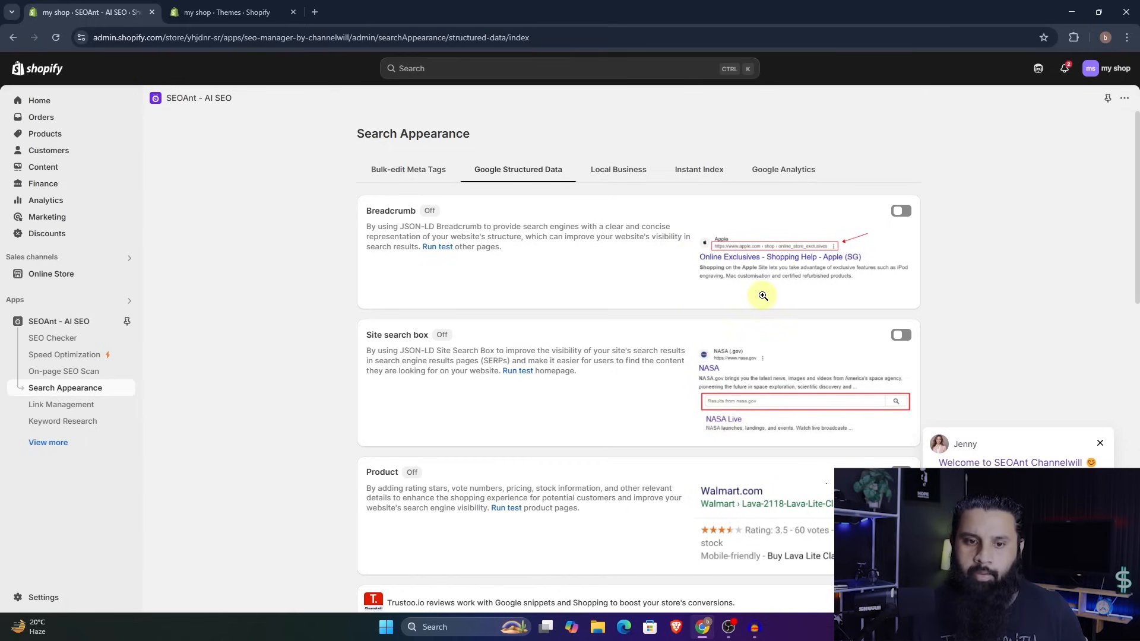
scroll(763, 296, down, 8)
scroll(799, 387, down, 3)
scroll(796, 368, up, 8)
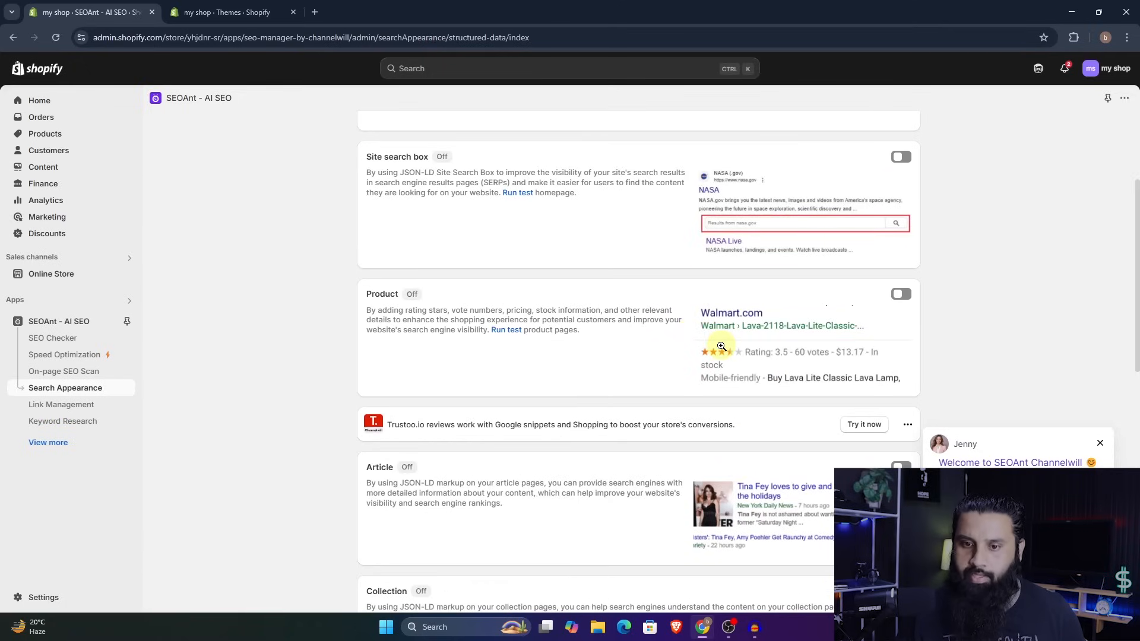
scroll(721, 346, up, 3)
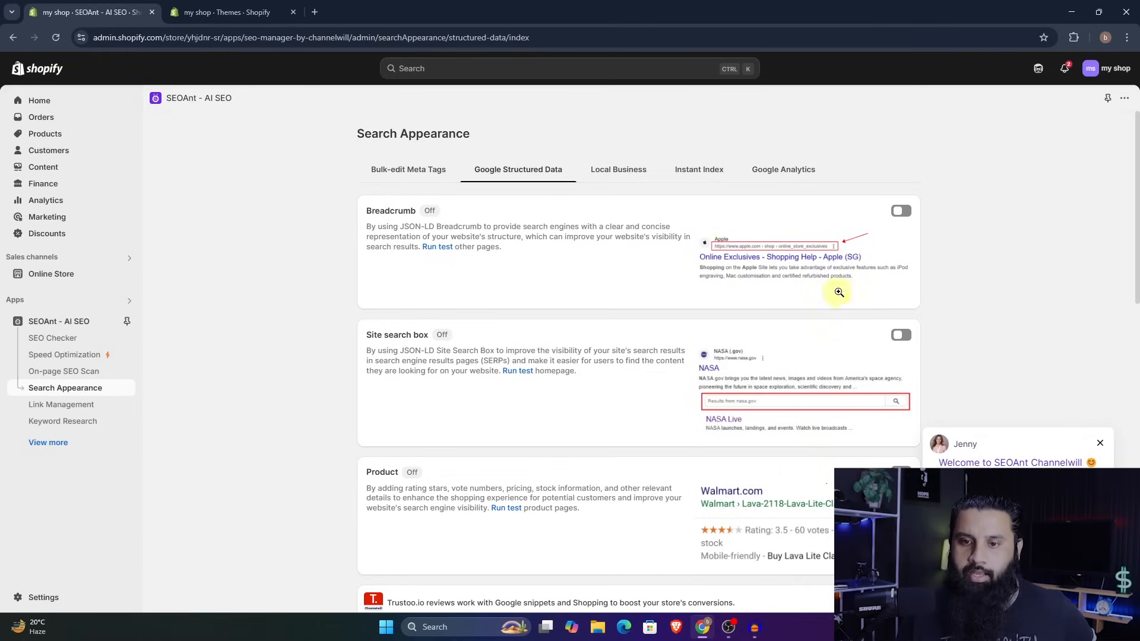
click(901, 210)
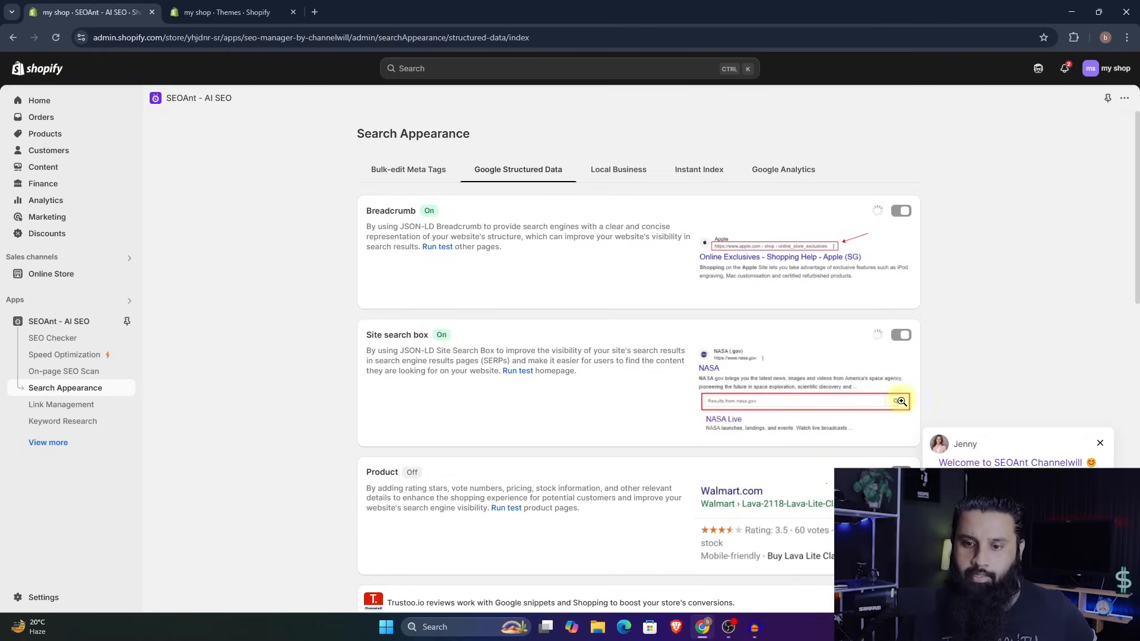
scroll(884, 416, down, 5)
click(900, 349)
click(901, 472)
click(900, 538)
- Enable the Organization structured data and look over its profile fields and the related FAQ
scroll(901, 539, down, 5)
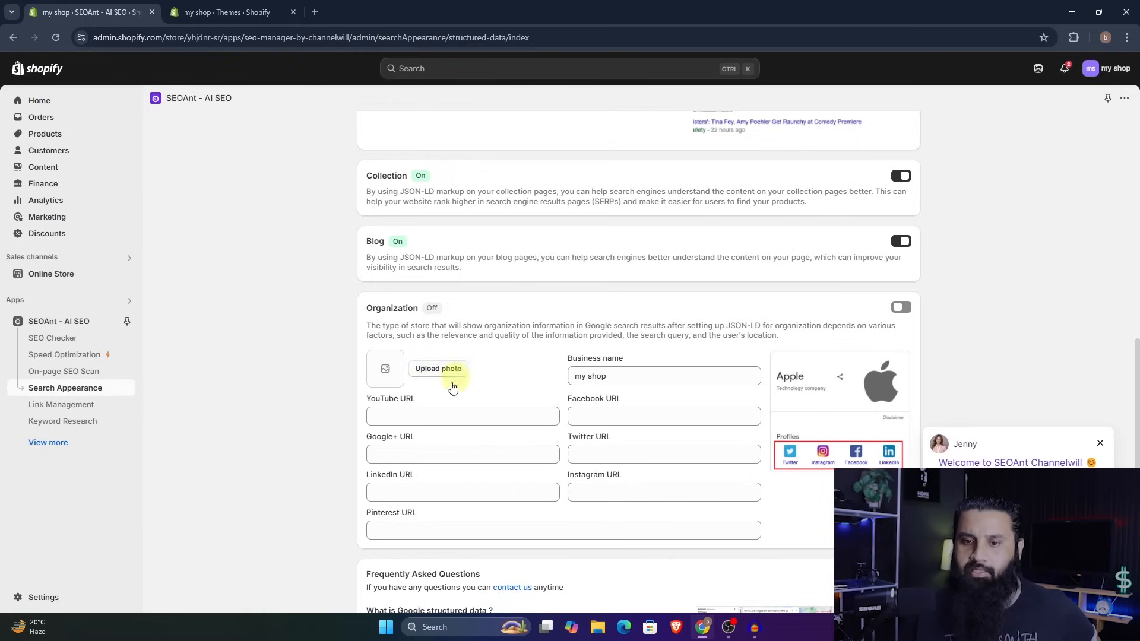
click(900, 307)
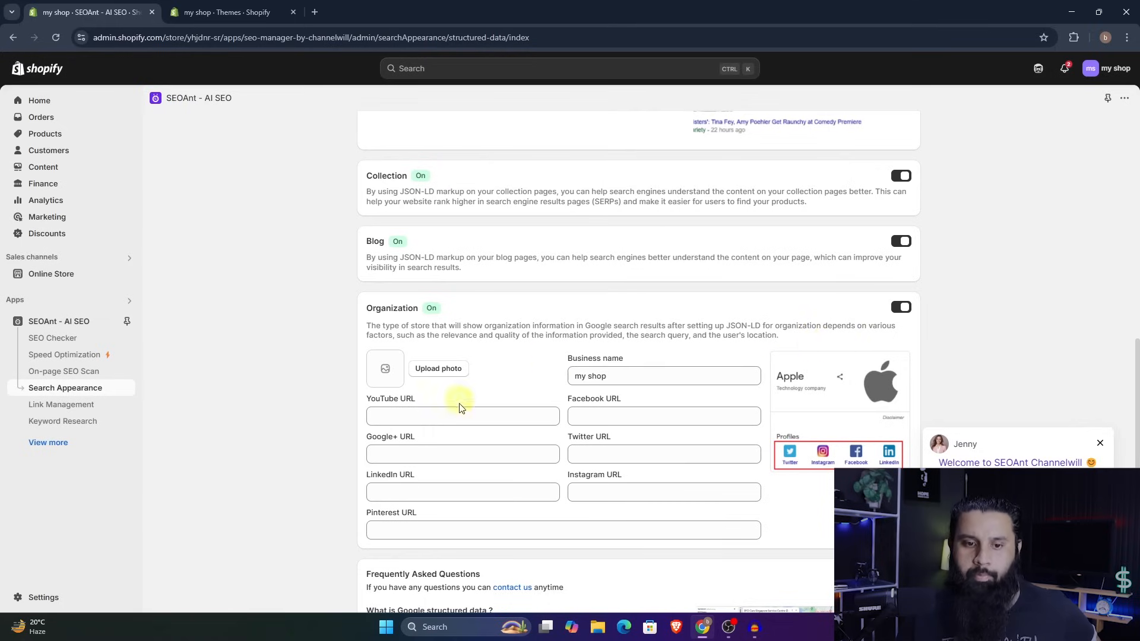
scroll(533, 451, down, 2)
scroll(765, 447, down, 2)
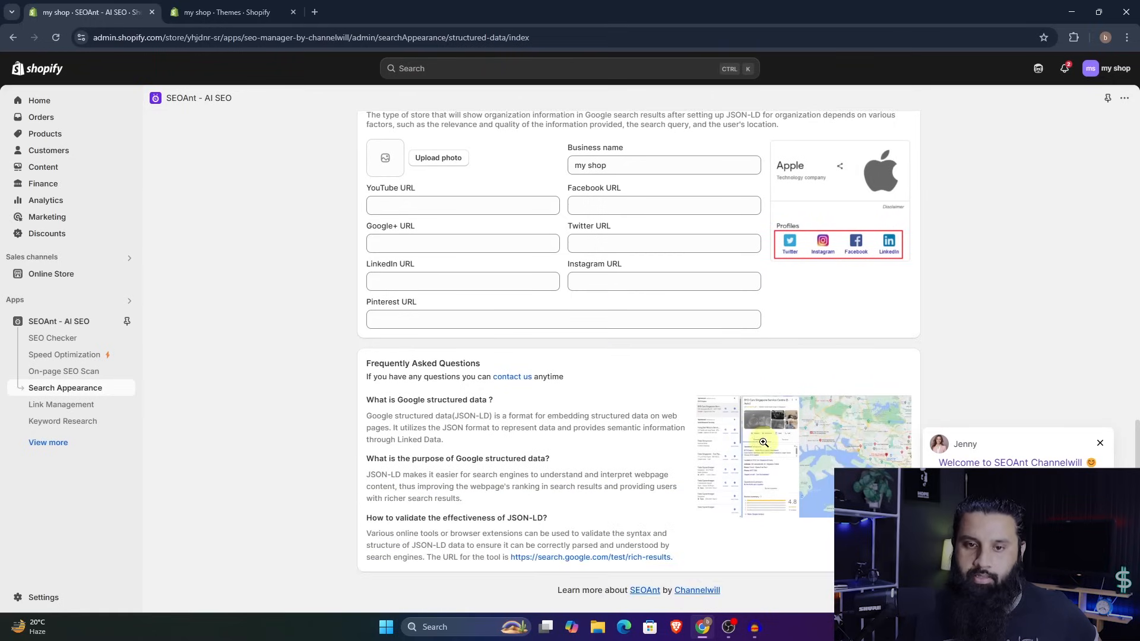
- Enable the Local Business markup for the shop in Search Appearance
scroll(763, 443, up, 15)
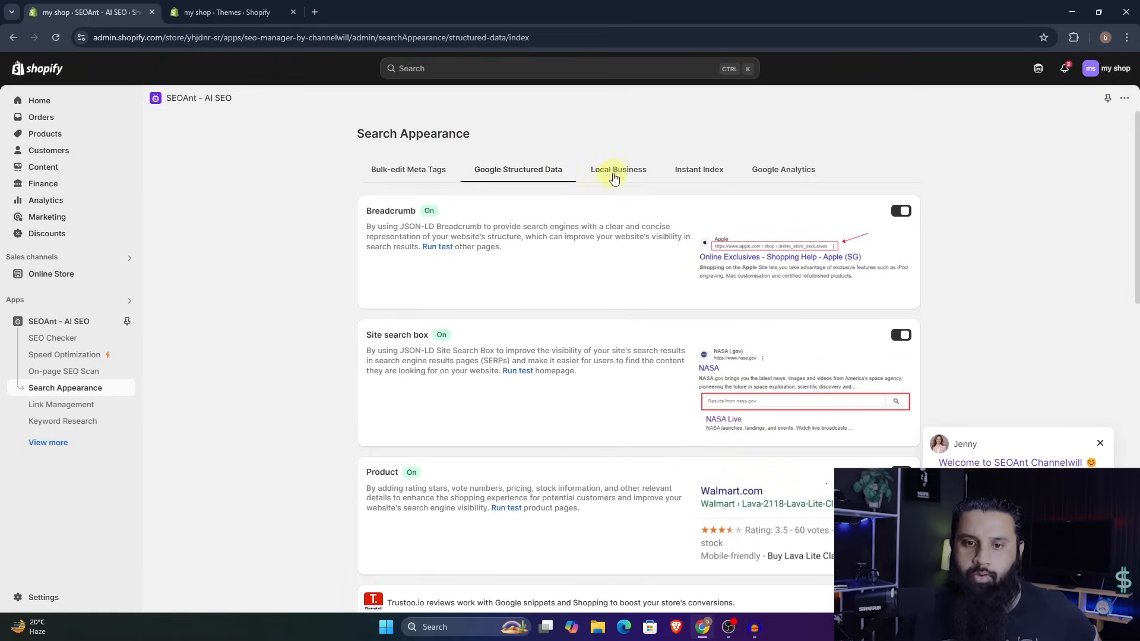
click(615, 175)
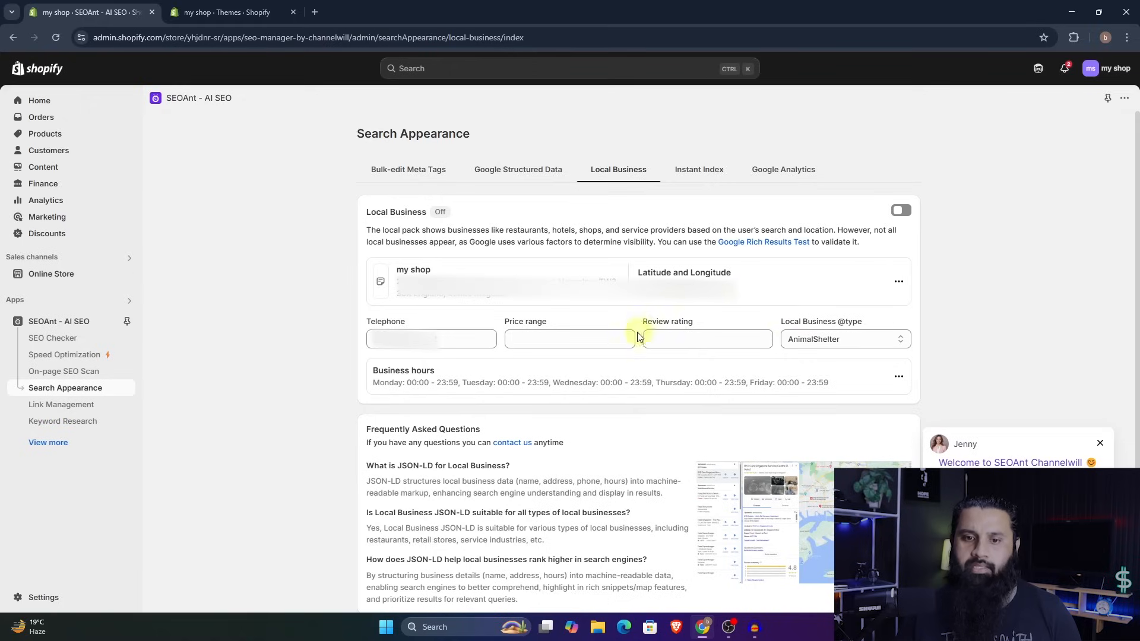
click(901, 210)
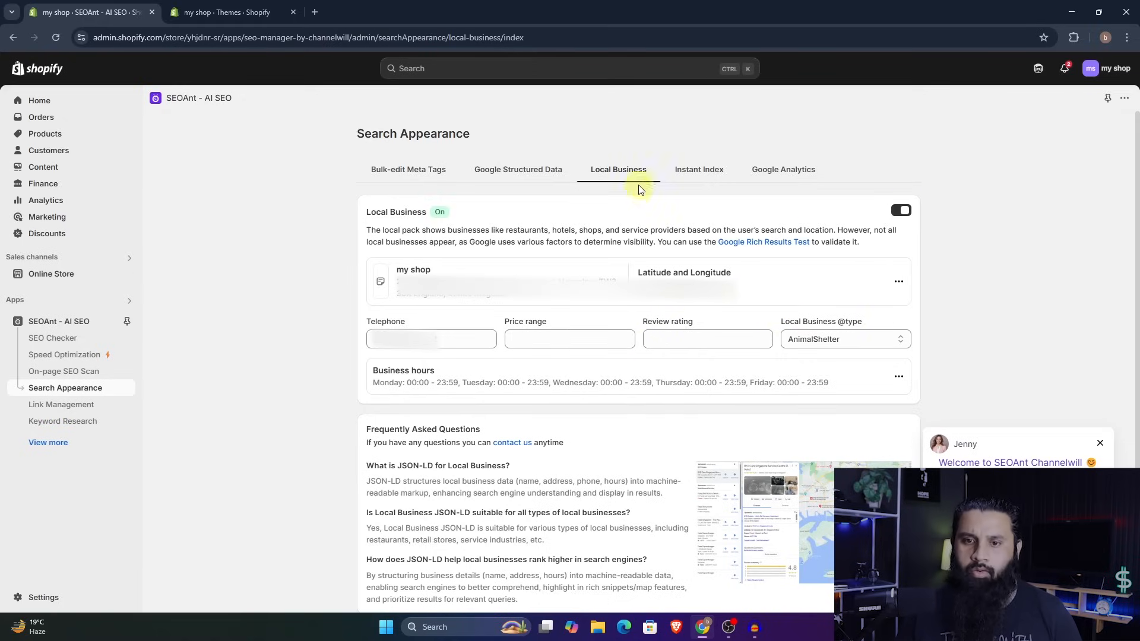
- Examine the Google Analytics section's Search Console connection option, website performance chart and data analysis table
click(772, 173)
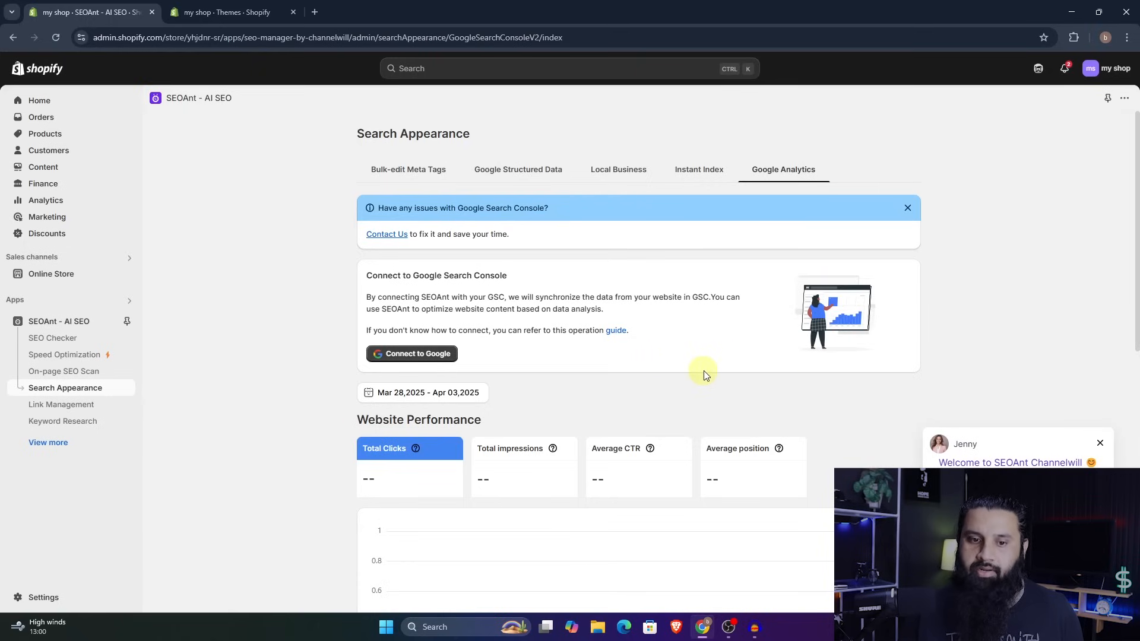
scroll(720, 371, down, 5)
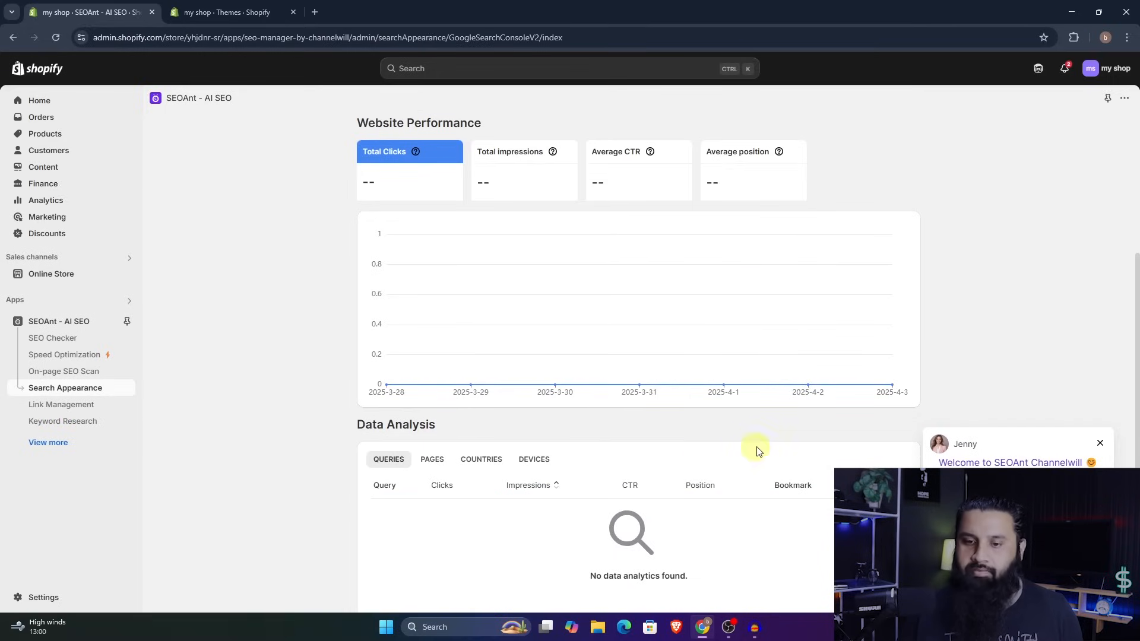
scroll(773, 440, down, 4)
scroll(774, 427, up, 6)
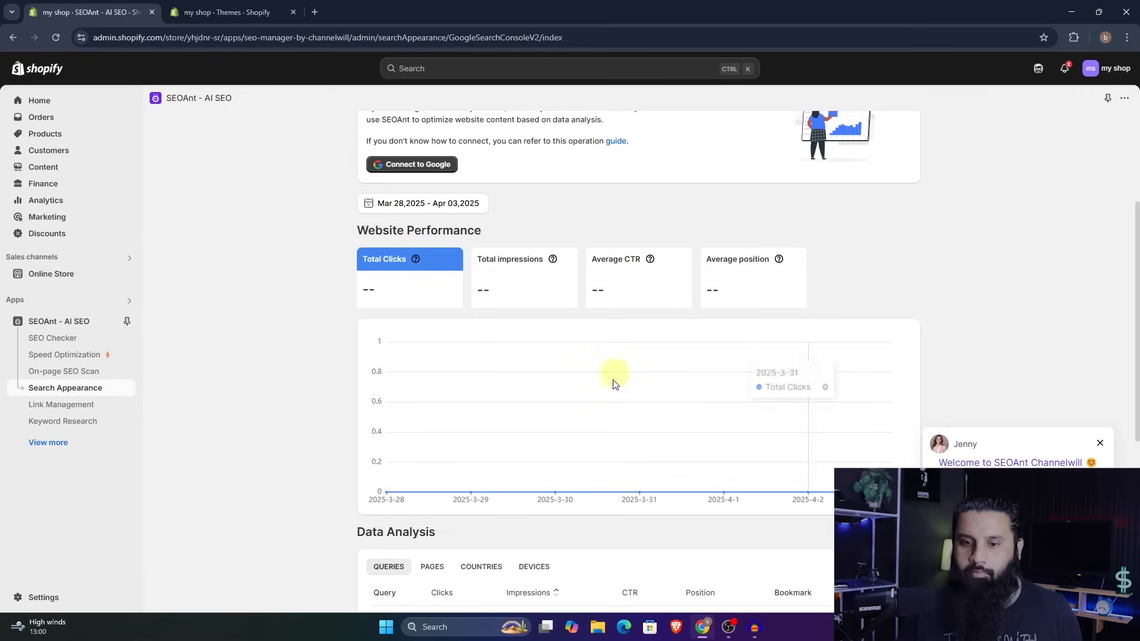
scroll(693, 431, up, 3)
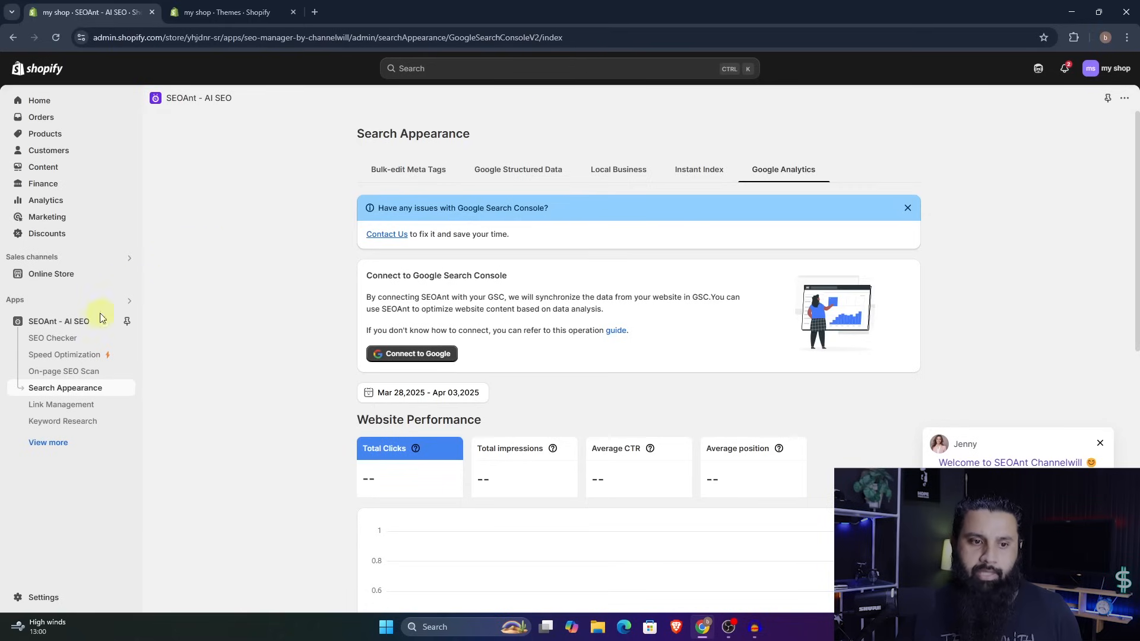
- Turn on Auto fix broken links in Link Management, then view the Create a Redirect form and close it without saving
click(70, 405)
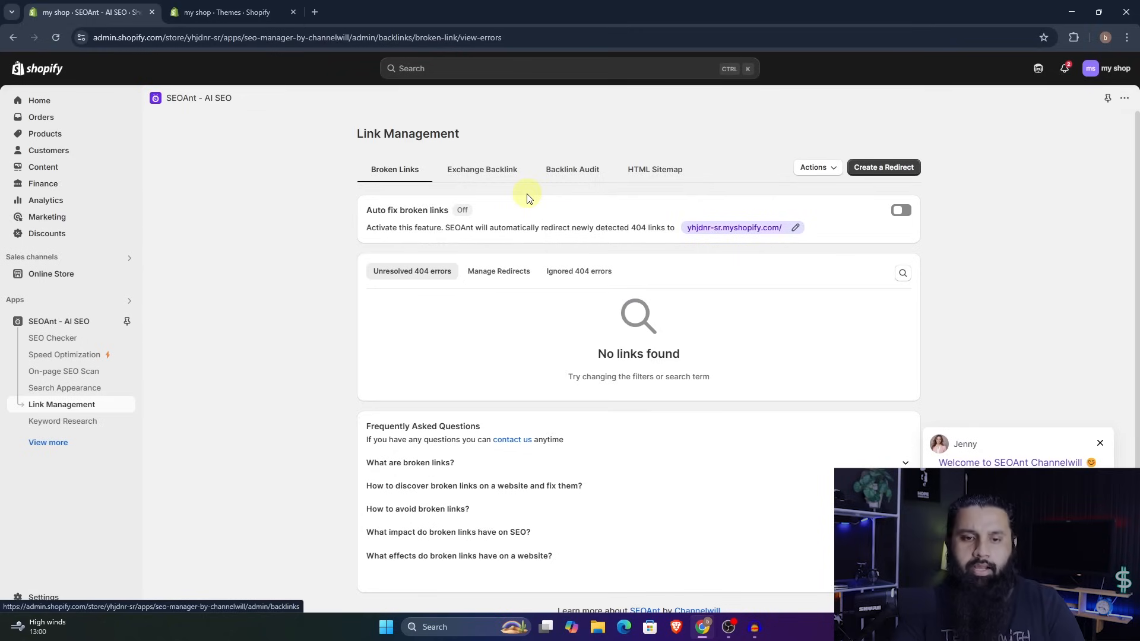
click(899, 210)
click(876, 171)
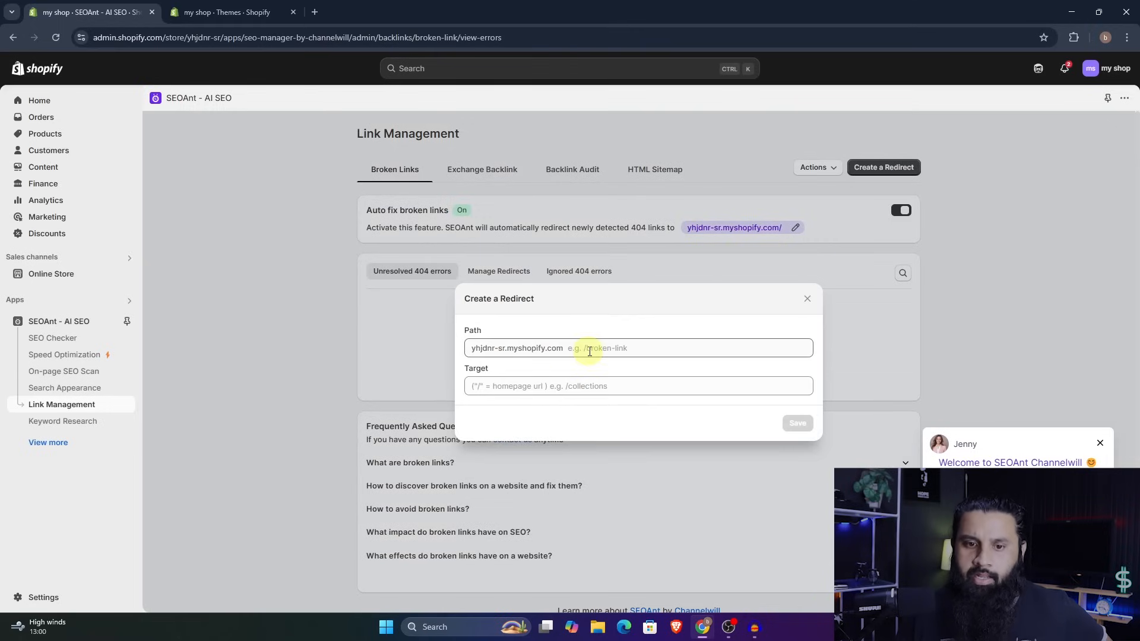
click(807, 299)
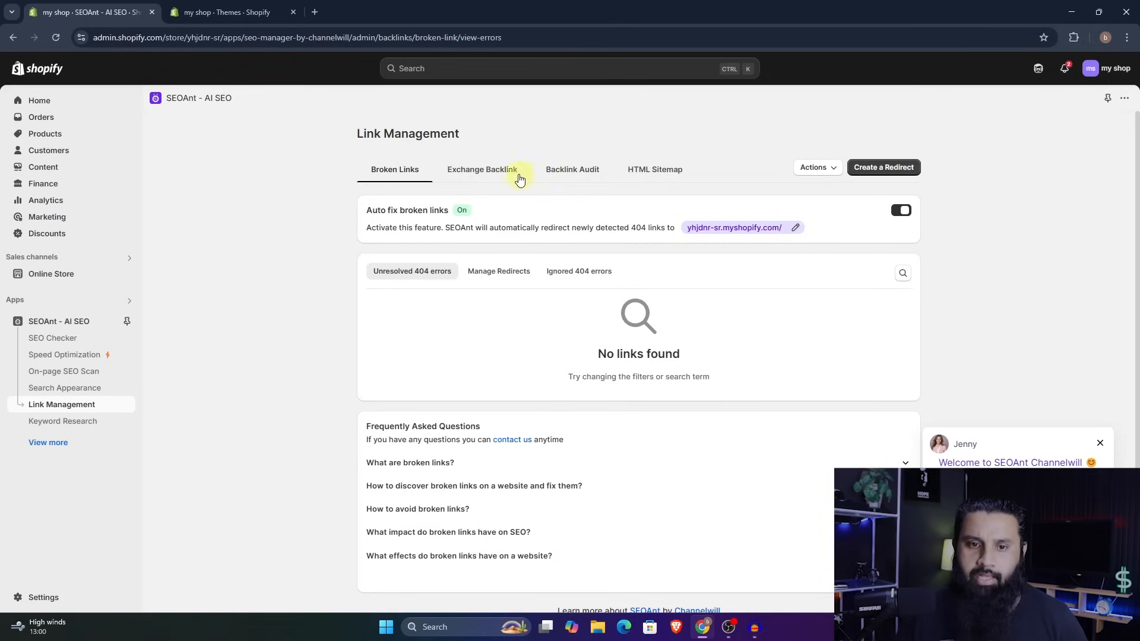
- Examine the Exchange Backlink requirements, anchor text setting, backlink-building instructions and list of websites to apply to
click(499, 171)
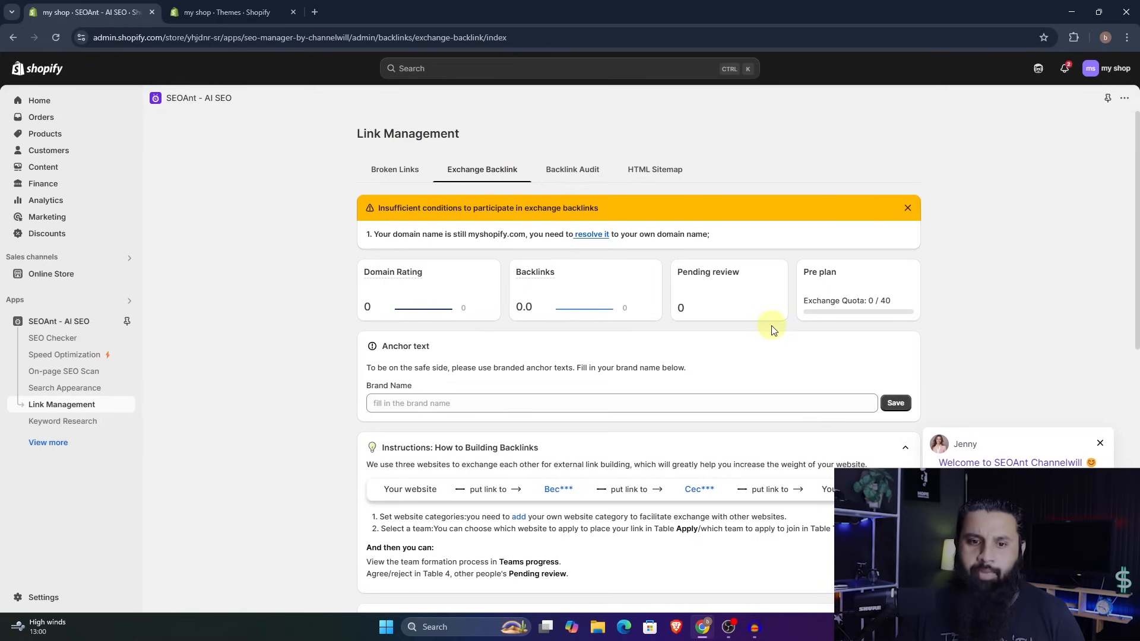
scroll(763, 365, down, 10)
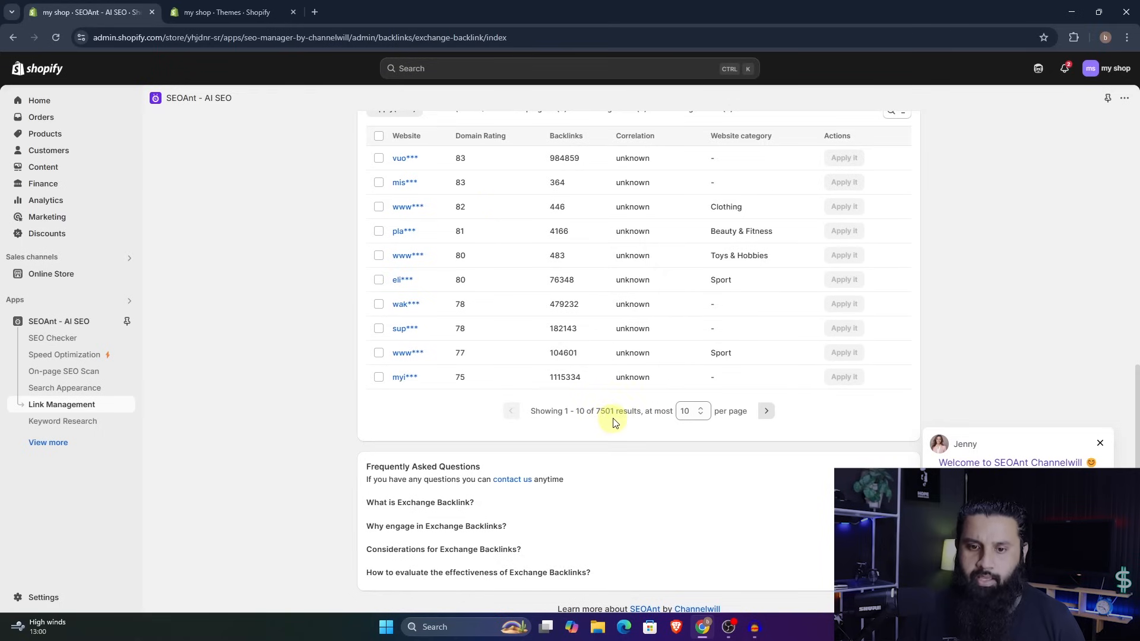
scroll(656, 383, up, 1)
scroll(656, 383, up, 2)
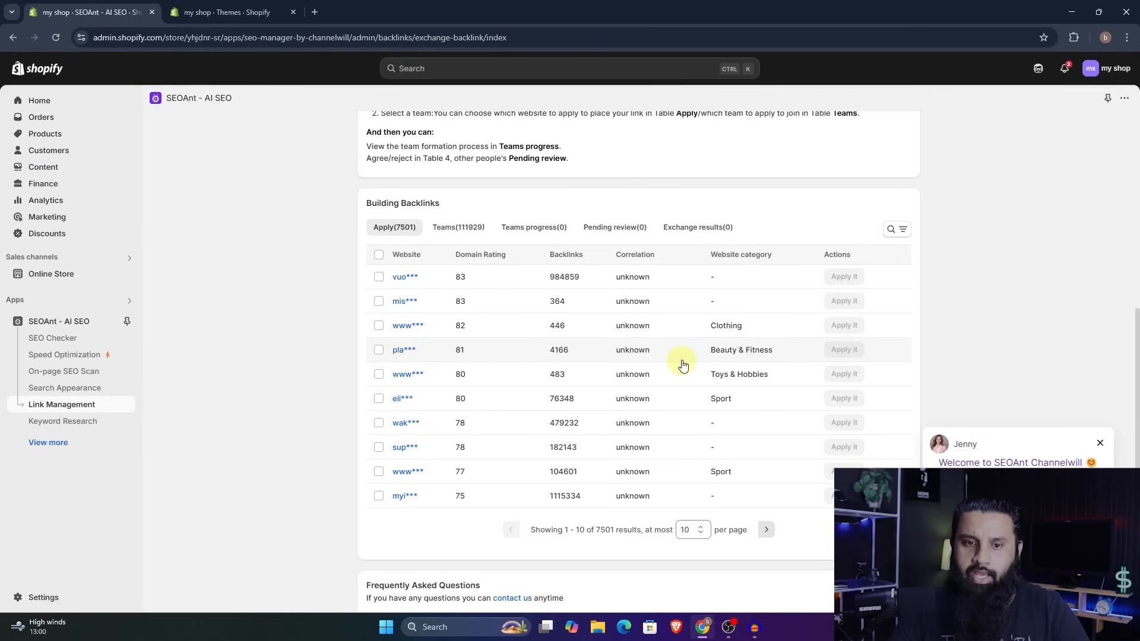
scroll(719, 348, up, 7)
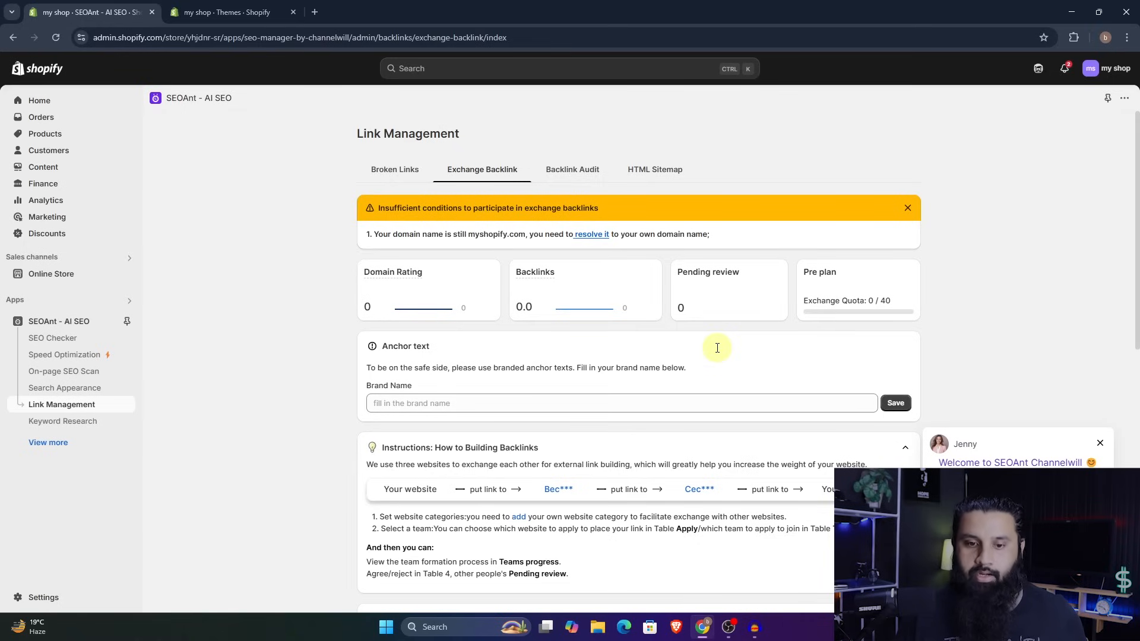
scroll(717, 348, down, 5)
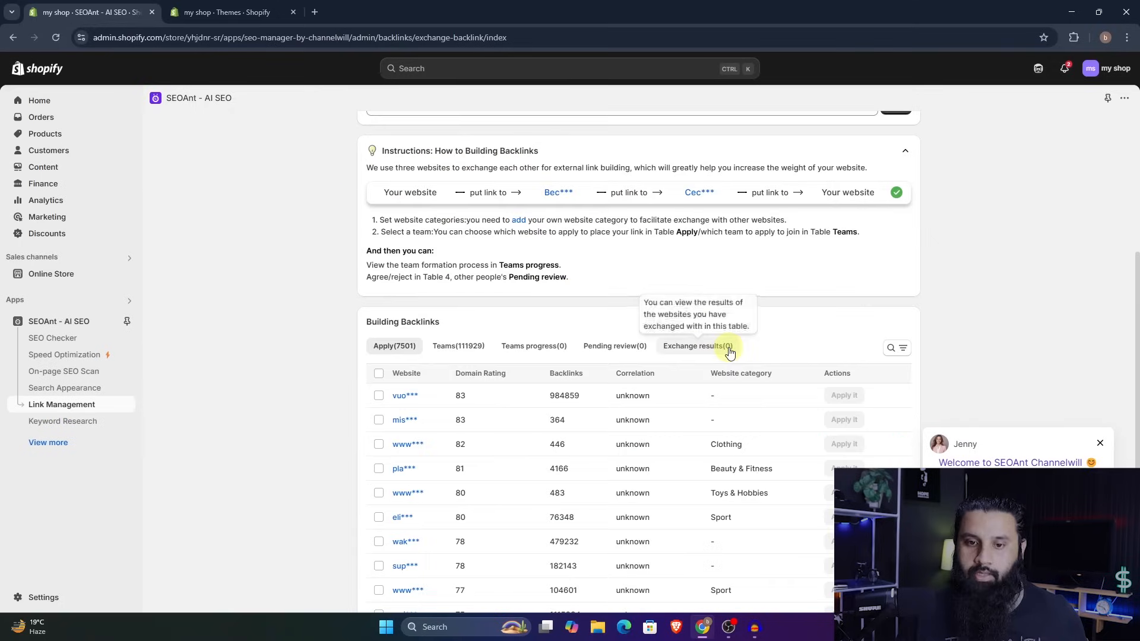
- Turn on Show HTML sitemap page in the HTML Sitemap section of Link Management
scroll(589, 412, down, 2)
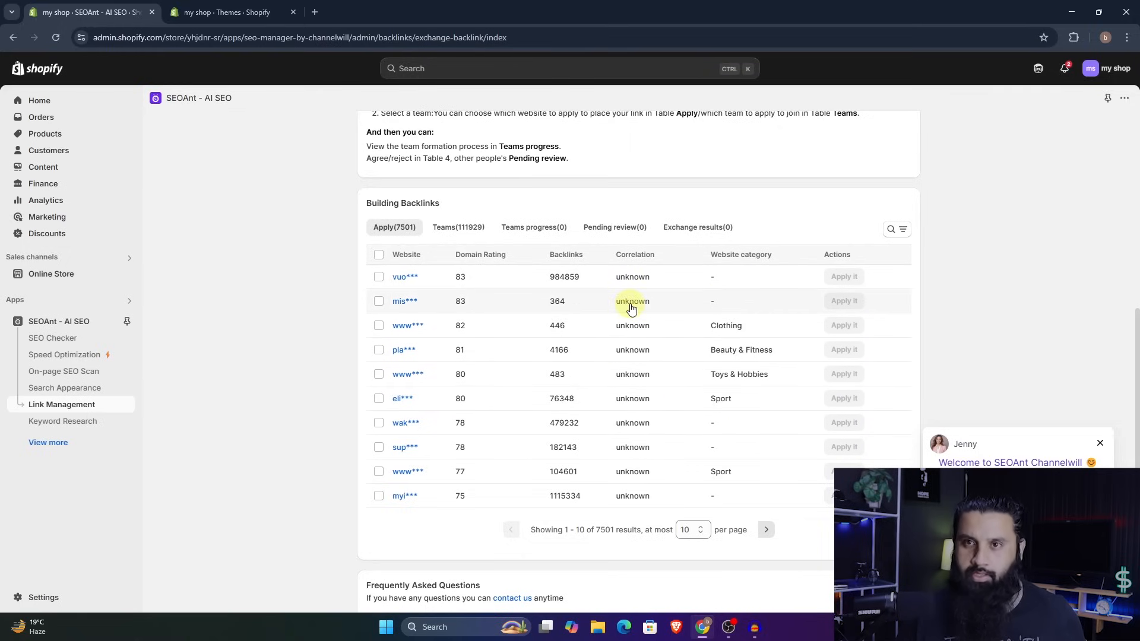
scroll(701, 398, up, 7)
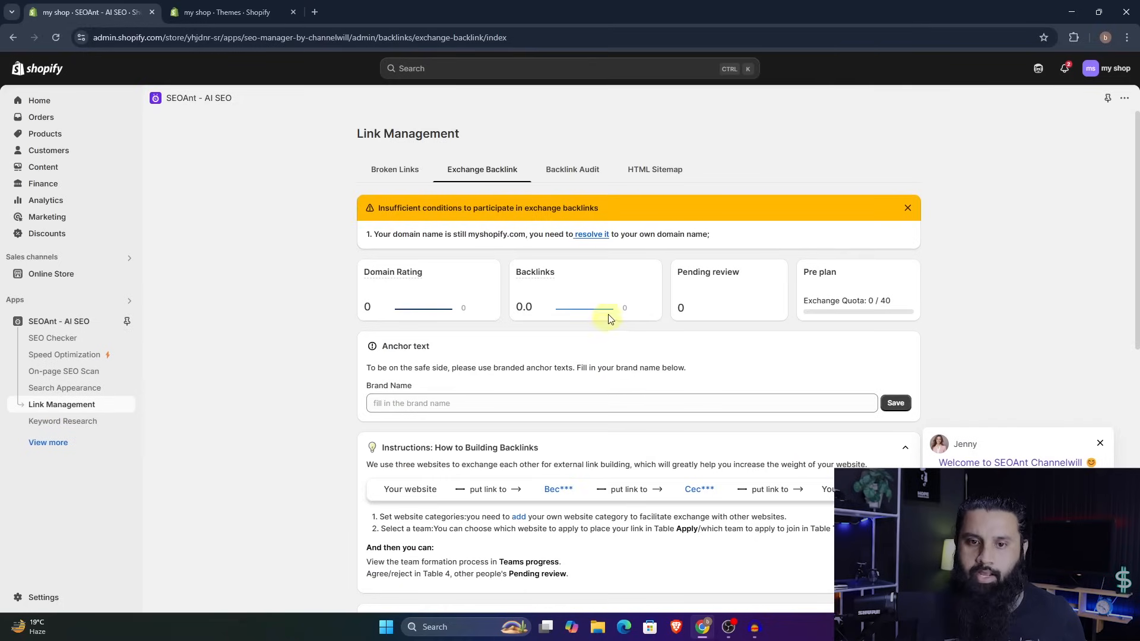
click(655, 172)
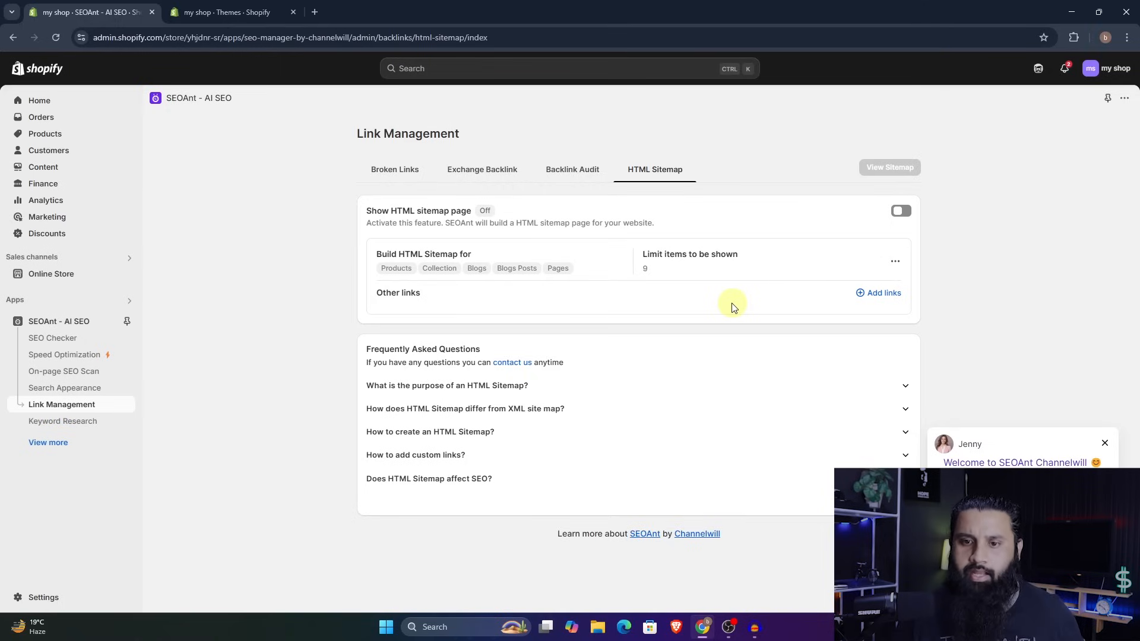
click(901, 211)
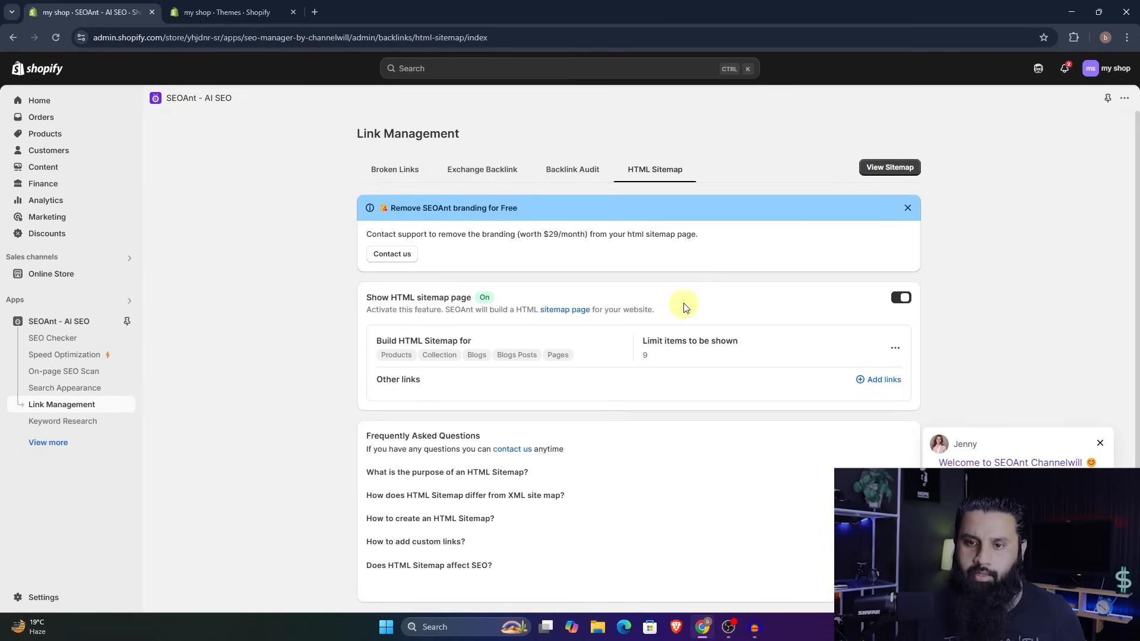
- View the generated HTML sitemap page on the storefront, and return to the HTML Sitemap settings in SEOAnt
click(890, 168)
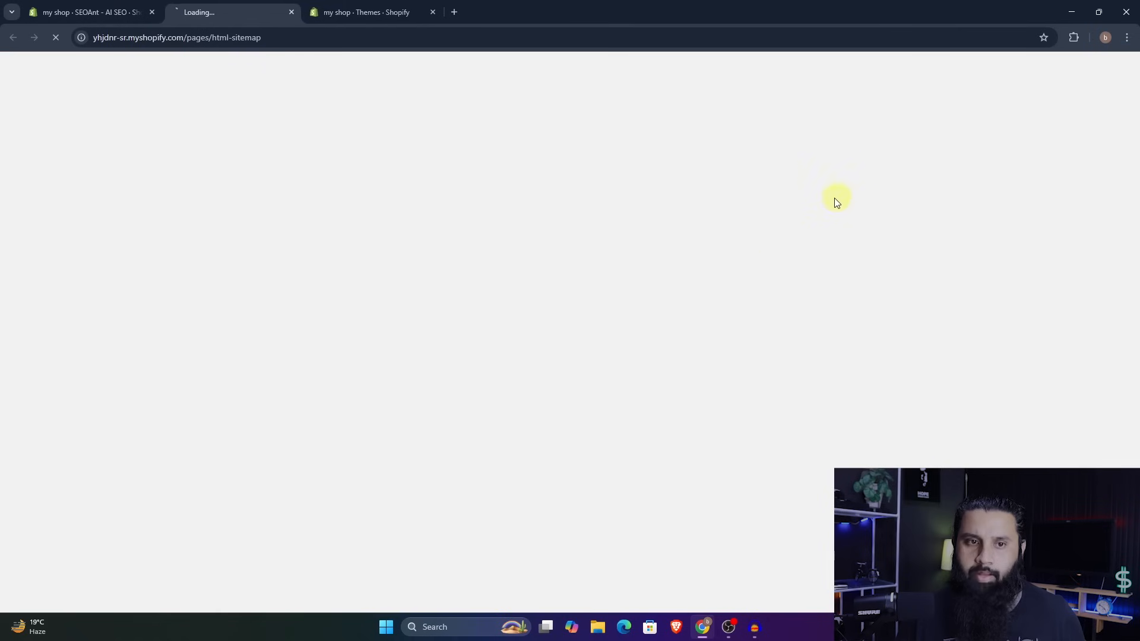
scroll(745, 303, down, 2)
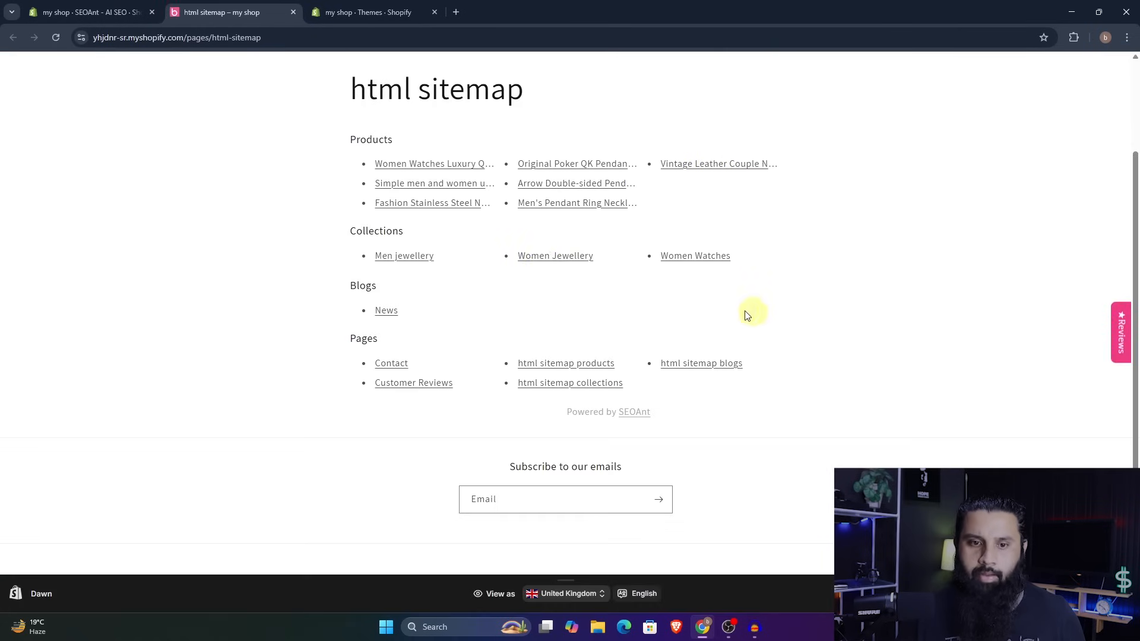
scroll(665, 374, up, 2)
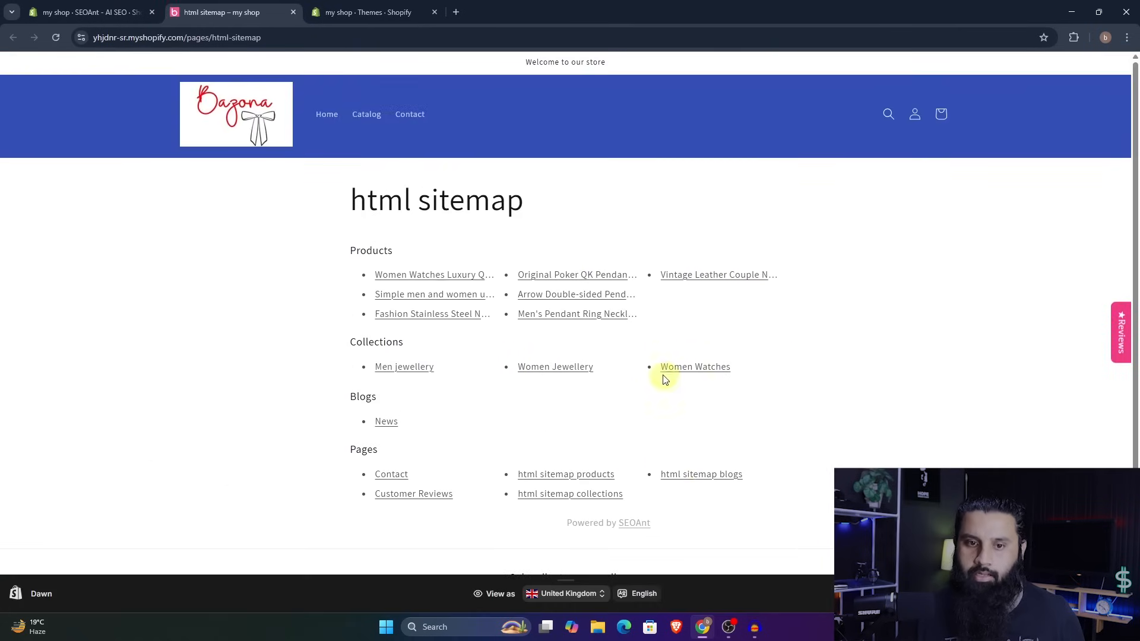
click(89, 12)
scroll(805, 344, down, 1)
scroll(810, 374, up, 1)
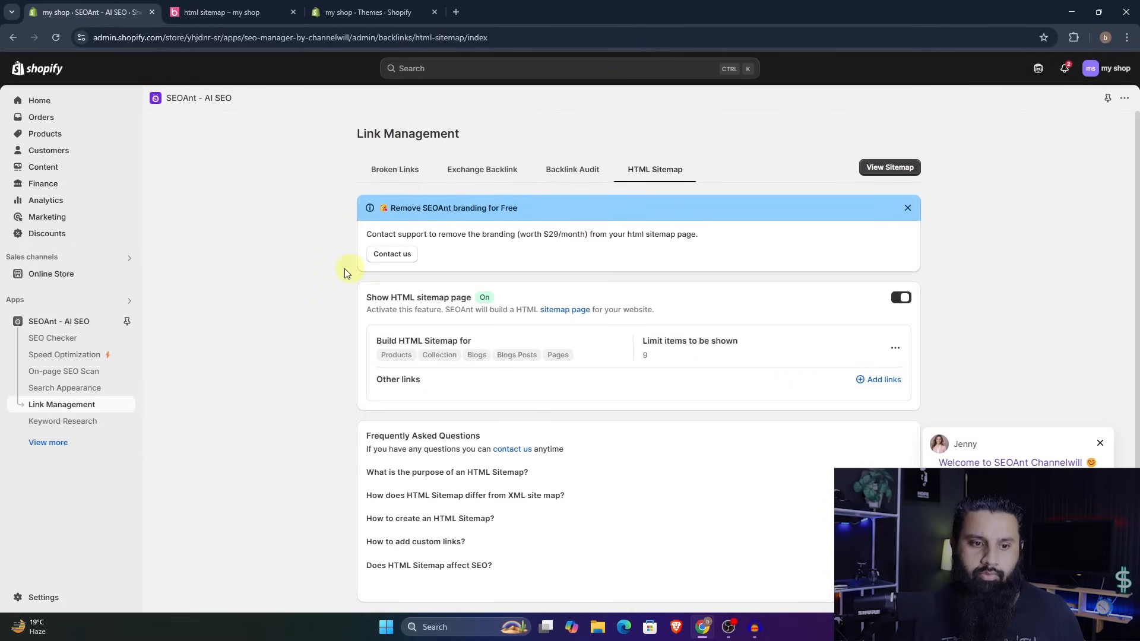
- Examine the Keyword Research sections: My Website Keywords, Competitive Keyword Monitoring, Keyword Gap, Keyword Search and Keyword List
click(61, 427)
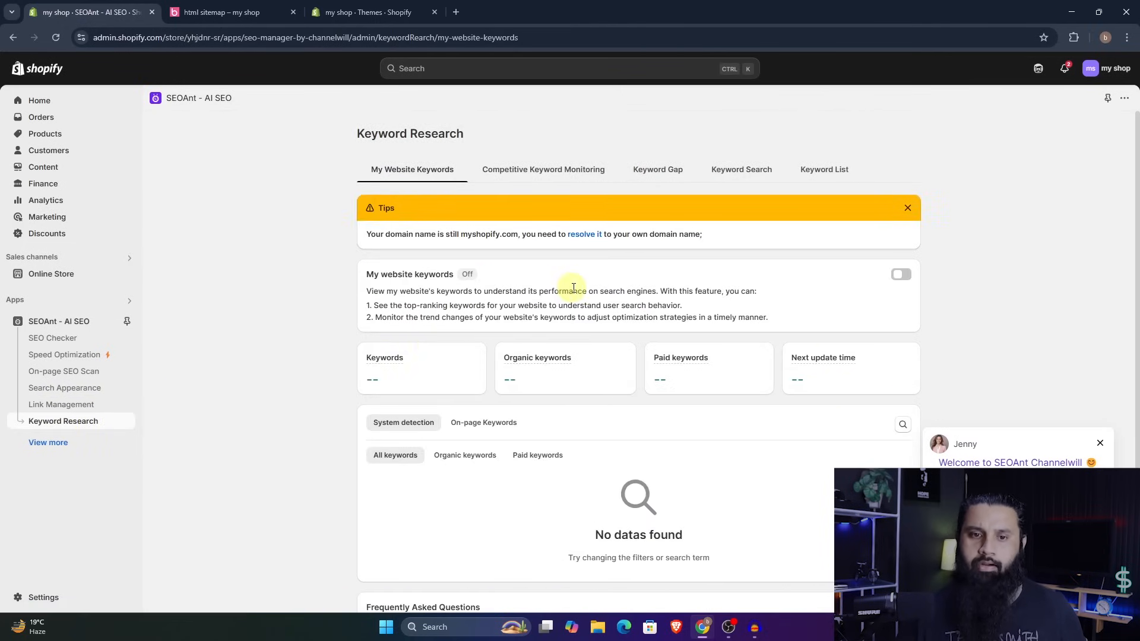
click(515, 172)
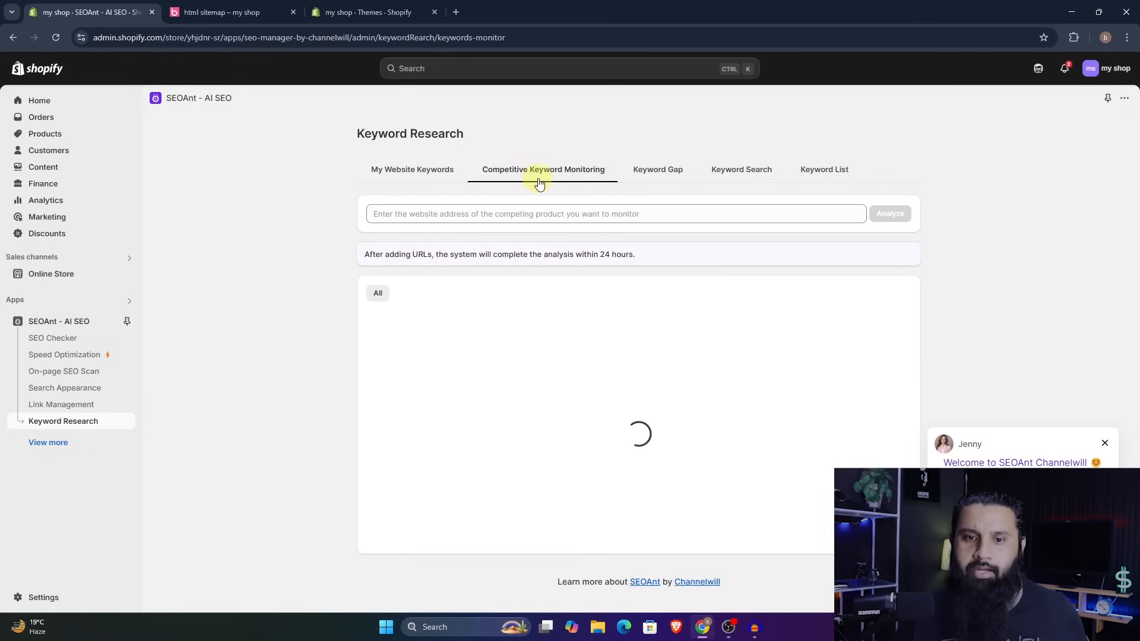
click(644, 178)
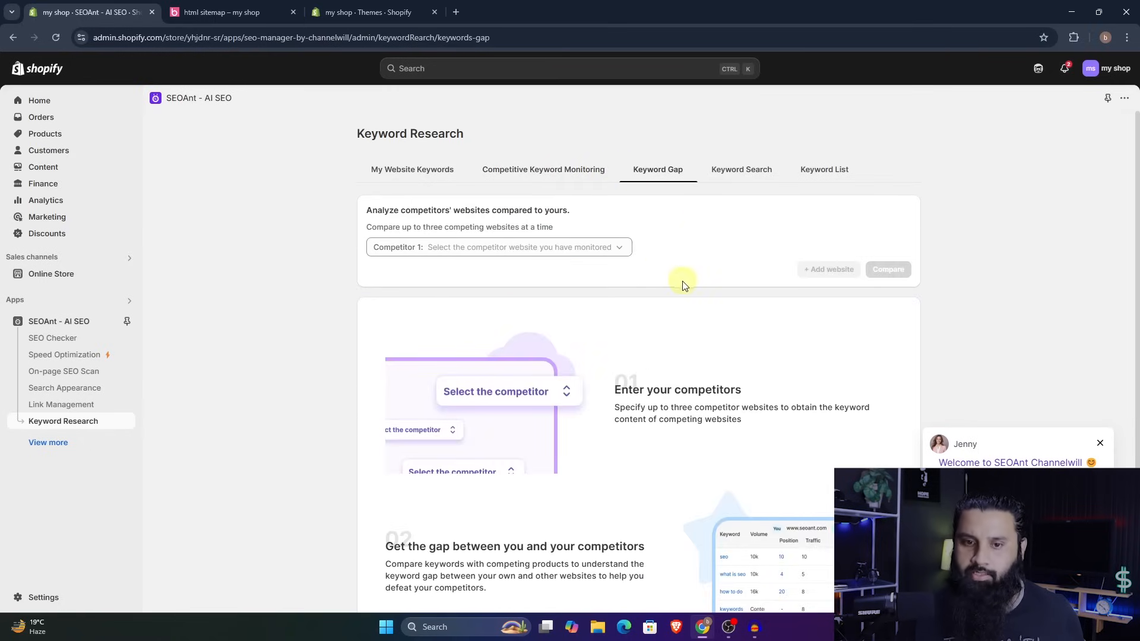
scroll(712, 284, down, 1)
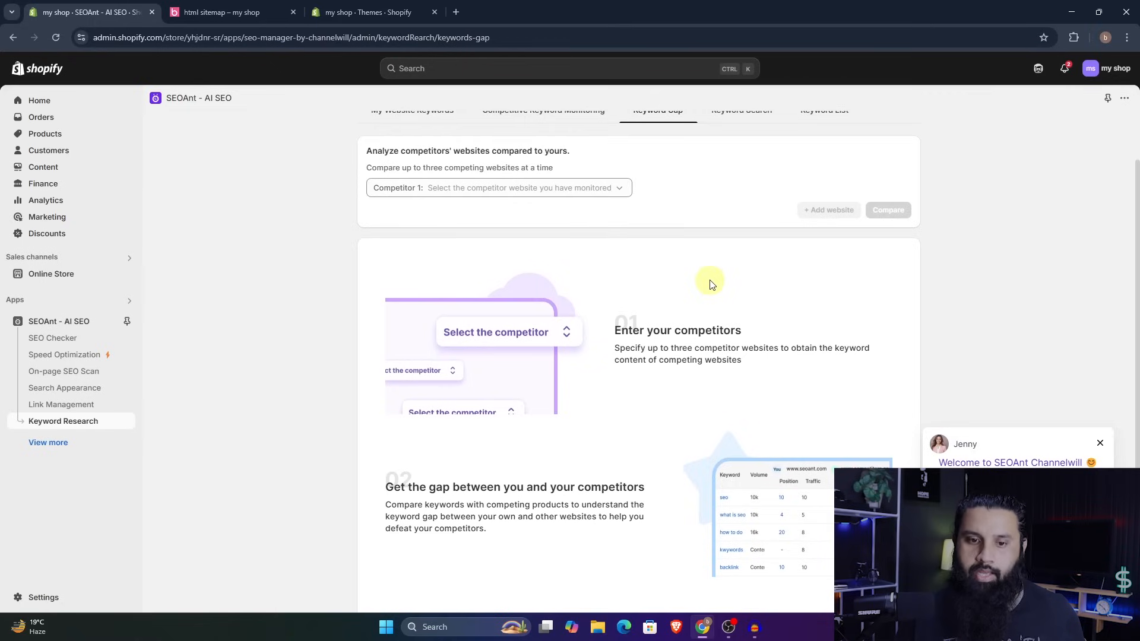
scroll(713, 284, up, 1)
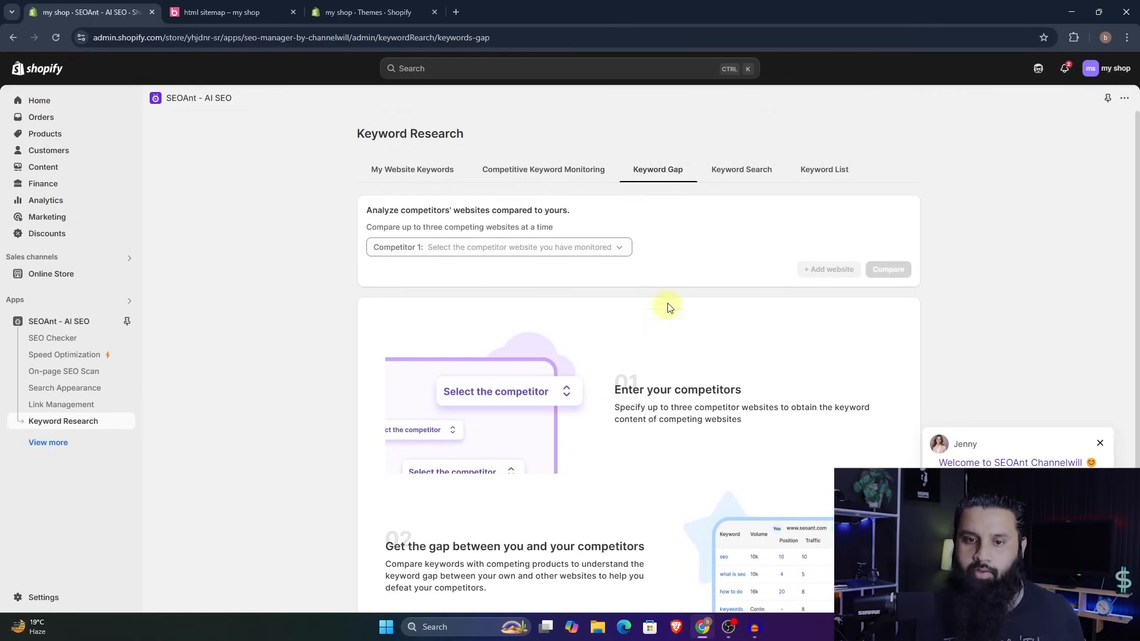
click(730, 175)
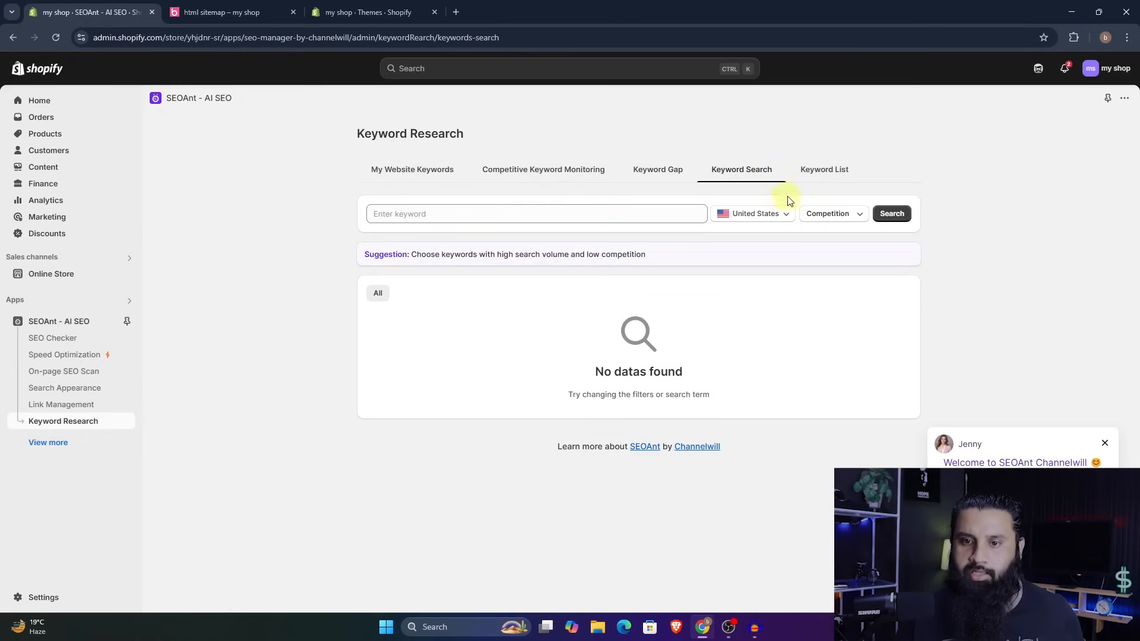
click(811, 178)
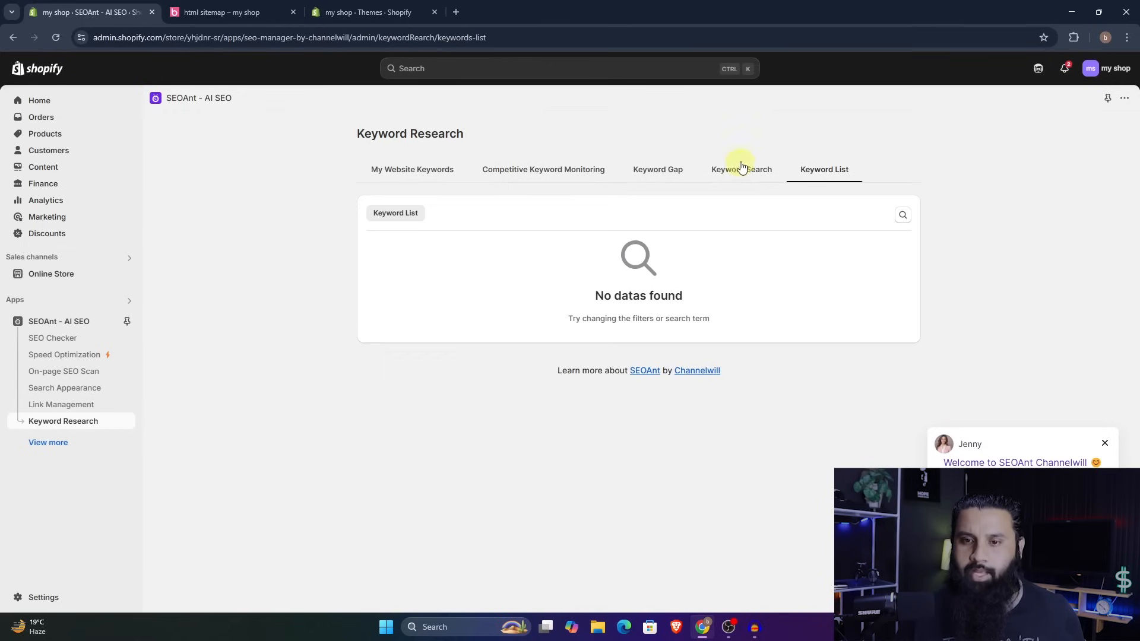
- Search for the keyword "leather hat" for the United States in Keyword Search
click(742, 170)
click(451, 217)
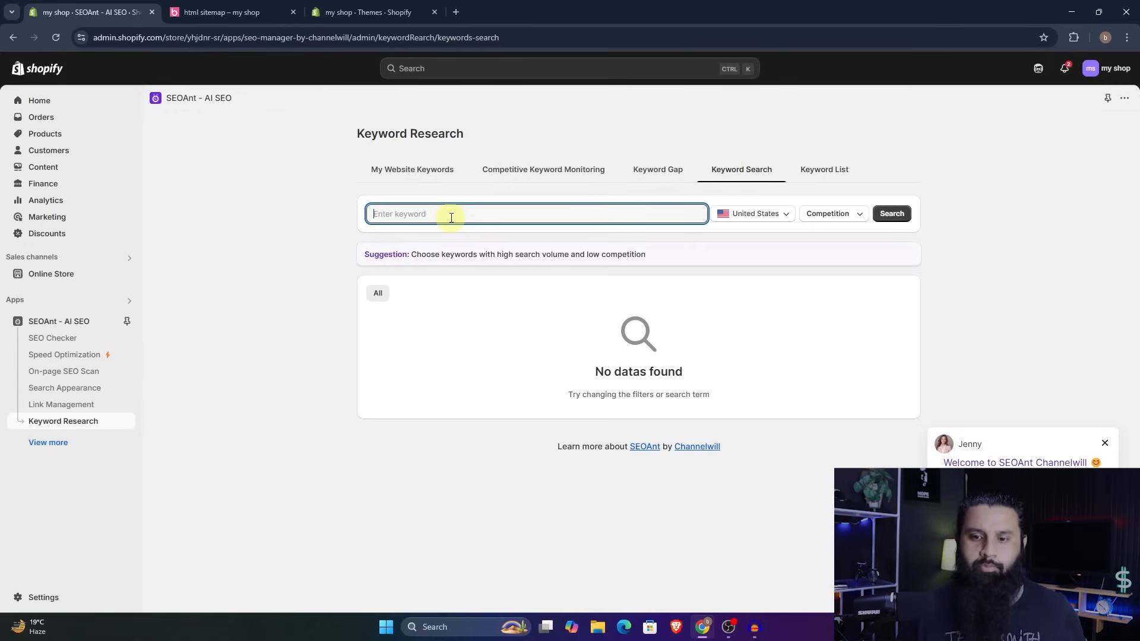
text(laether hat)
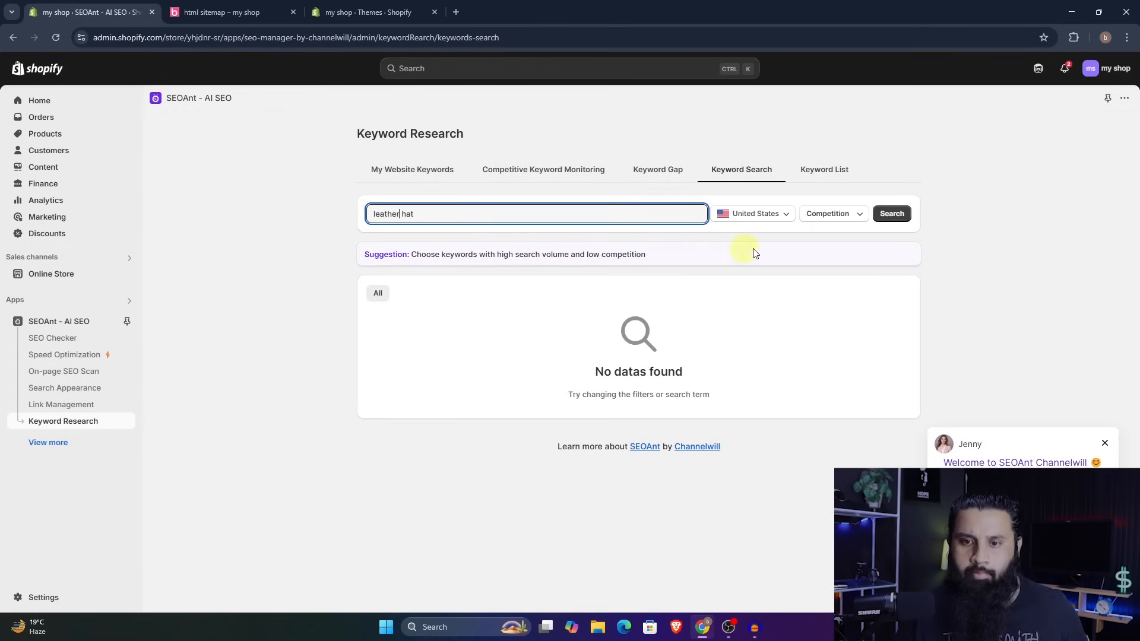
click(888, 215)
scroll(664, 332, down, 1)
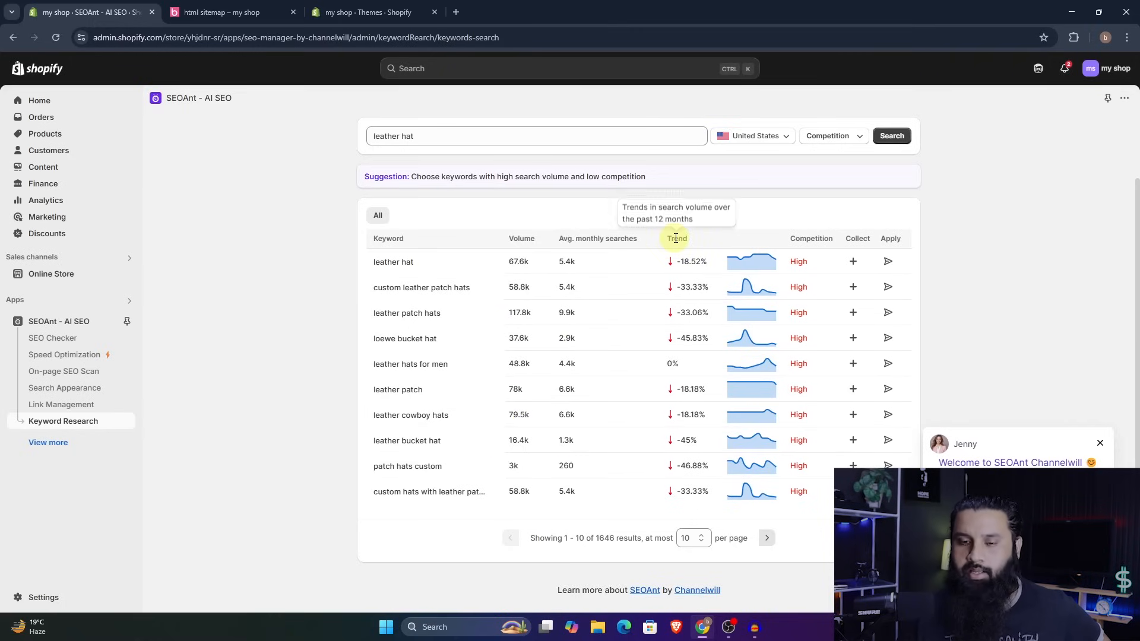
- Collect the keywords "leather hat" and "custom leather patch hats" from the search results and view them in Keyword List
mouse_move(766, 314)
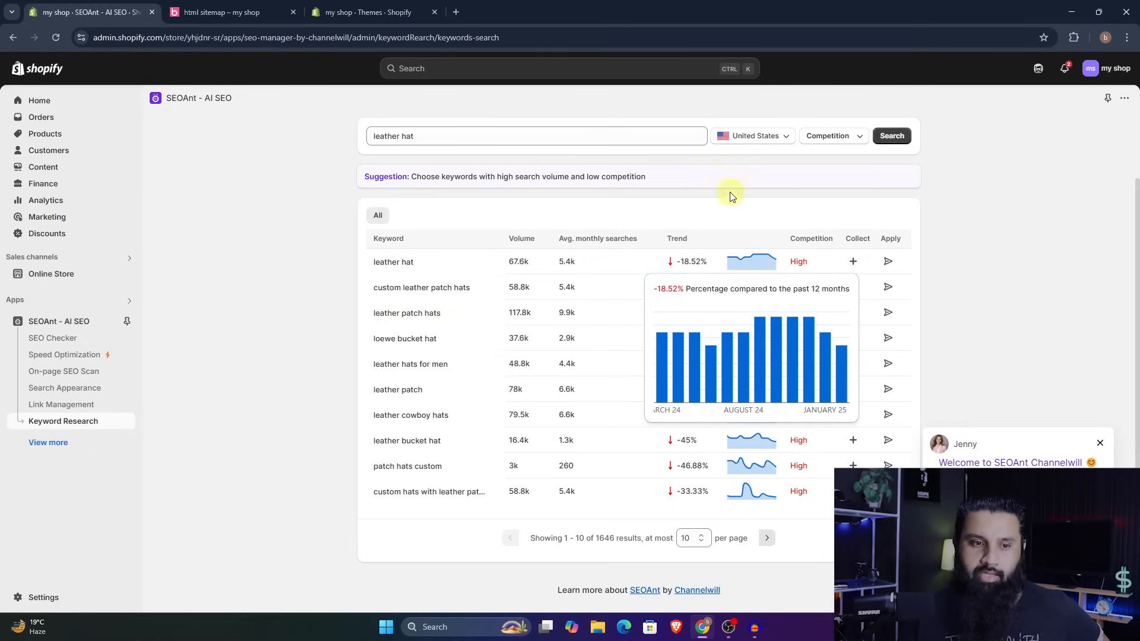
scroll(611, 227, up, 2)
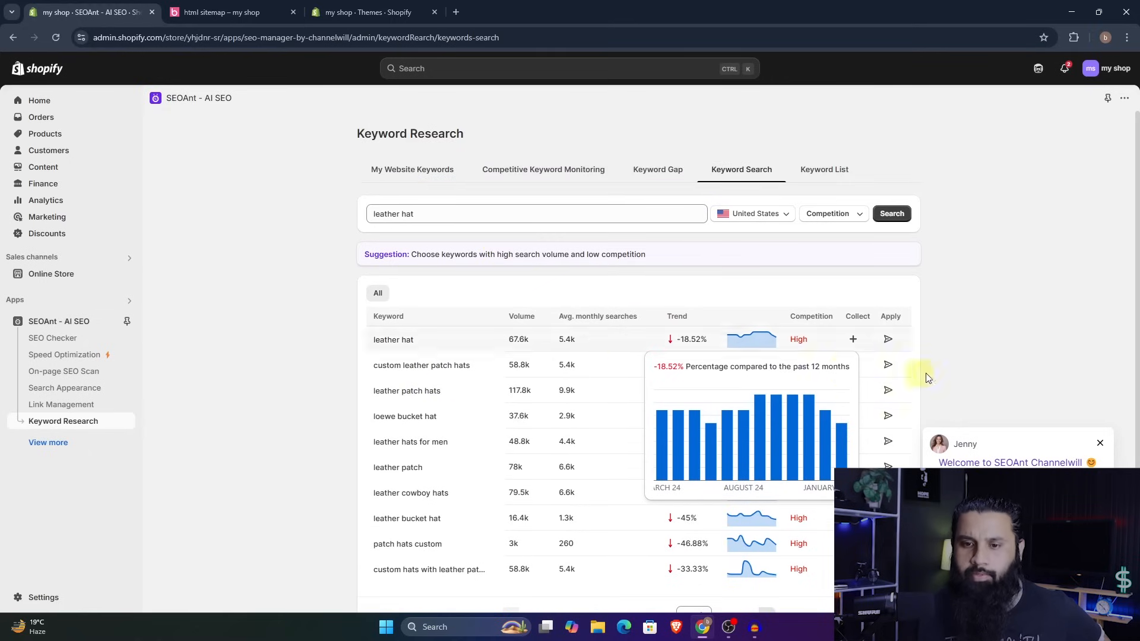
click(854, 342)
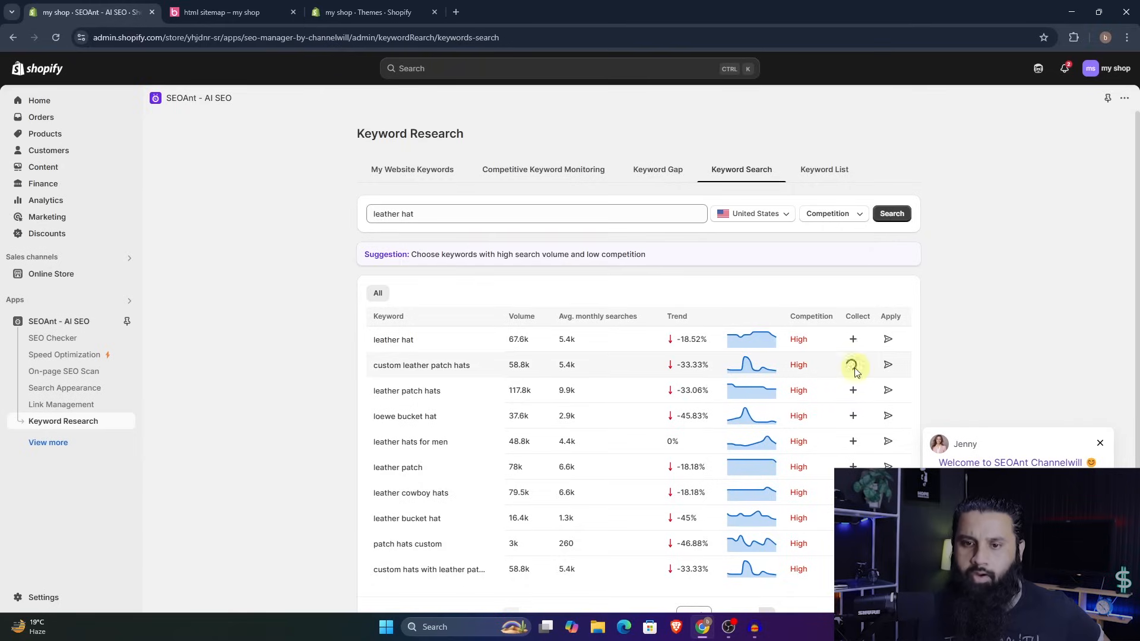
click(829, 168)
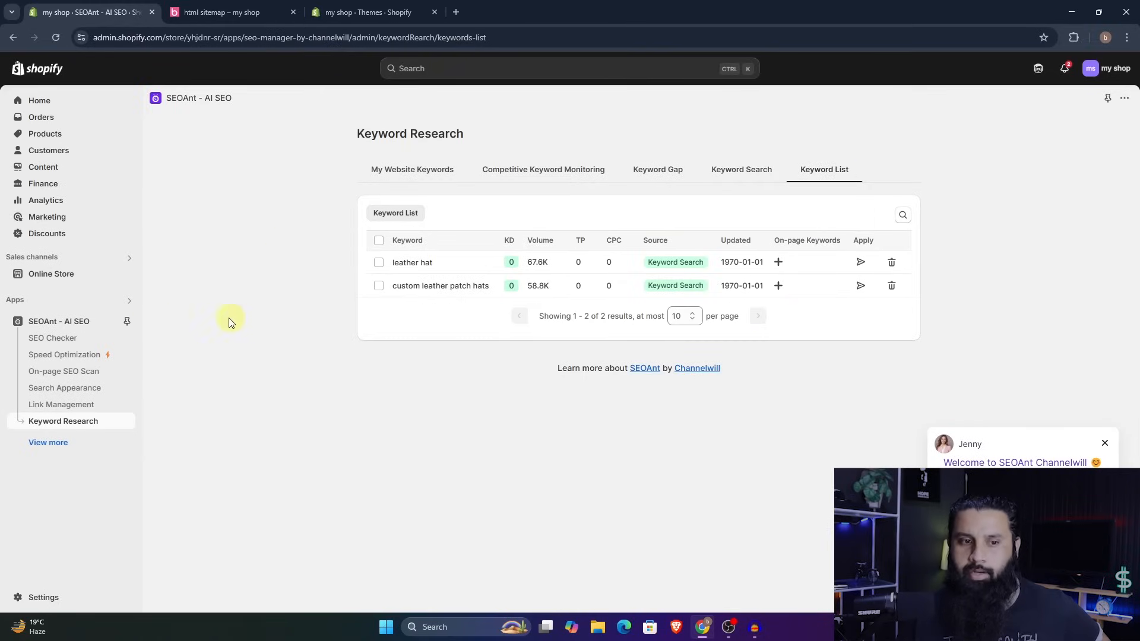
- Examine the focus keywords, image alt texts and SEO scores of the products and collections in the On-Page SEO Scan
click(60, 323)
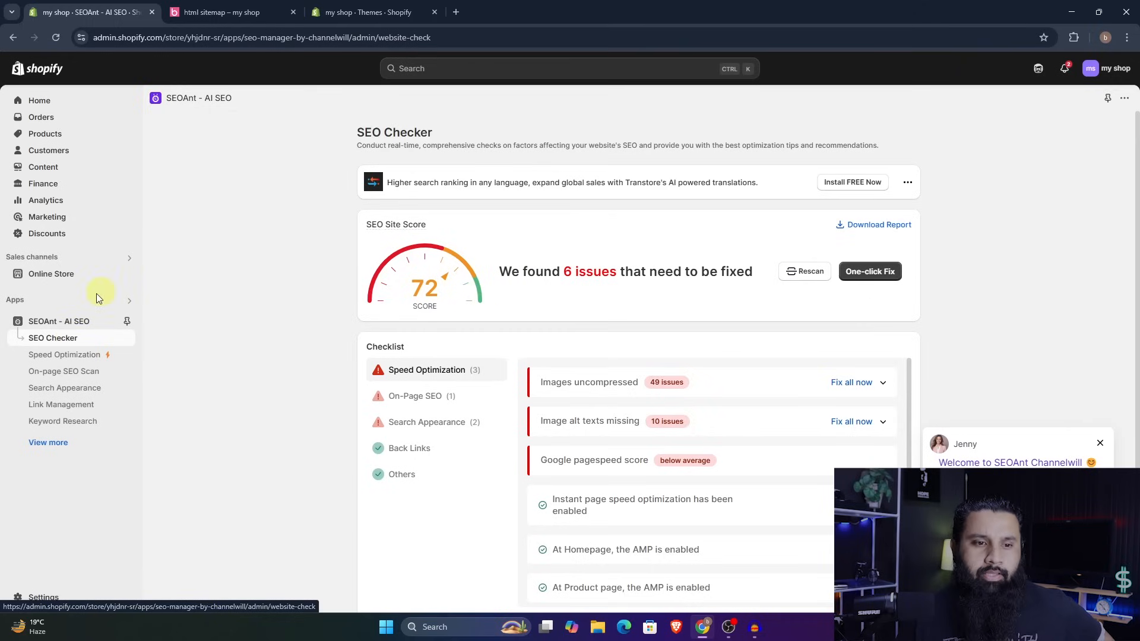
click(76, 370)
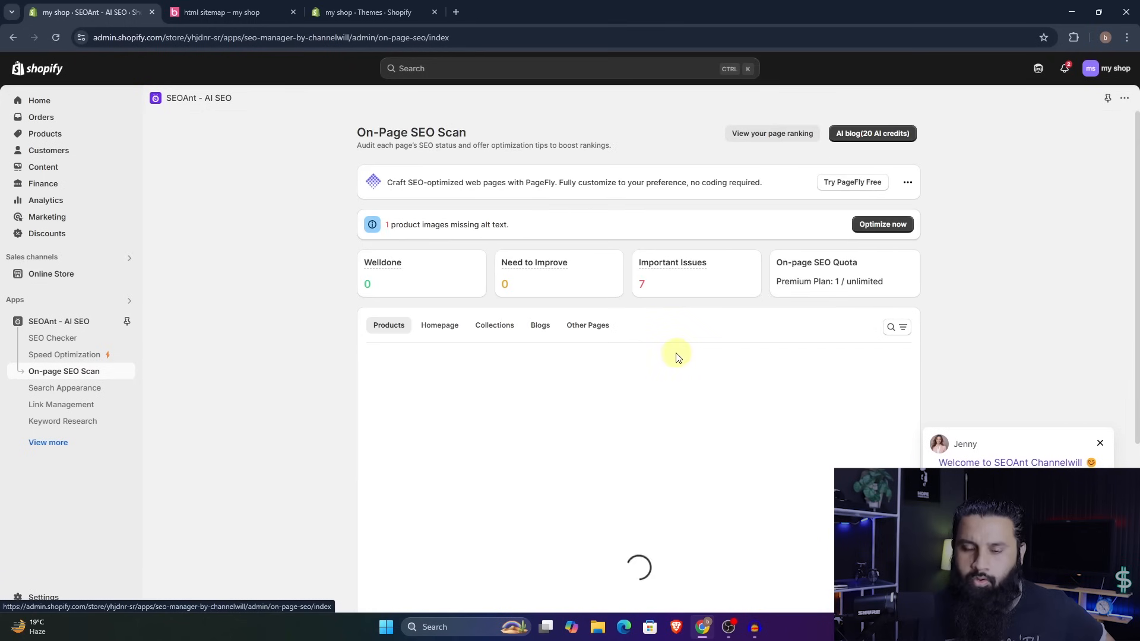
scroll(697, 365, down, 3)
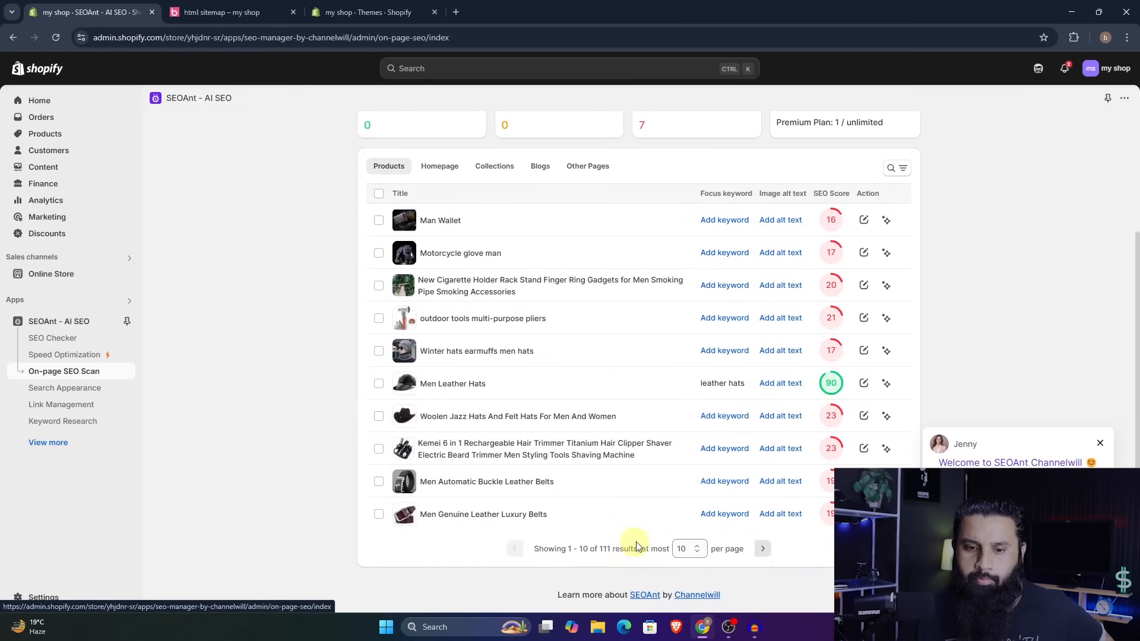
scroll(592, 376, up, 3)
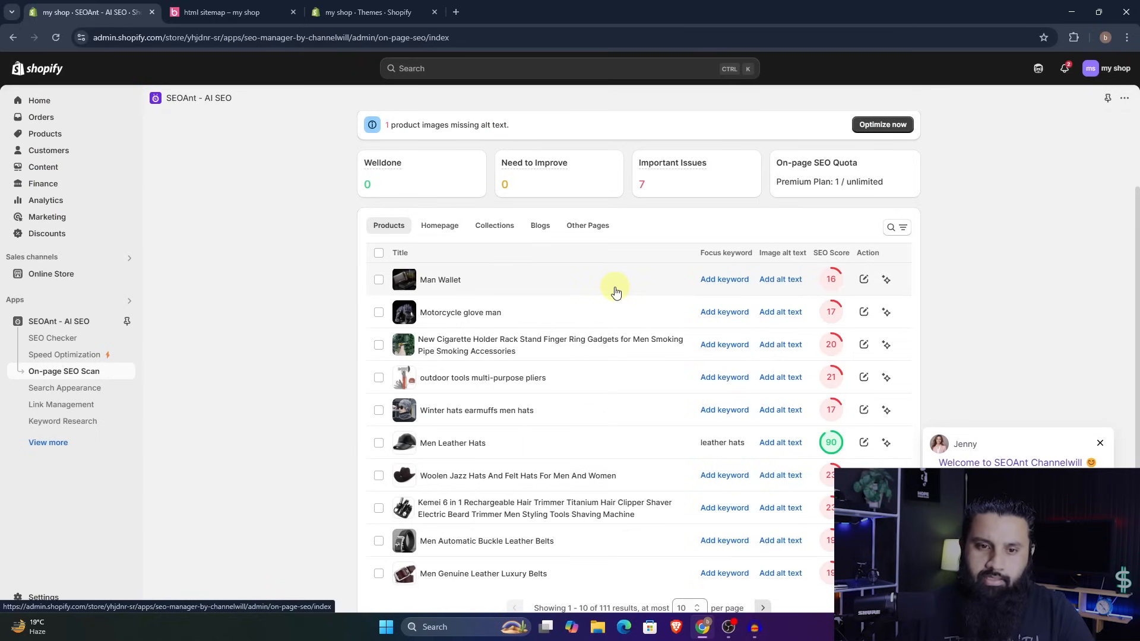
click(441, 226)
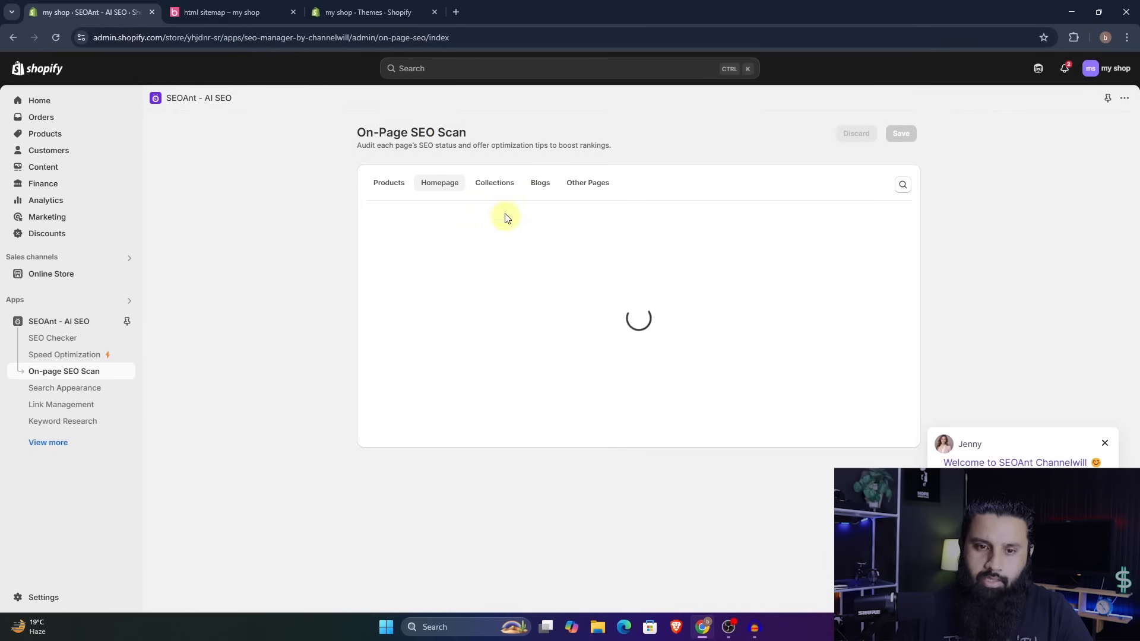
click(499, 189)
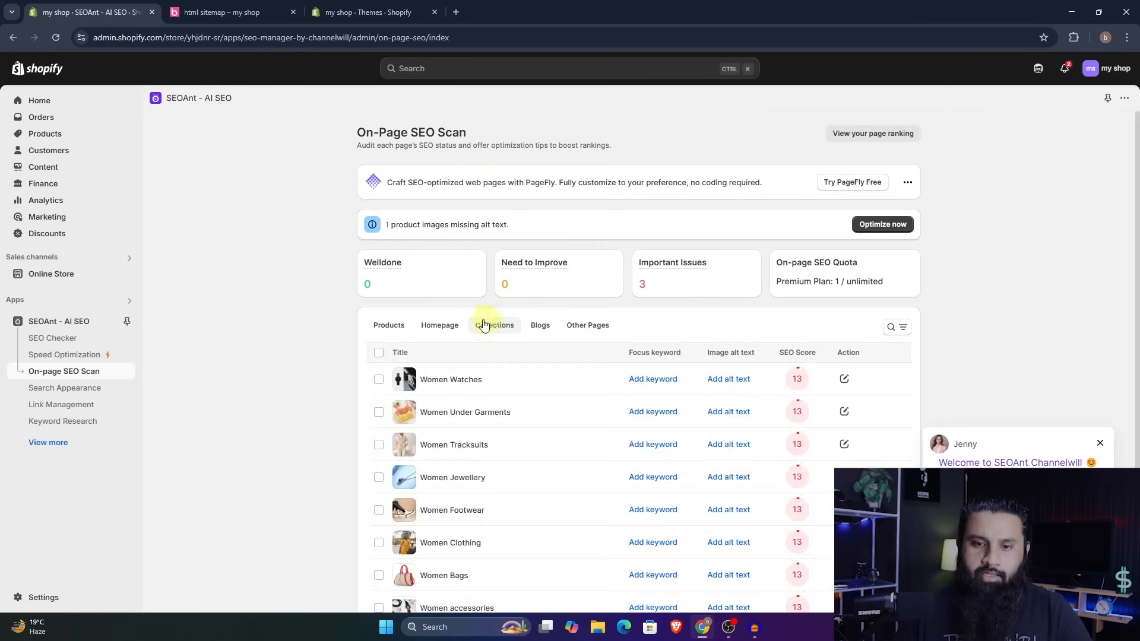
scroll(580, 392, down, 3)
scroll(580, 394, up, 3)
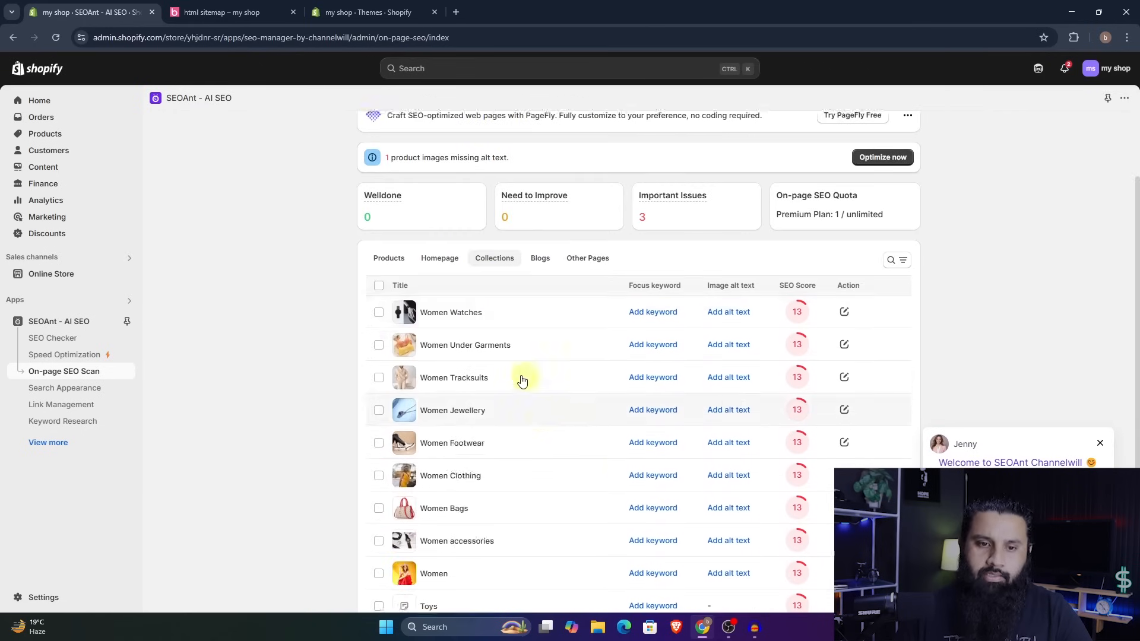
click(407, 327)
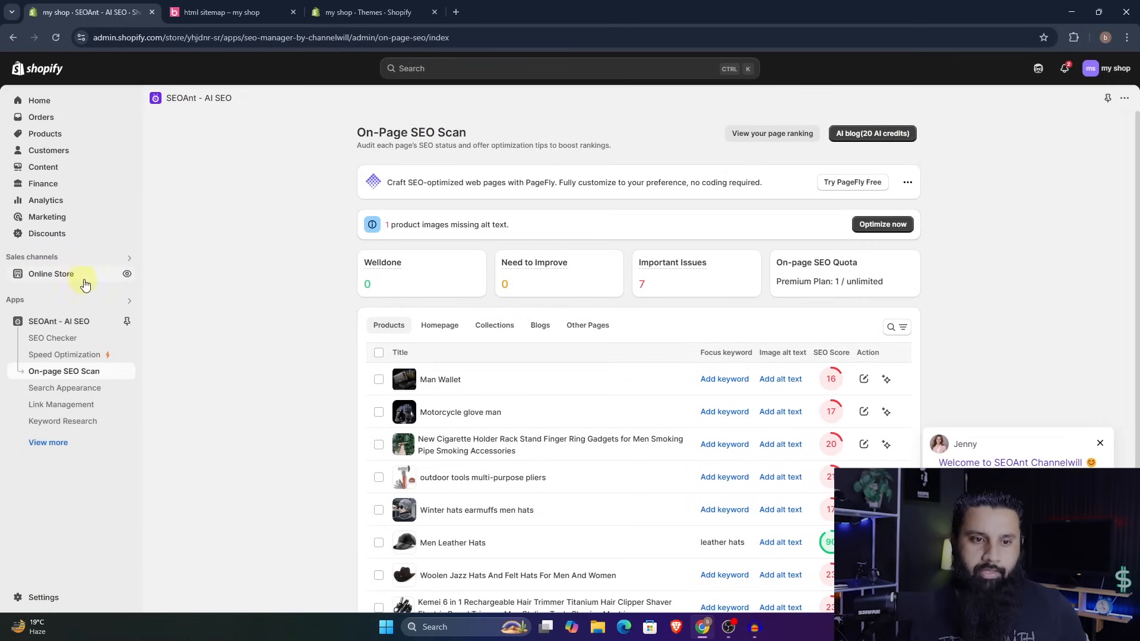
- Open the online storefront and view the Vintage Leather Couple Necklace Double Ring product page in a new browser tab
click(126, 275)
scroll(293, 336, down, 10)
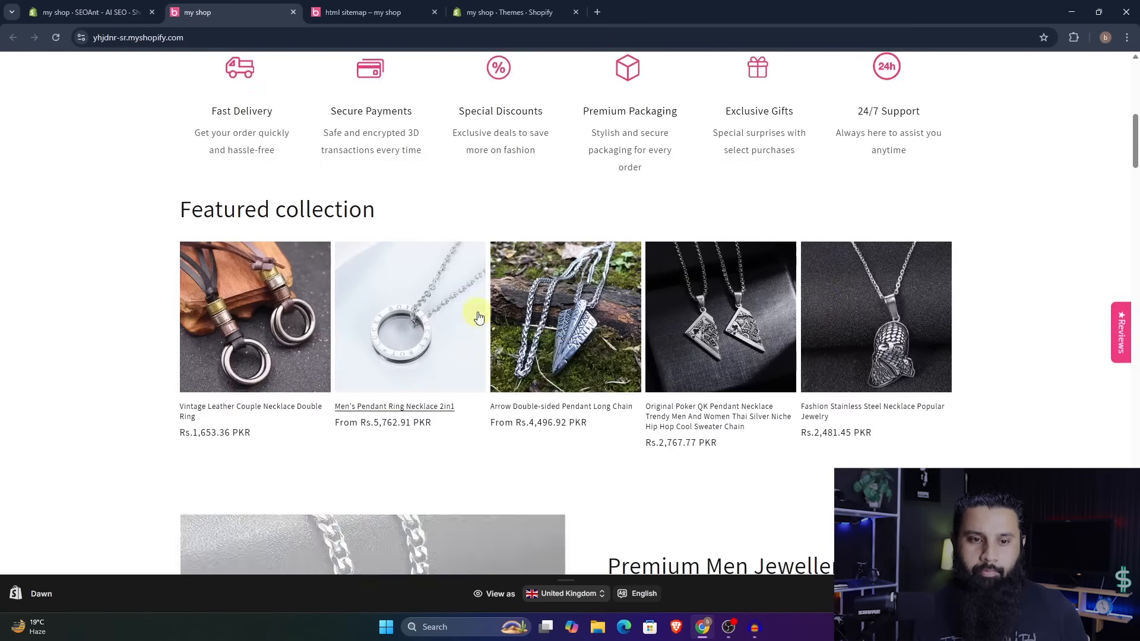
right_click(293, 336)
click(312, 341)
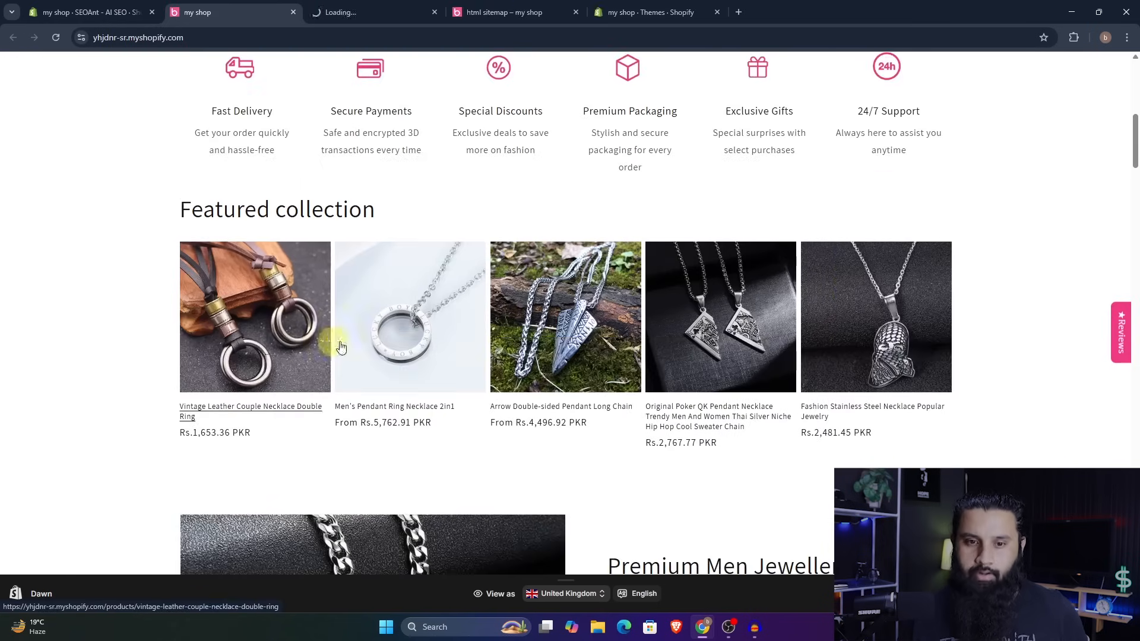
key(ctrl+Tab)
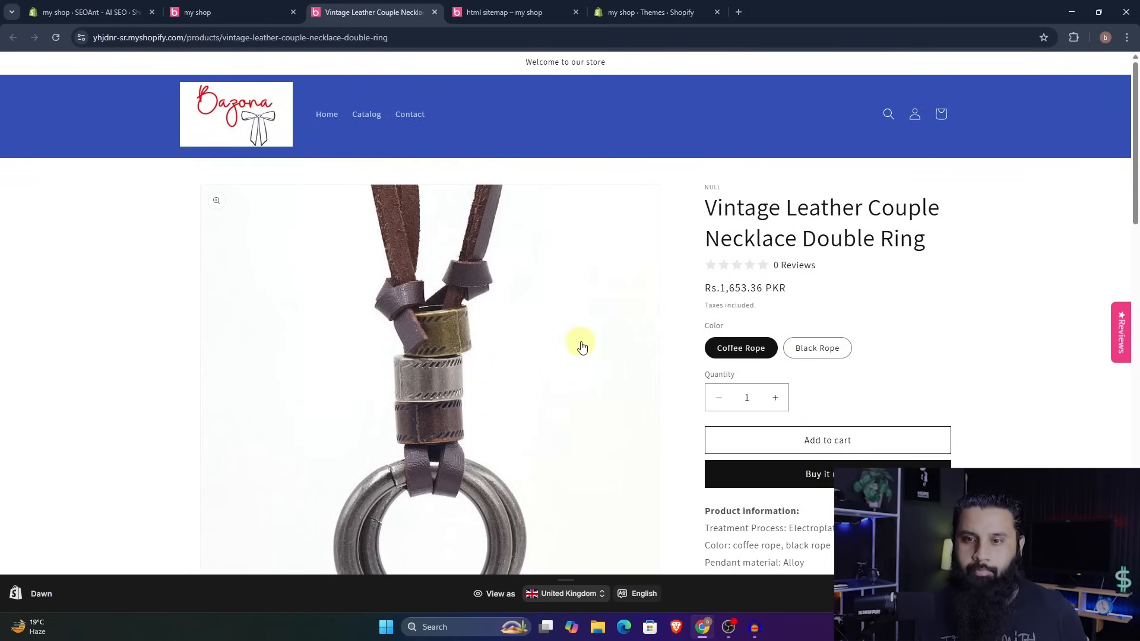
- Open the SEOAnt Website SEO Checker browser extension for the Vintage Leather Couple Necklace Double Ring product page
scroll(581, 344, down, 2)
scroll(581, 344, down, 5)
scroll(580, 343, up, 5)
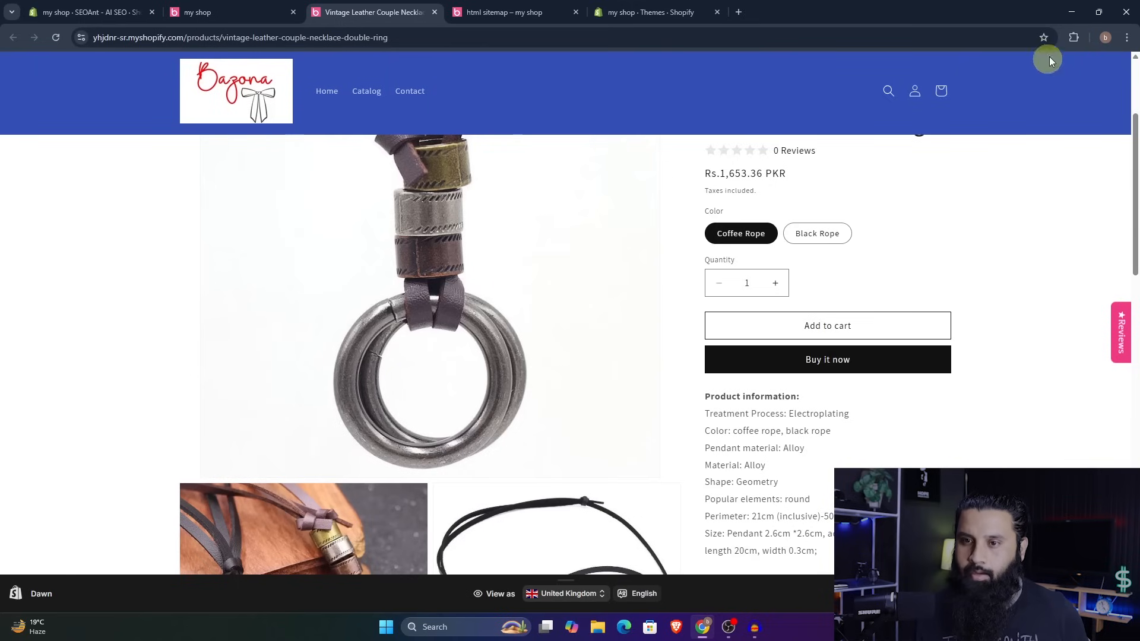
click(1073, 38)
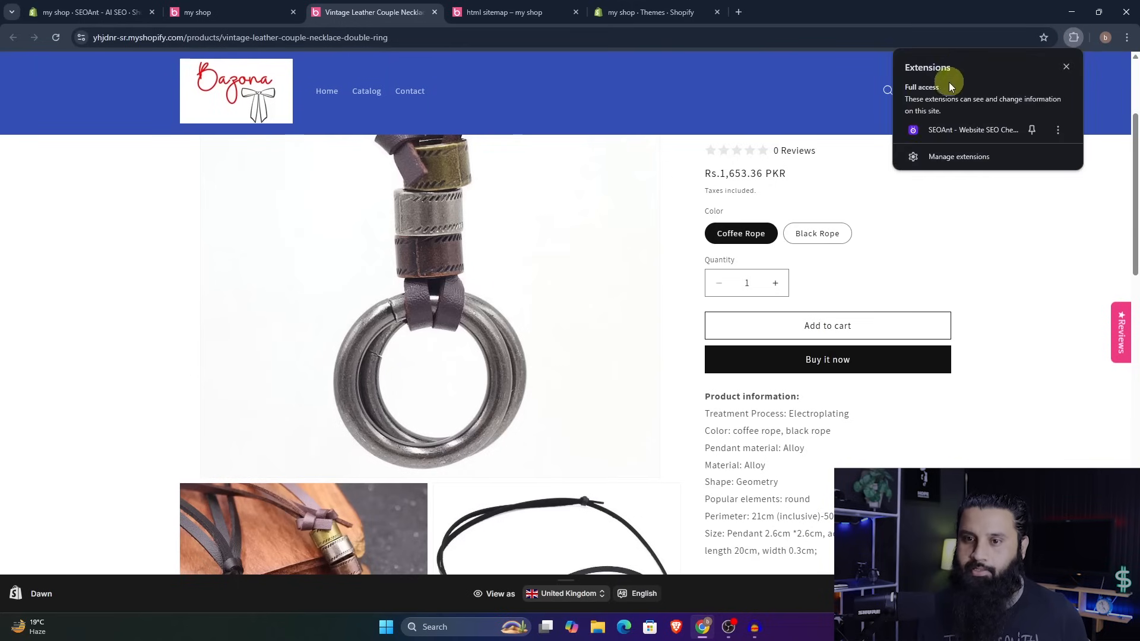
click(957, 131)
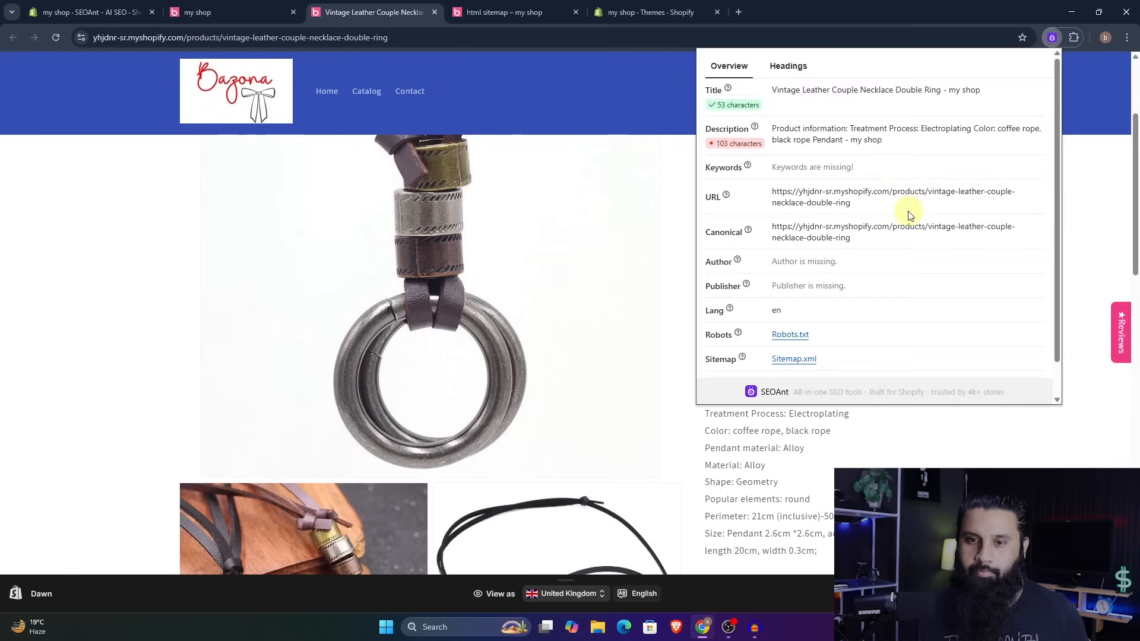
- Examine the product page's title, description, keywords, URL, canonical, robots, sitemap and heading data in the SEO overview and close it
scroll(869, 186, down, 1)
scroll(871, 184, up, 1)
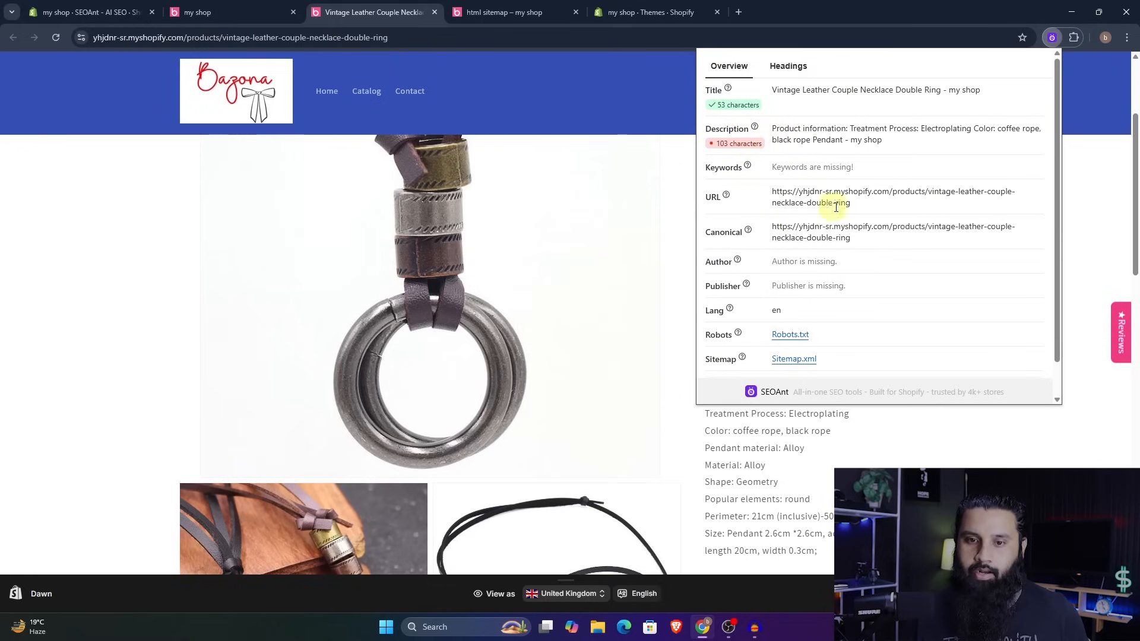
scroll(854, 268, down, 1)
scroll(852, 267, up, 1)
scroll(853, 267, down, 1)
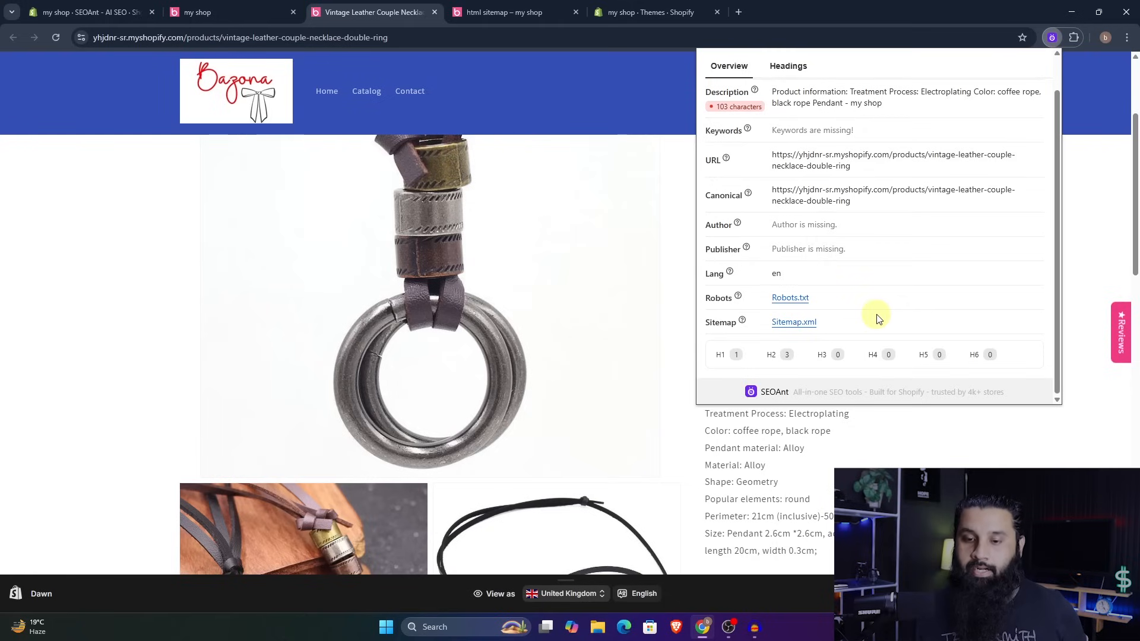
scroll(891, 267, up, 1)
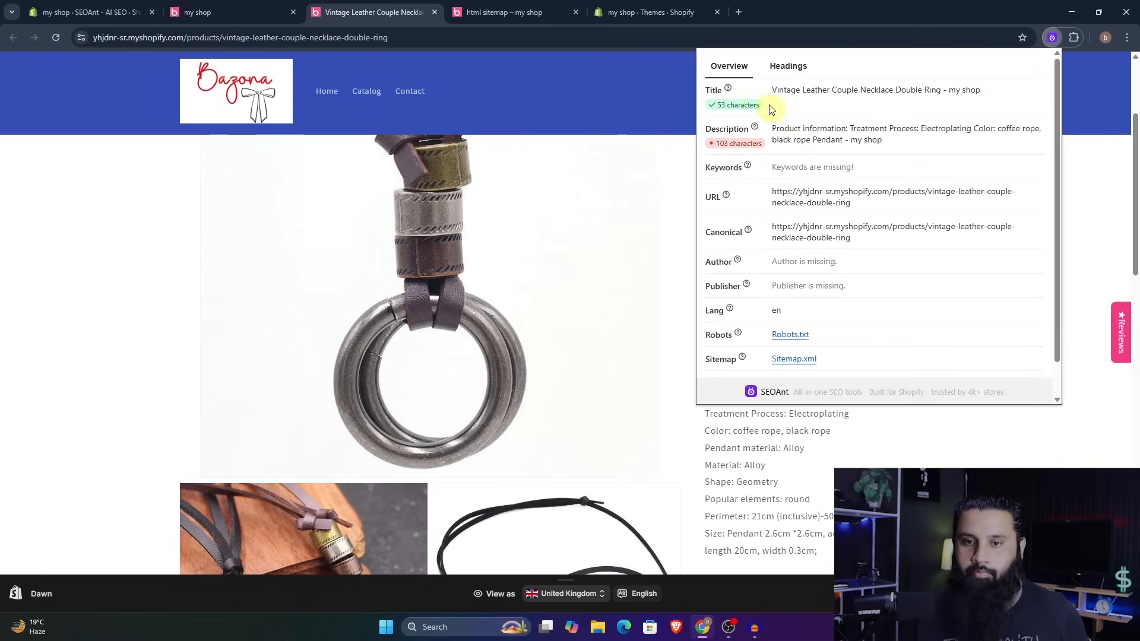
scroll(794, 139, down, 1)
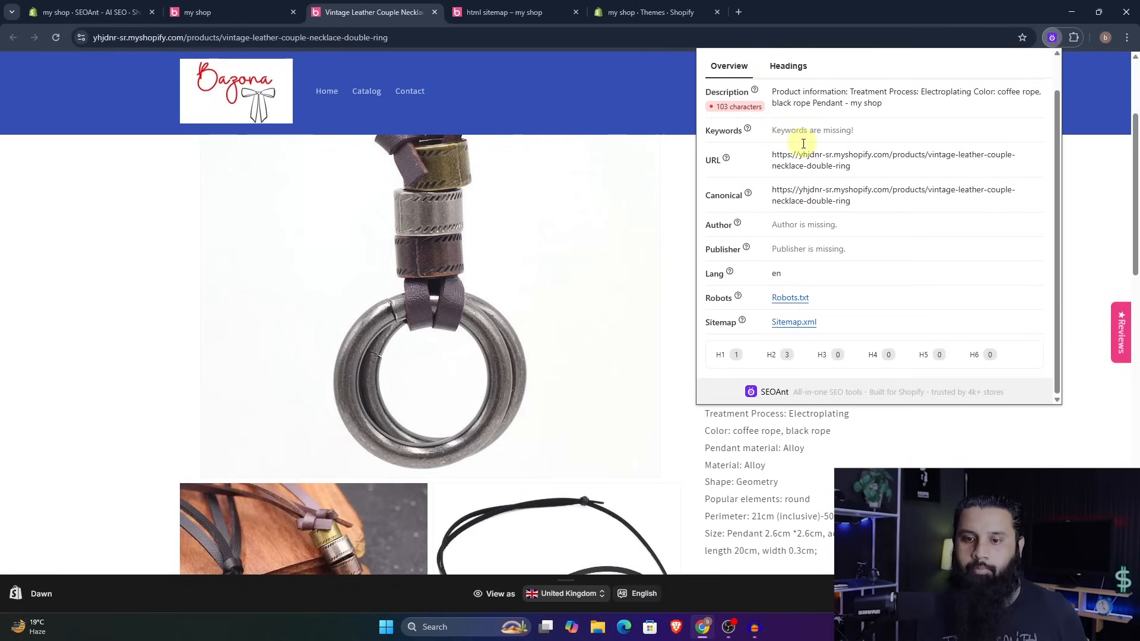
scroll(846, 277, up, 1)
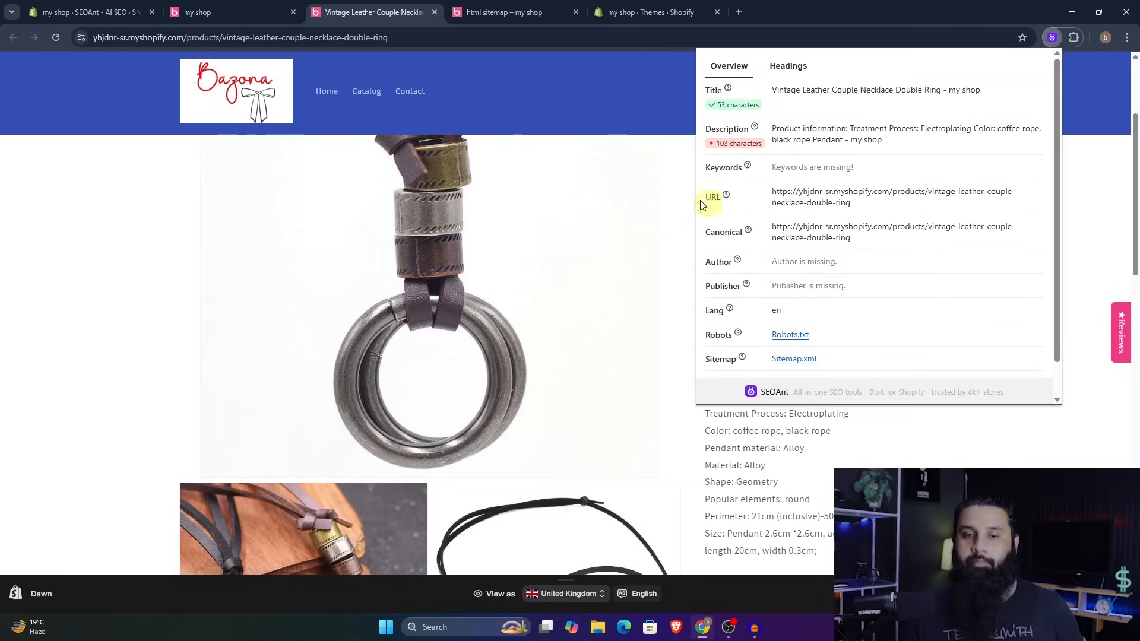
click(625, 264)
click(921, 66)
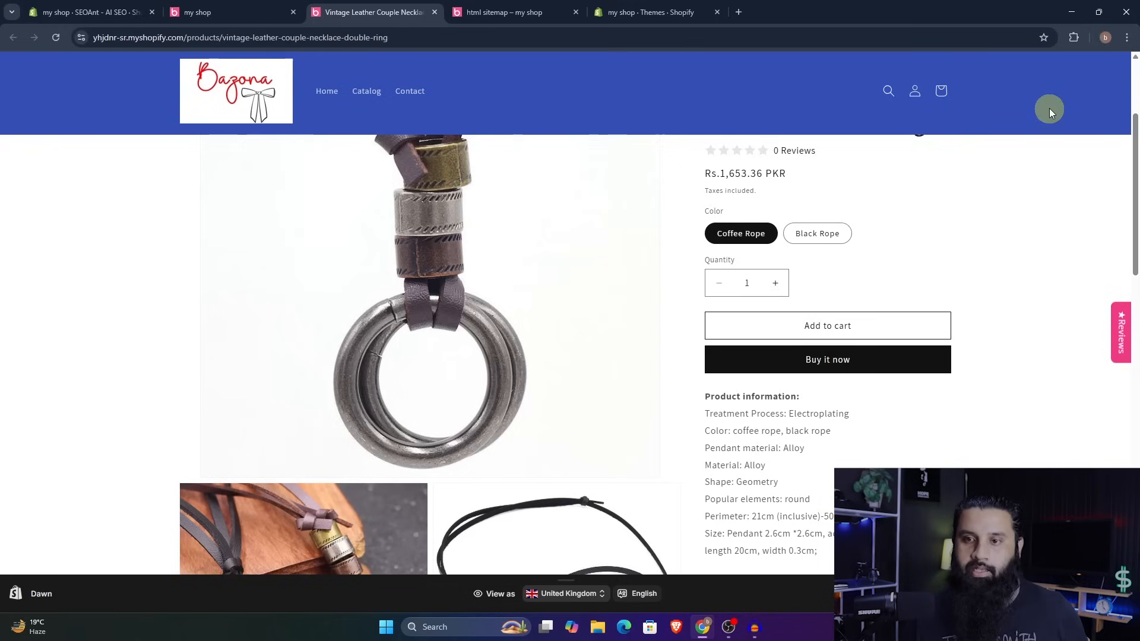
click(1074, 37)
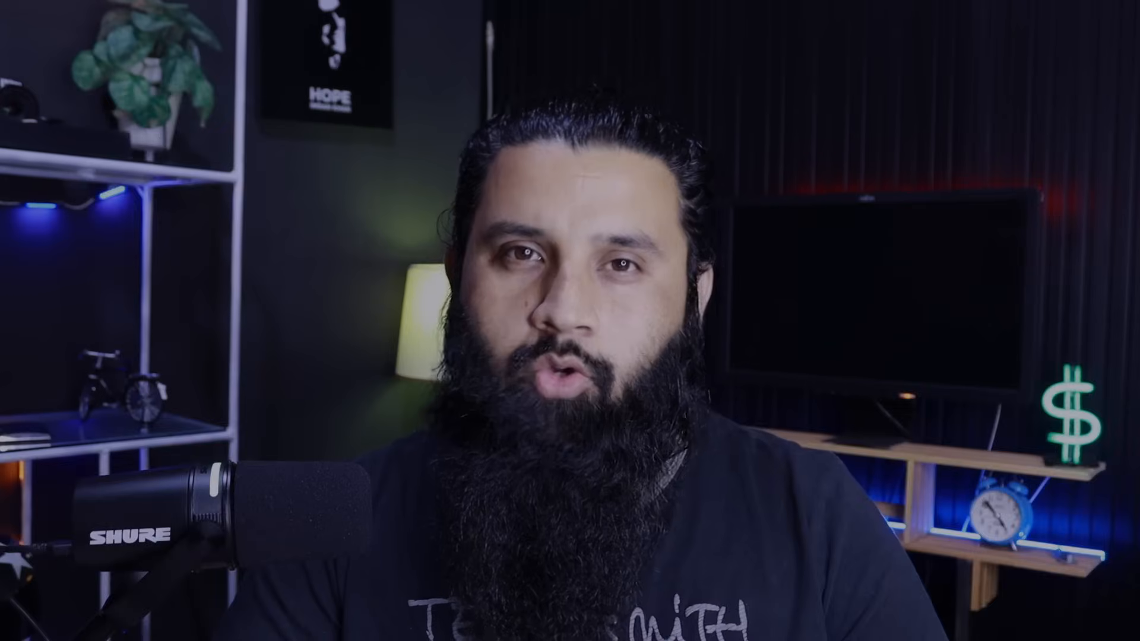